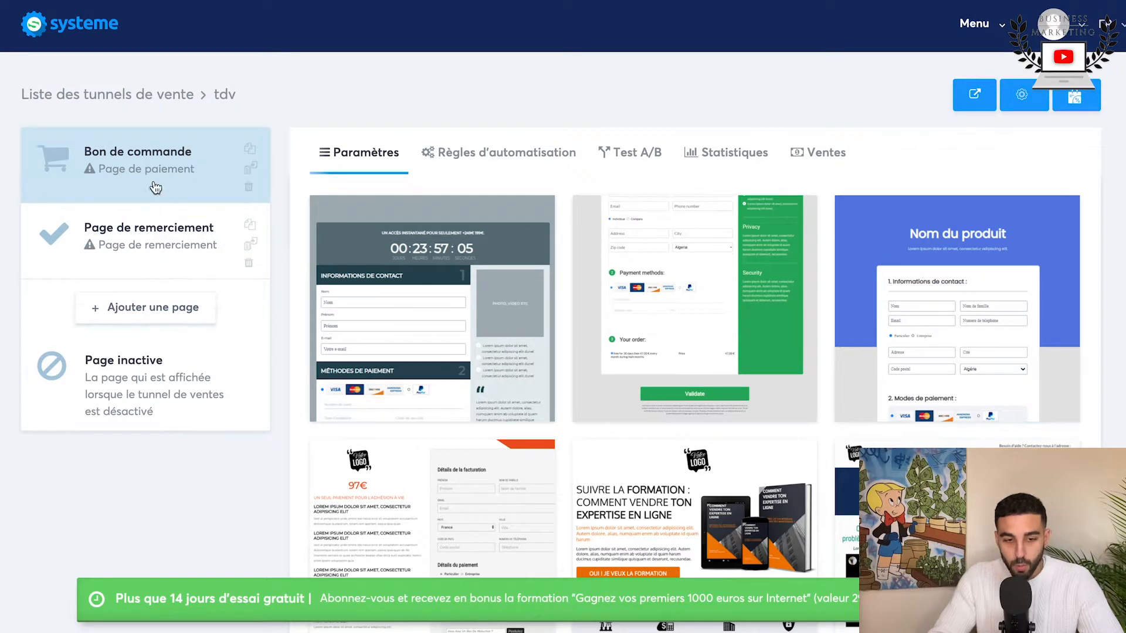
Step: Add a new funnel page named TDV with the type Page de vente
click(159, 308)
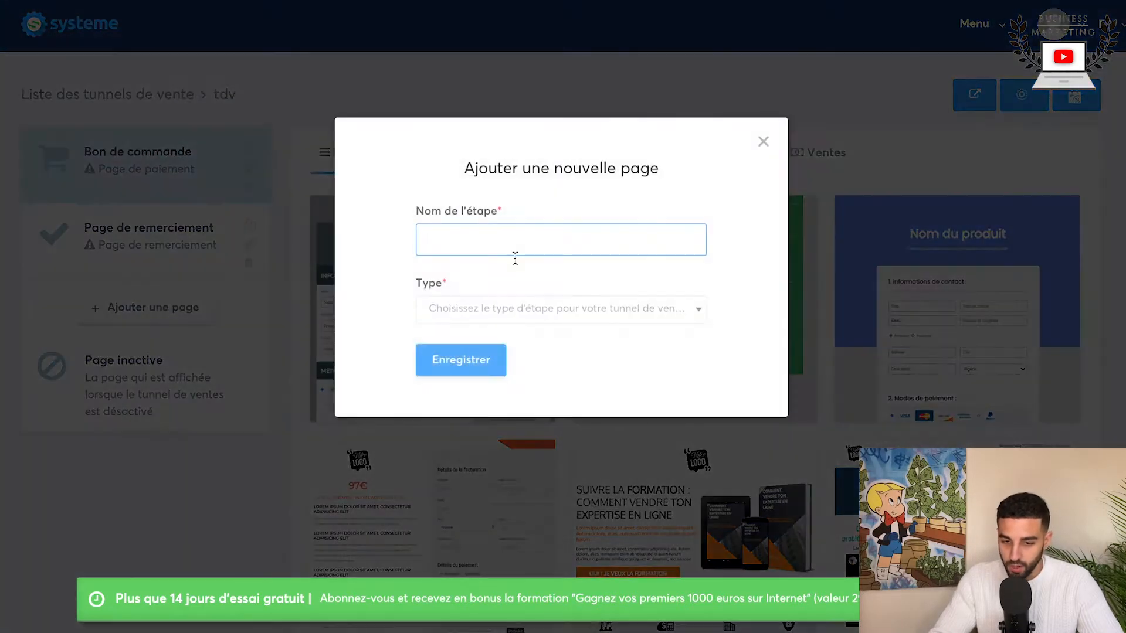
text(TDV)
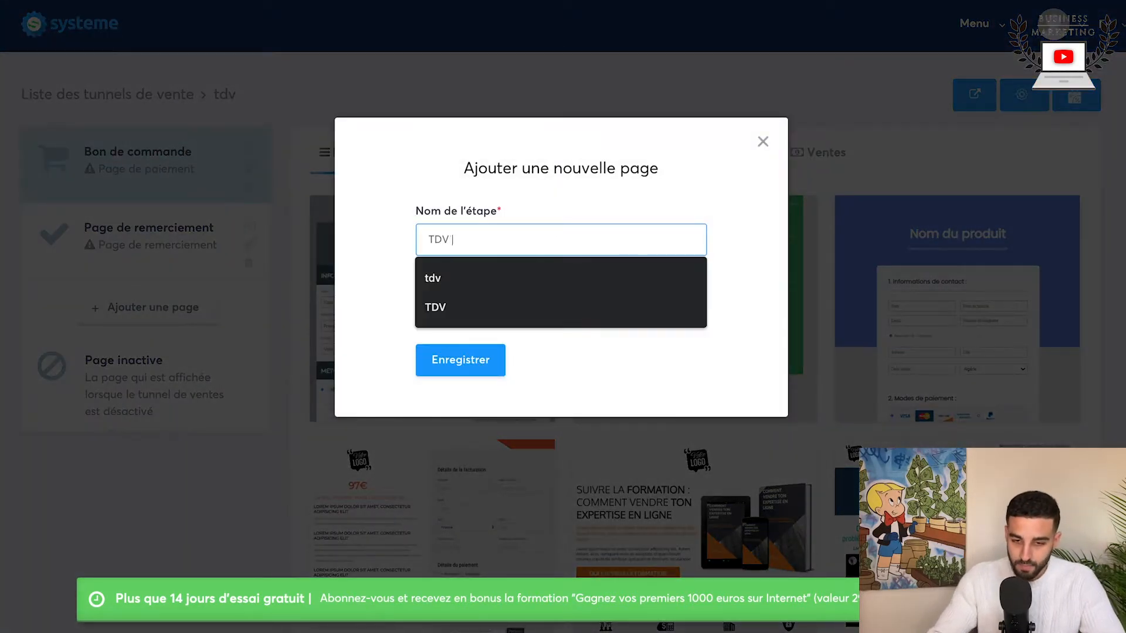
click(485, 359)
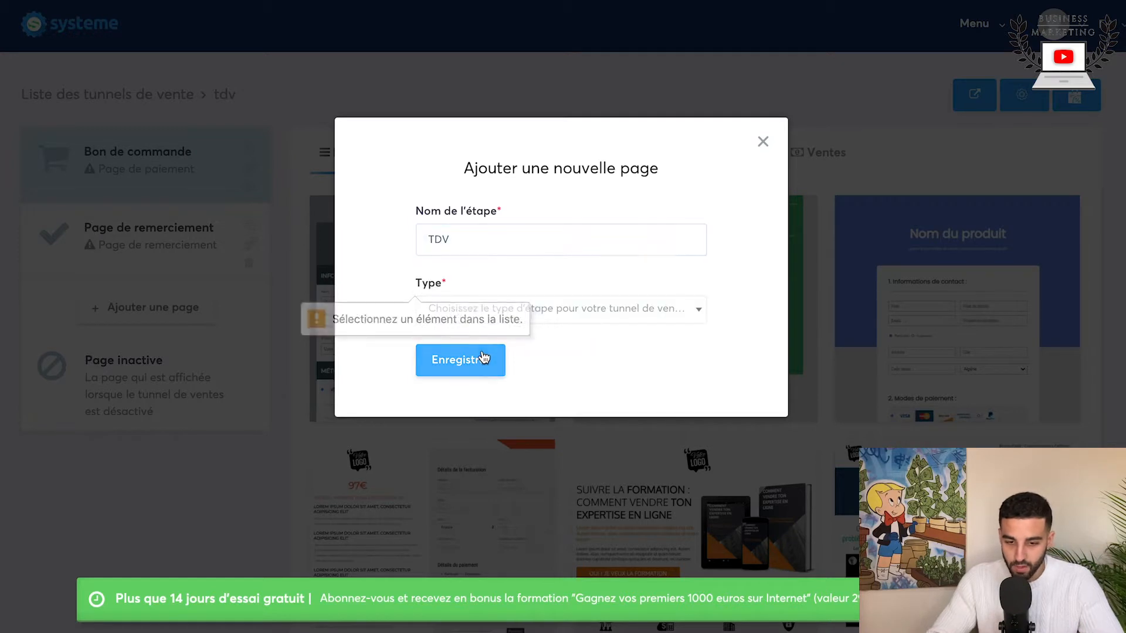
click(581, 308)
scroll(469, 434, down, 1)
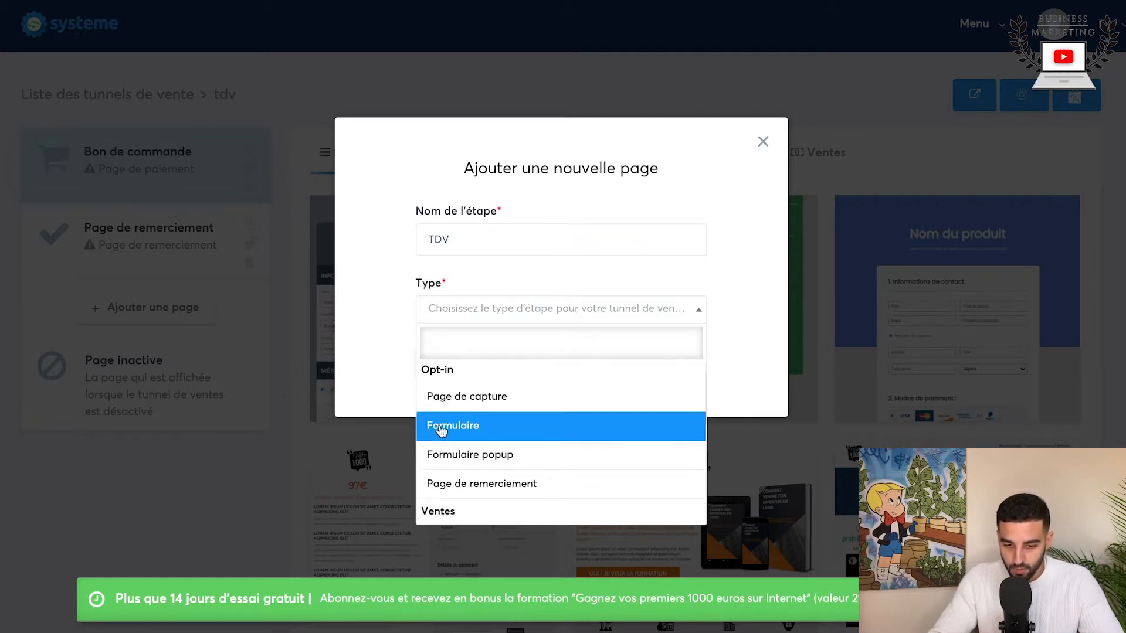
scroll(479, 472, down, 2)
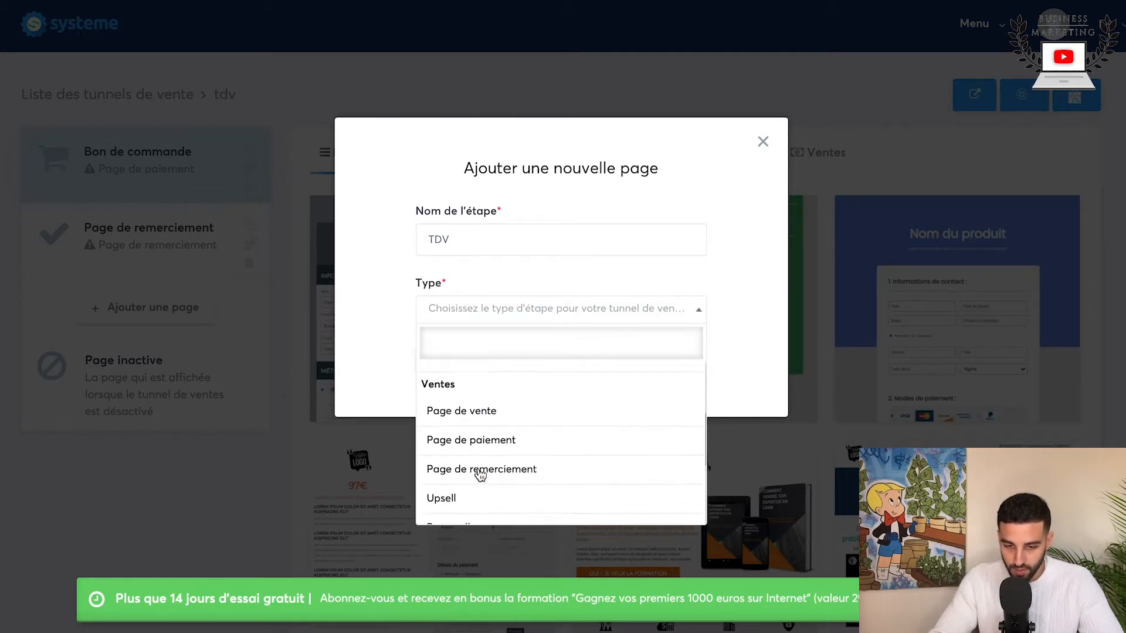
click(455, 416)
click(442, 355)
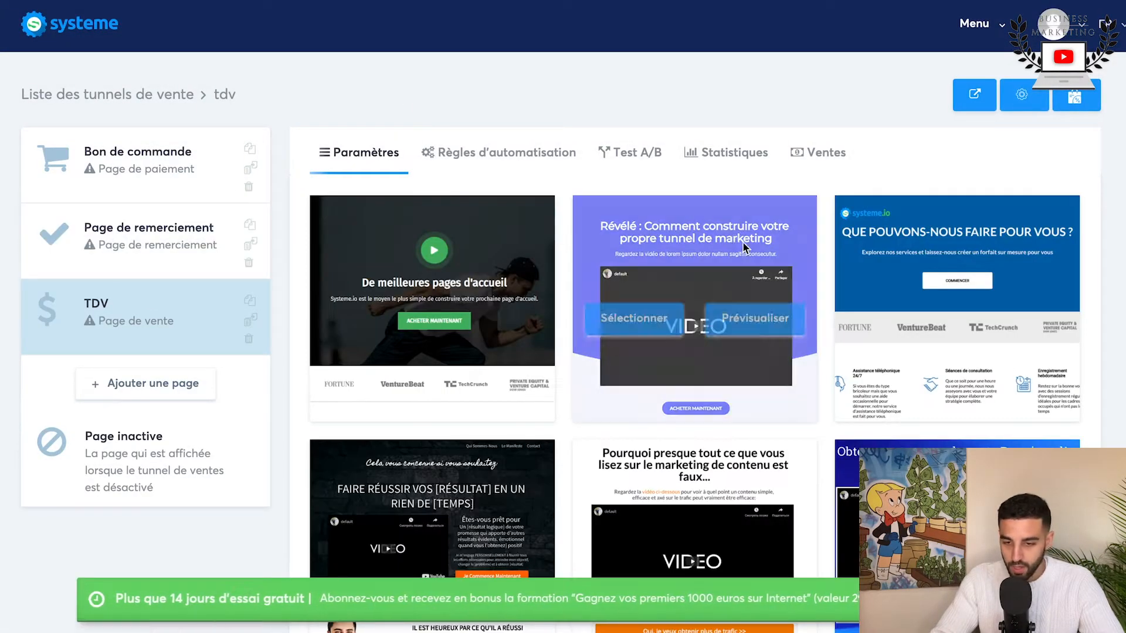
Step: Move the TDV sales page to the start of the funnel, above Bon de commande
scroll(457, 522, down, 5)
scroll(529, 500, down, 10)
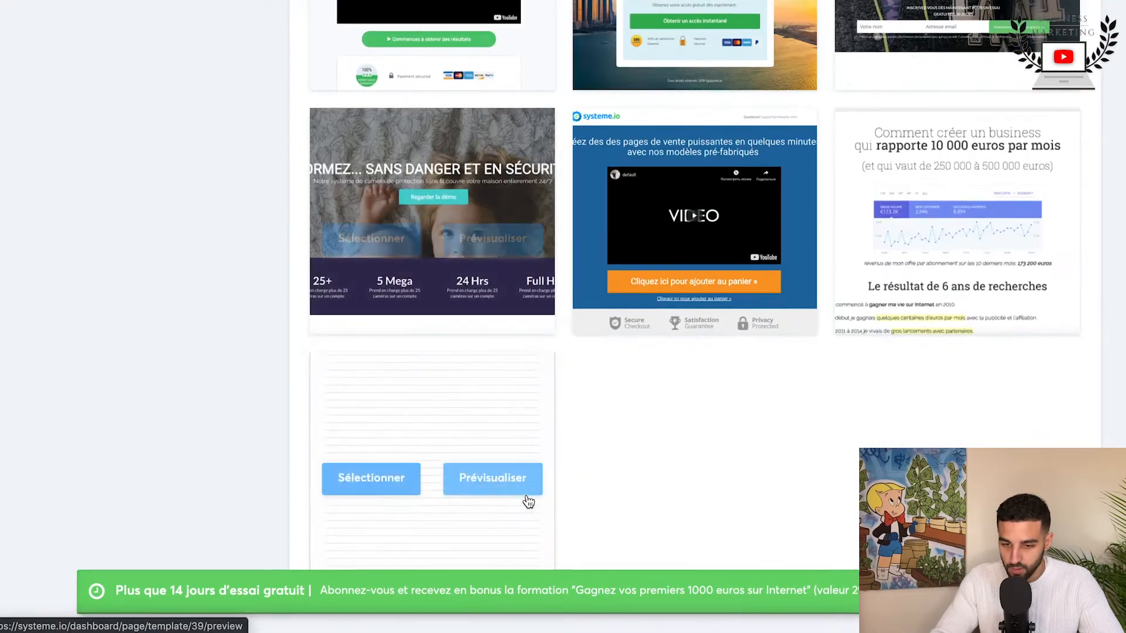
scroll(529, 500, up, 15)
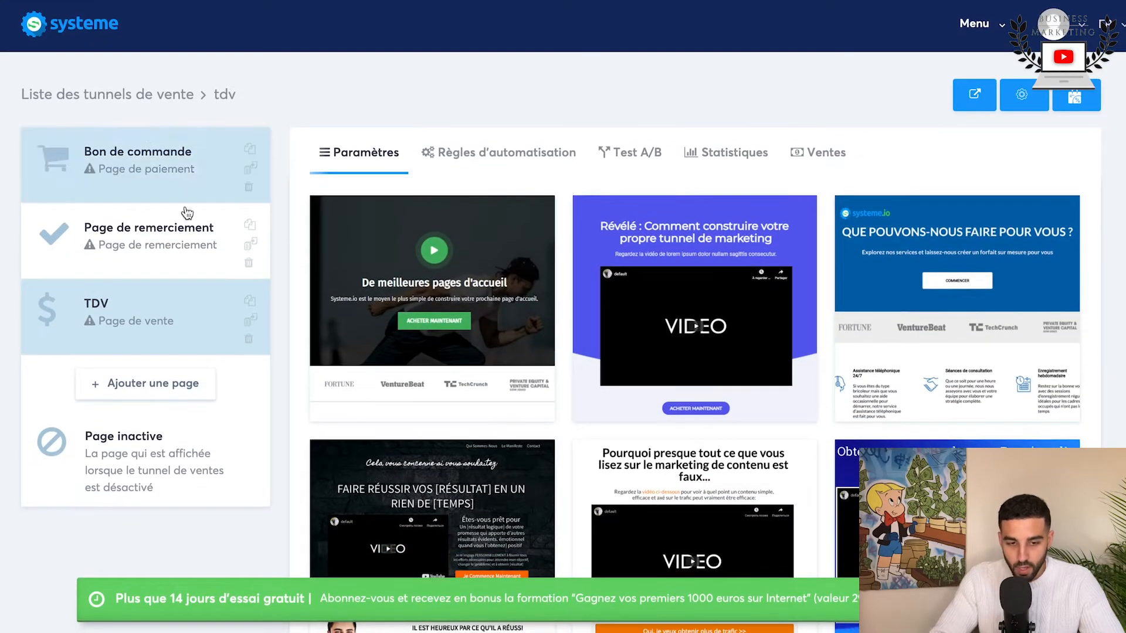
drag(113, 321, 123, 168)
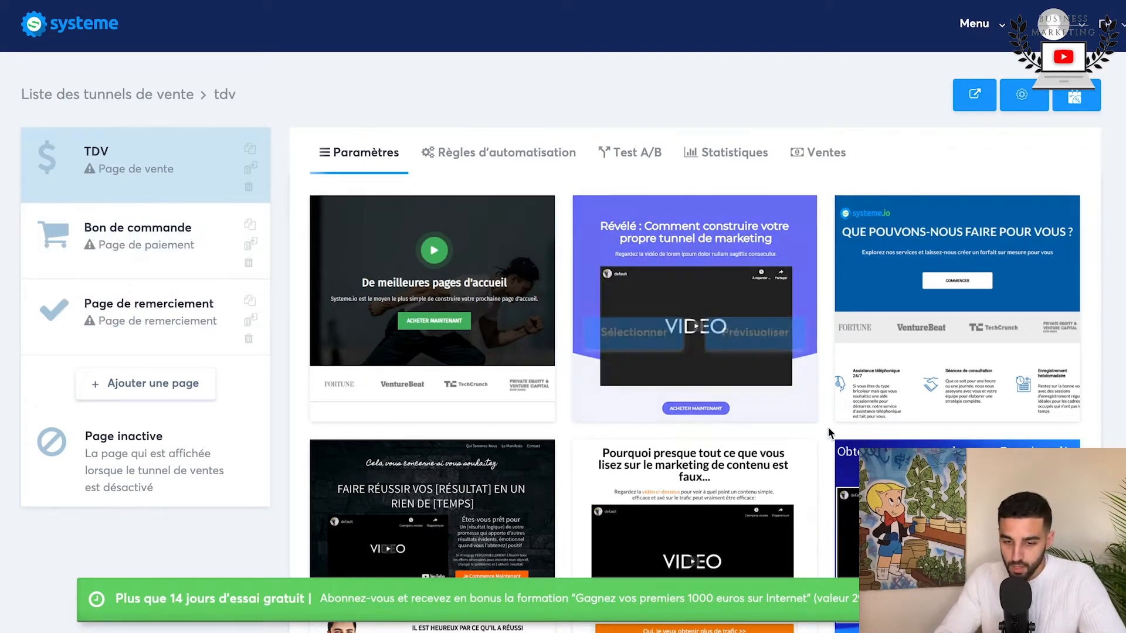
Step: Select the purple "Révélé : Comment construire votre propre tunnel de marketing" template for TDV and save its access path as offrespeciale
scroll(828, 428, down, 8)
scroll(828, 428, up, 8)
mouse_move(649, 315)
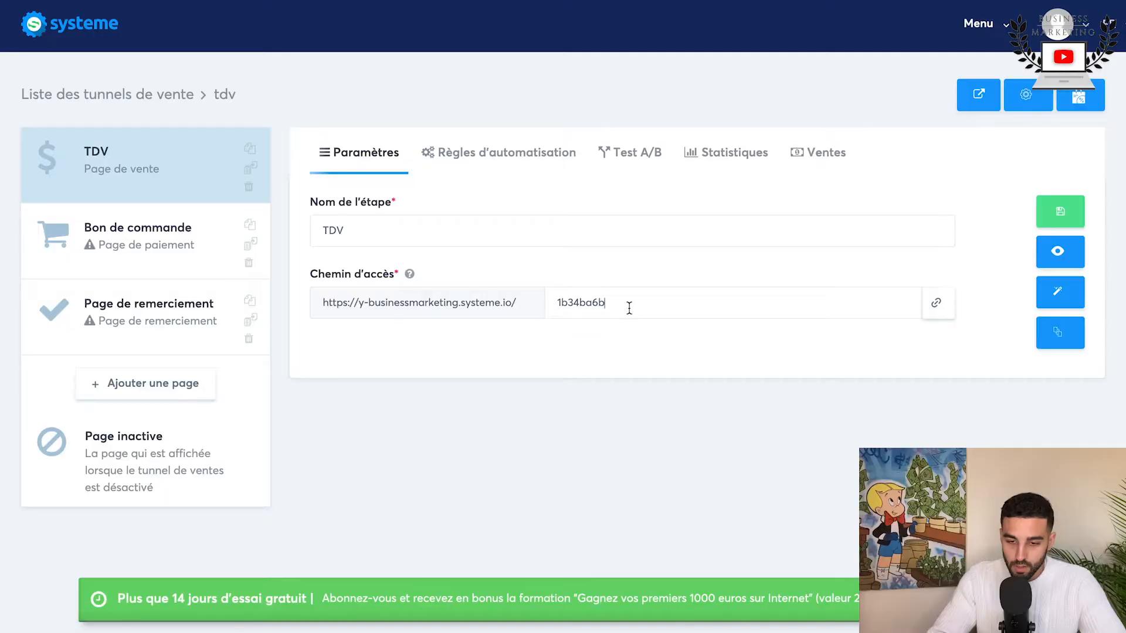
double_click(629, 308)
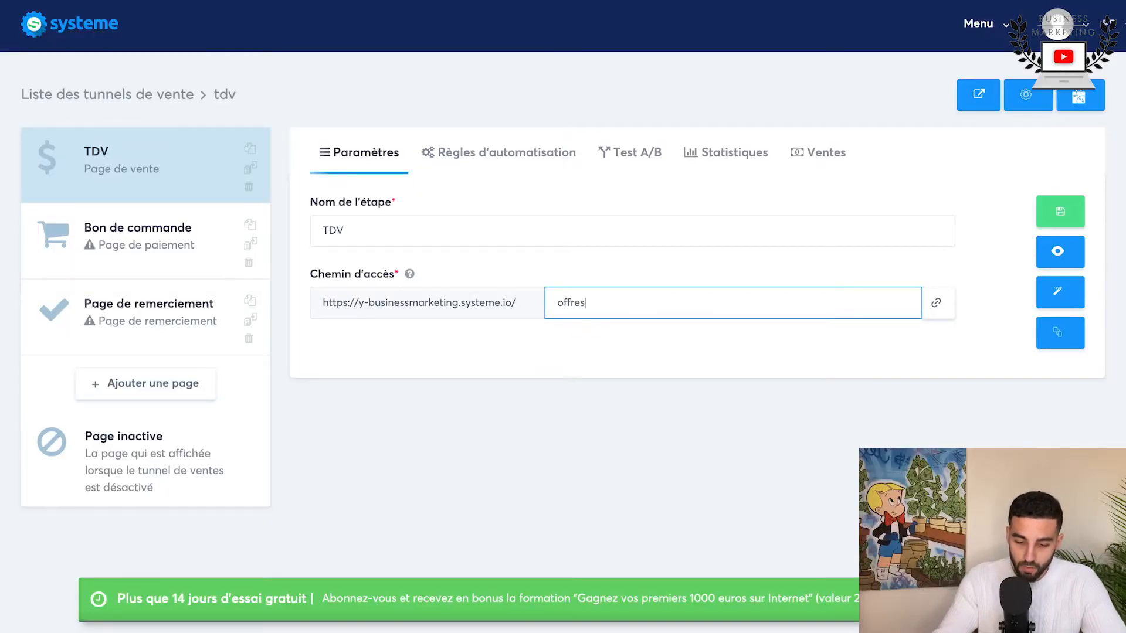
click(1050, 226)
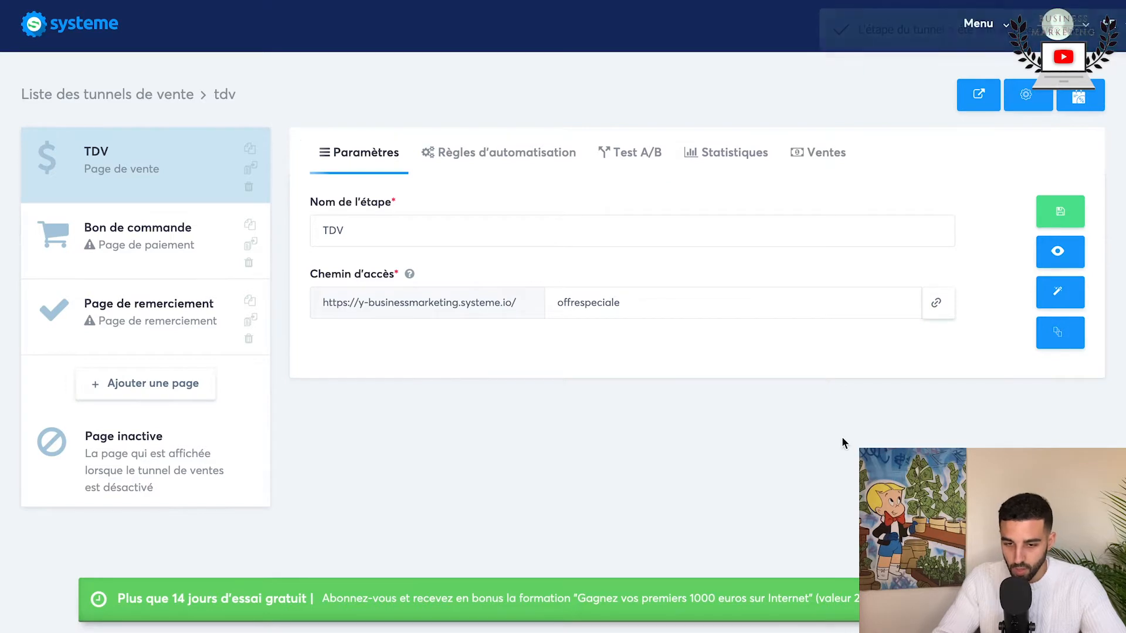
Step: Open the TDV page in the page editor and examine the template's sections from the headline to the FAQ and closing offer
click(1046, 292)
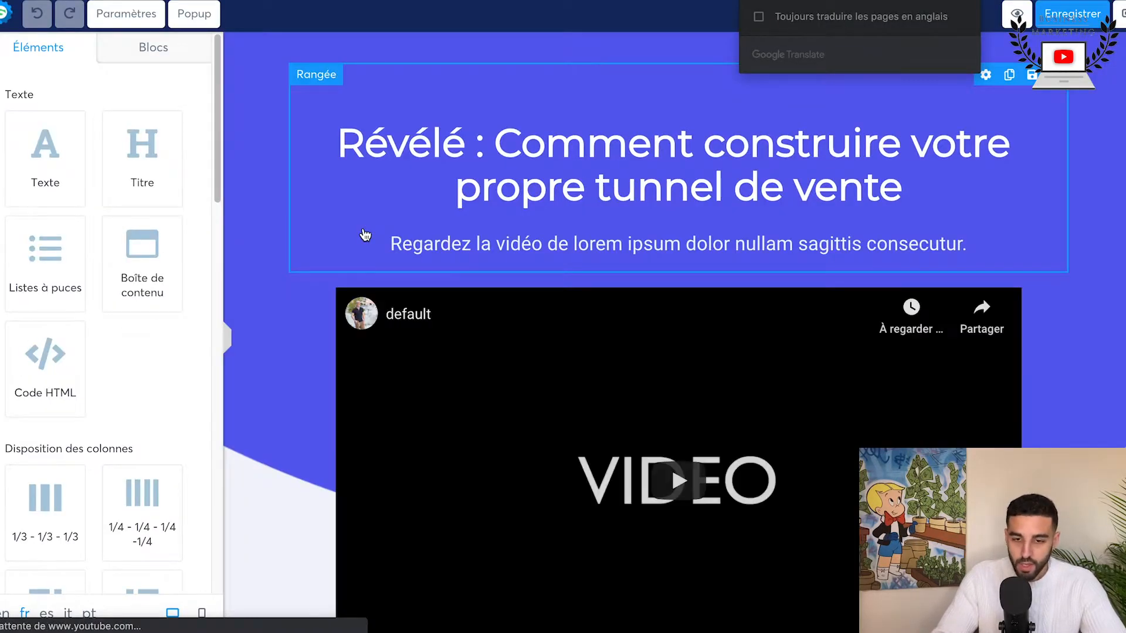
scroll(348, 303, down, 1)
scroll(348, 303, down, 15)
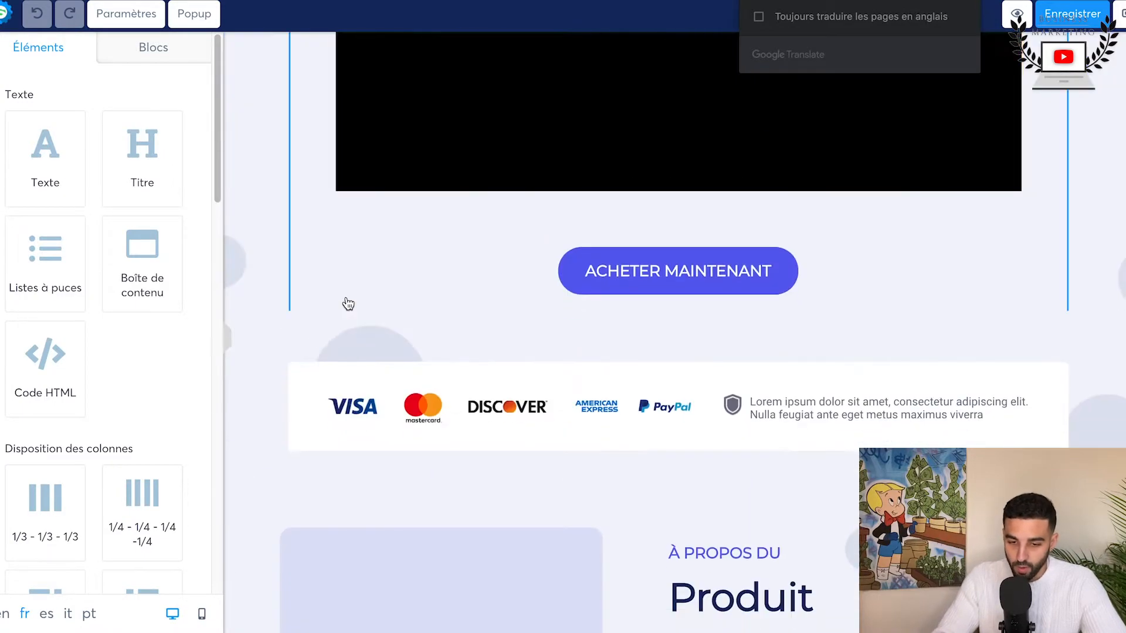
scroll(348, 303, down, 15)
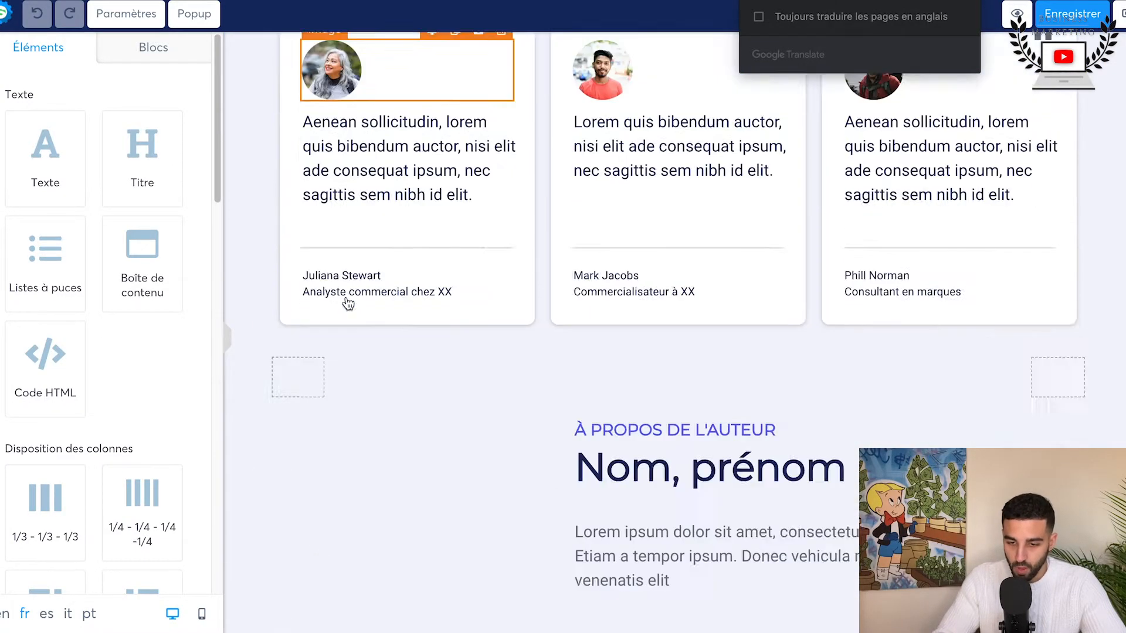
scroll(348, 304, down, 15)
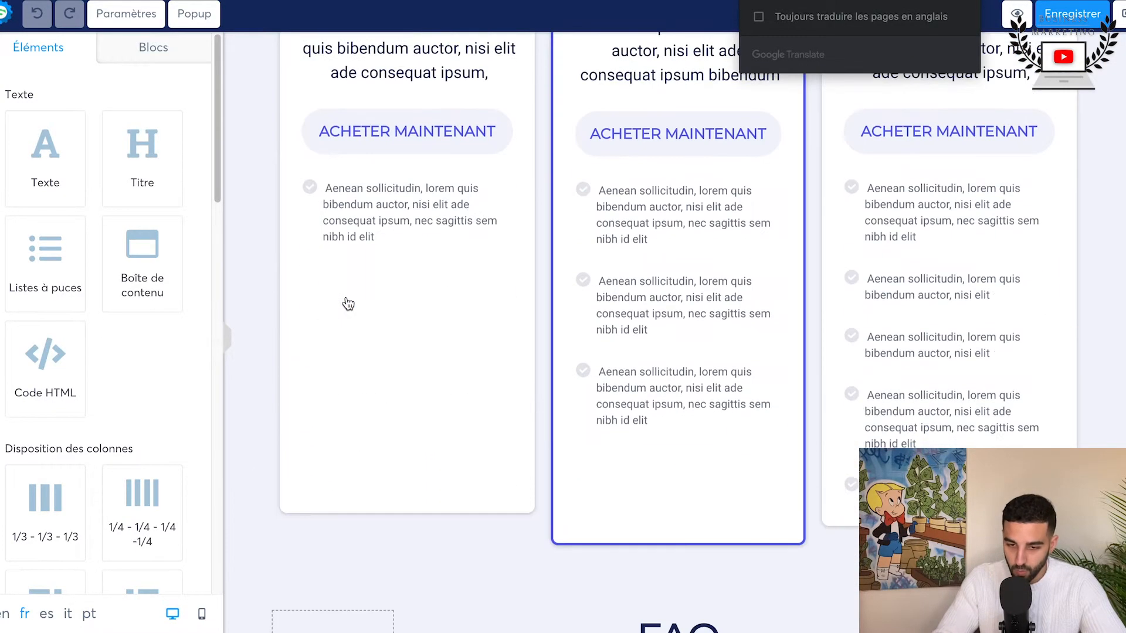
scroll(348, 303, down, 1)
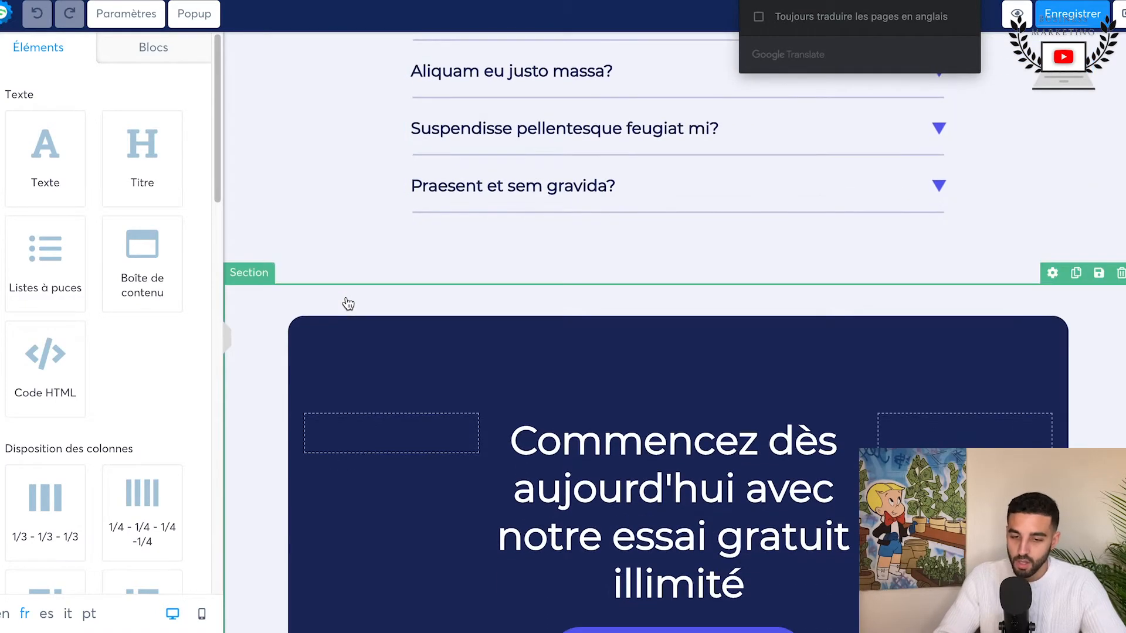
scroll(348, 303, up, 8)
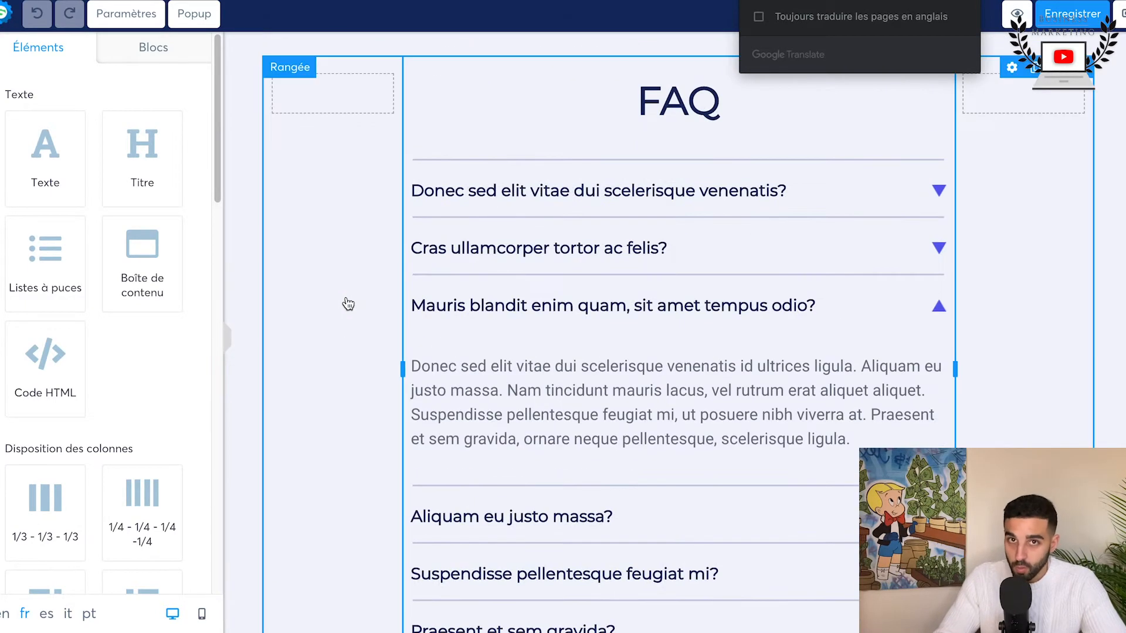
scroll(348, 303, up, 10)
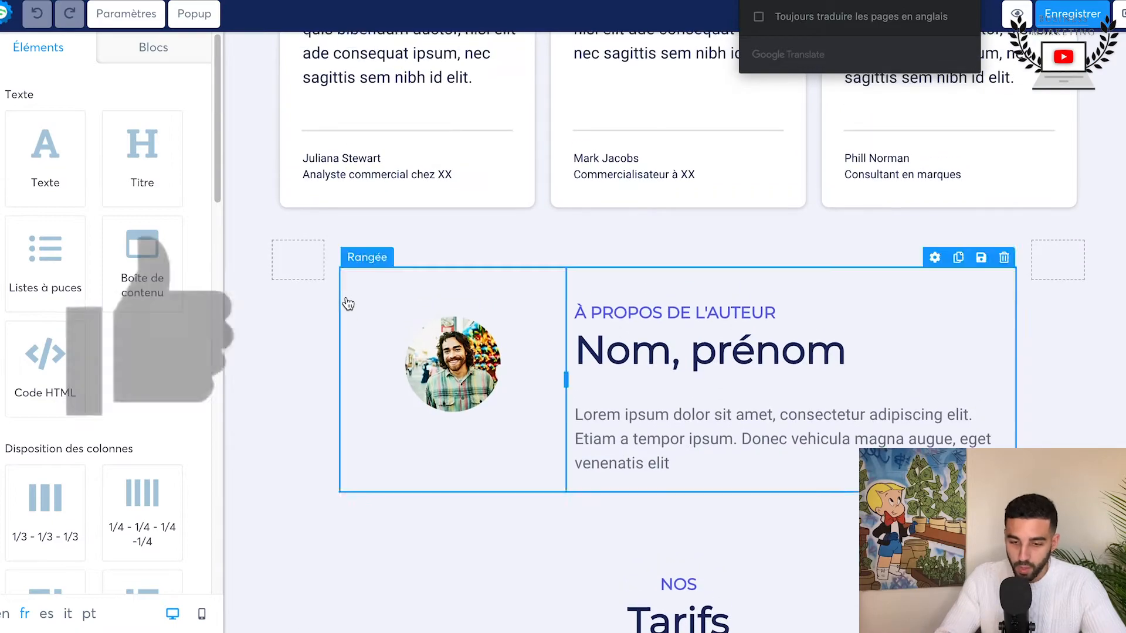
scroll(348, 303, up, 15)
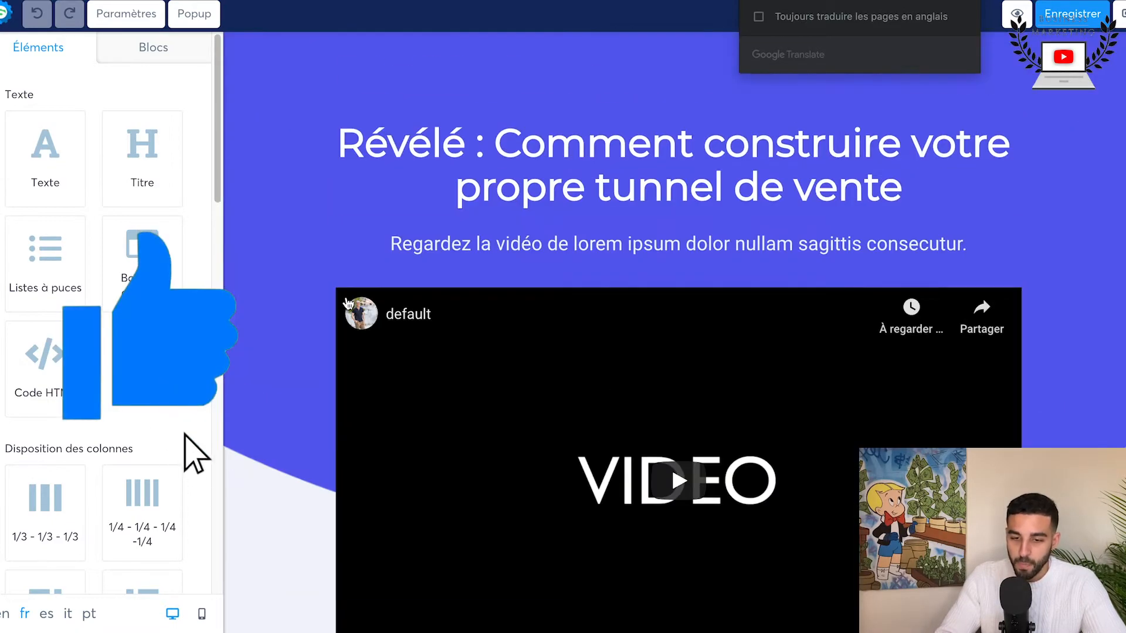
scroll(253, 297, down, 10)
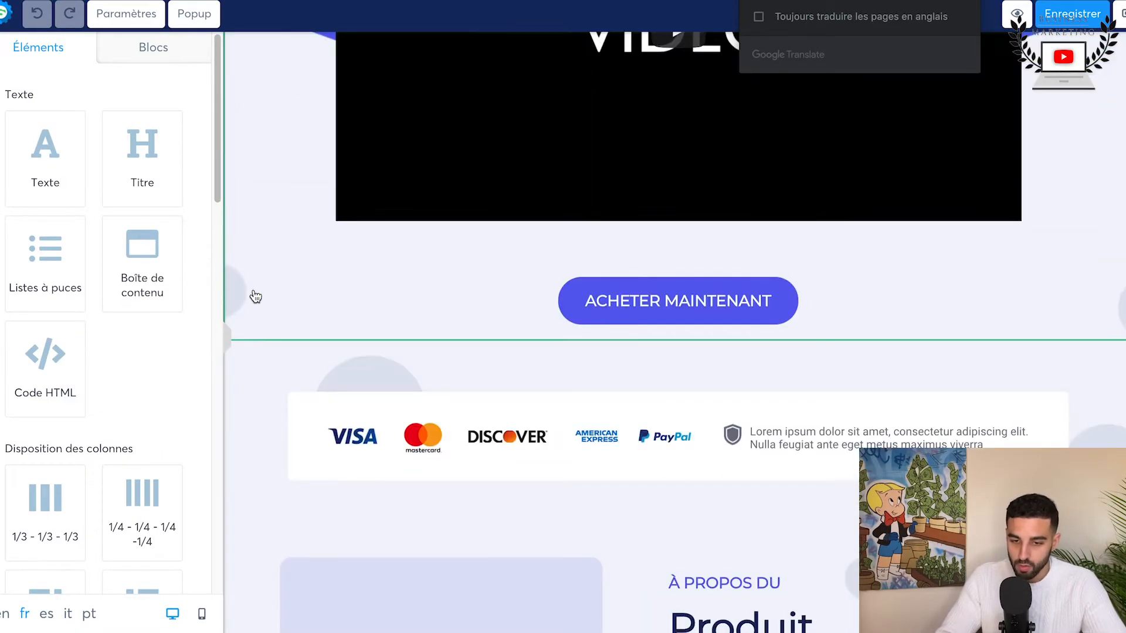
scroll(255, 297, up, 10)
Step: Replace the headline with "FITNESS SUR MESURE" and the subtitle with "Comment perdre du poids avec des exercices simples à suivre"
triple_click(543, 161)
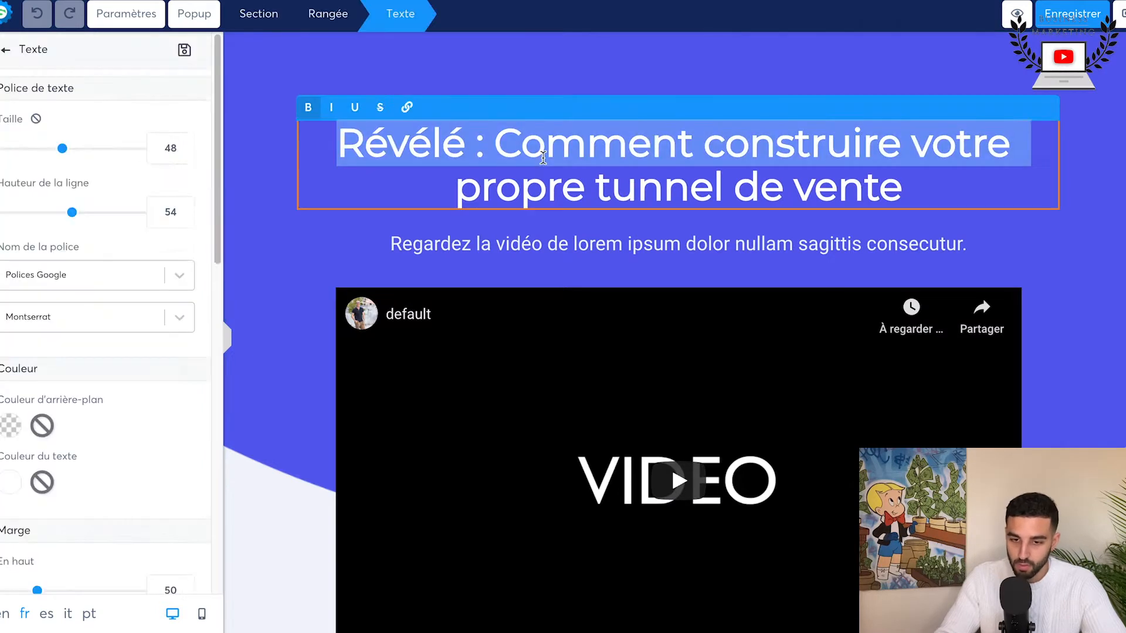
triple_click(558, 181)
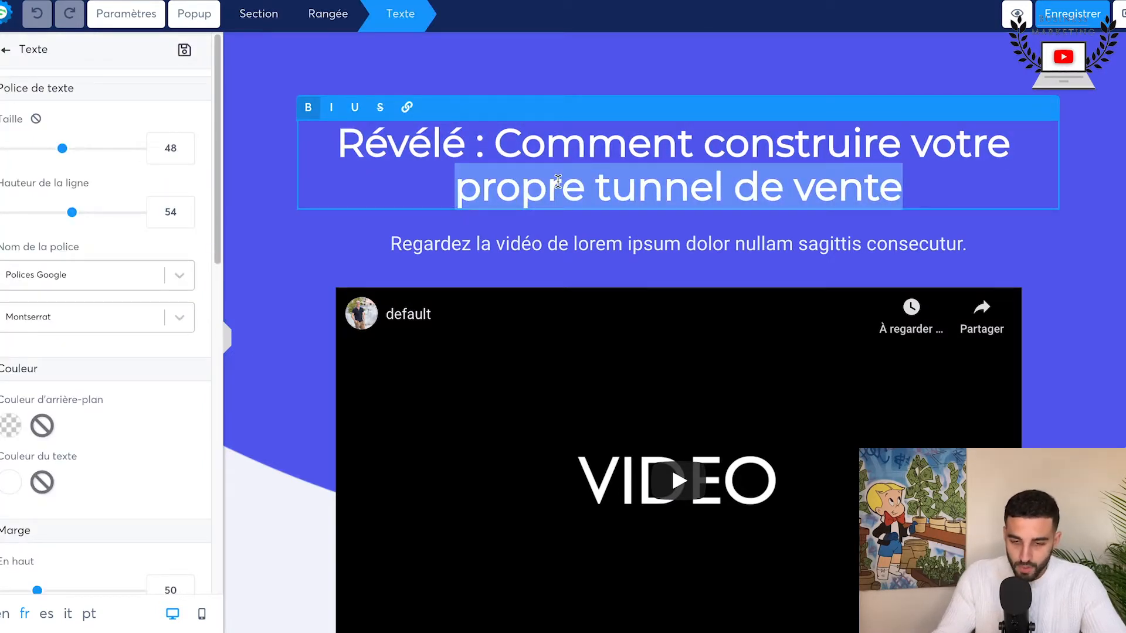
key(ctrl+a)
key(BackSpace)
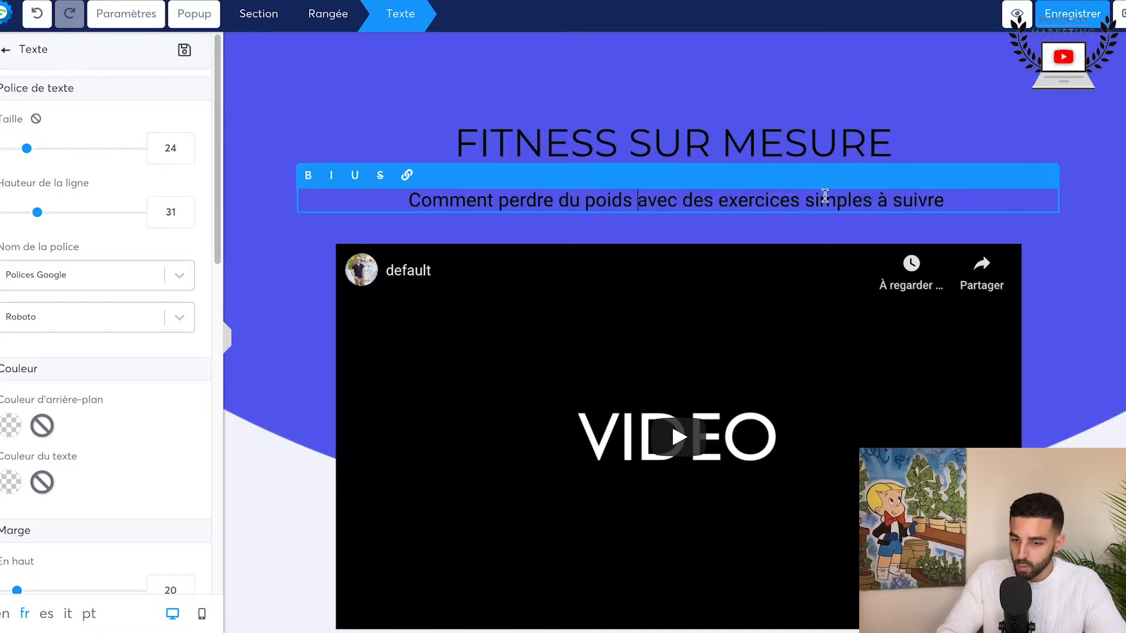
Step: Set the text colour of the whole subtitle below the headline to white (FFFFFF)
triple_click(798, 197)
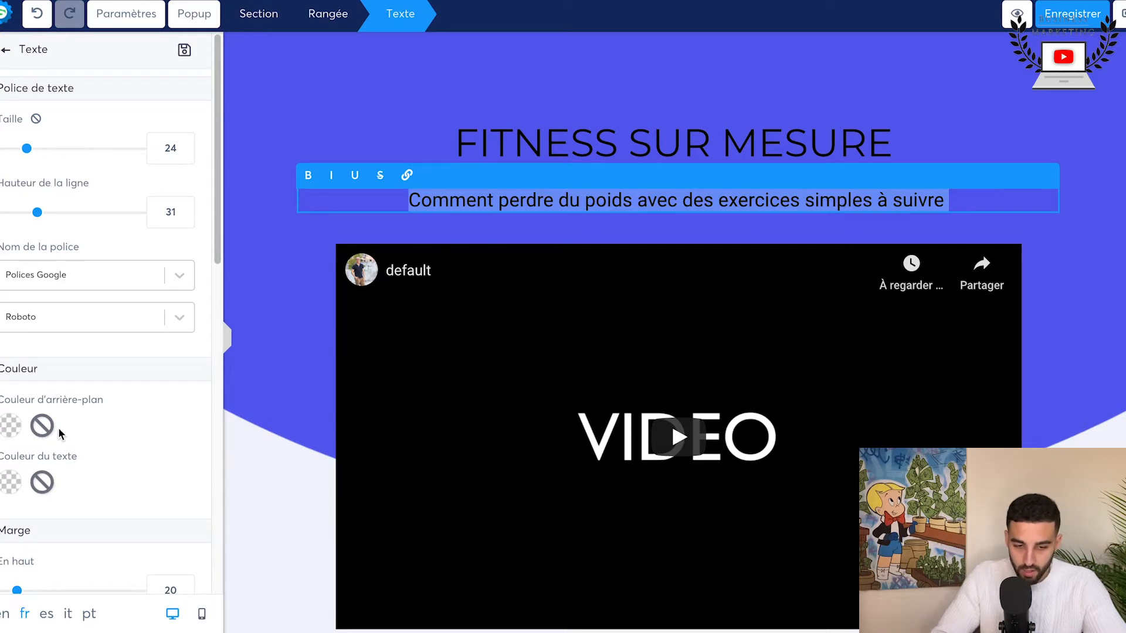
scroll(27, 406, down, 8)
scroll(27, 406, up, 8)
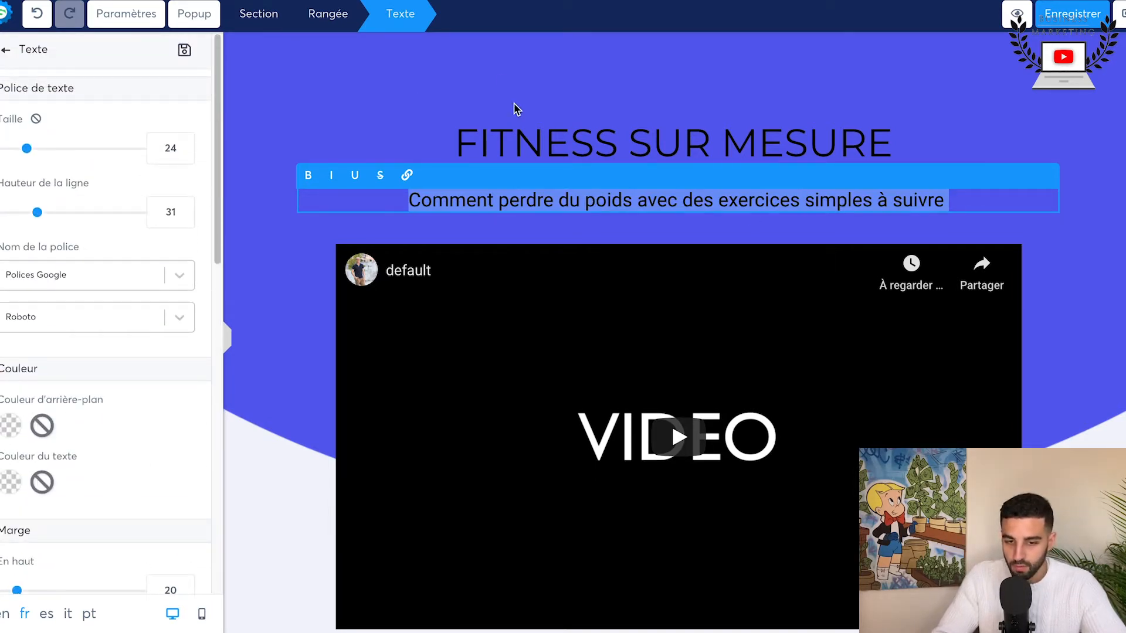
scroll(78, 436, down, 2)
scroll(78, 436, up, 2)
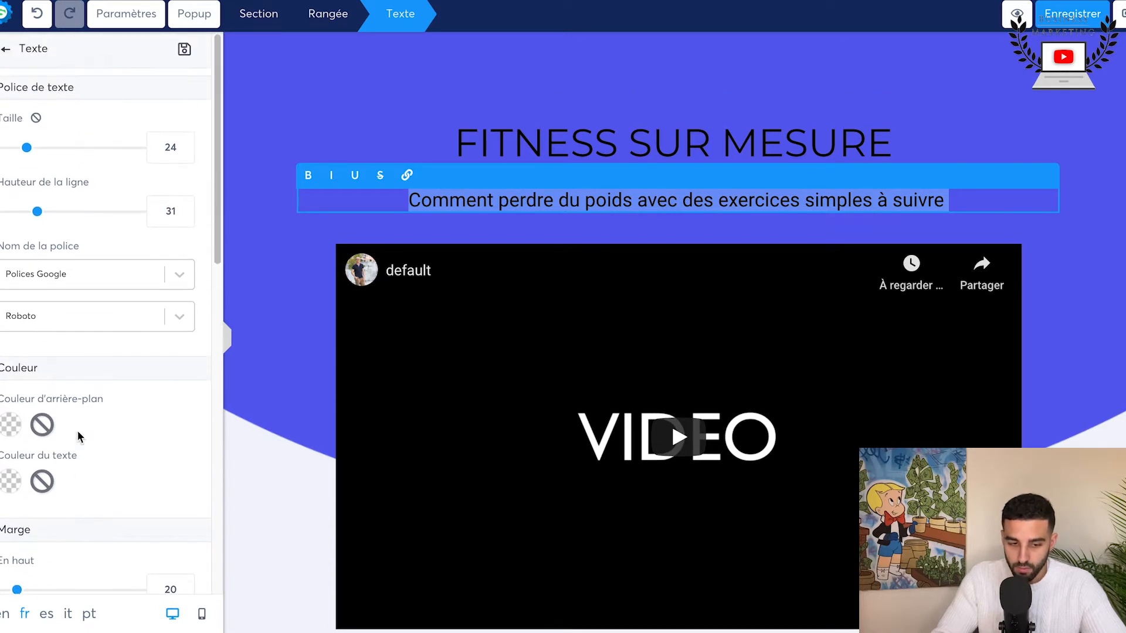
click(10, 482)
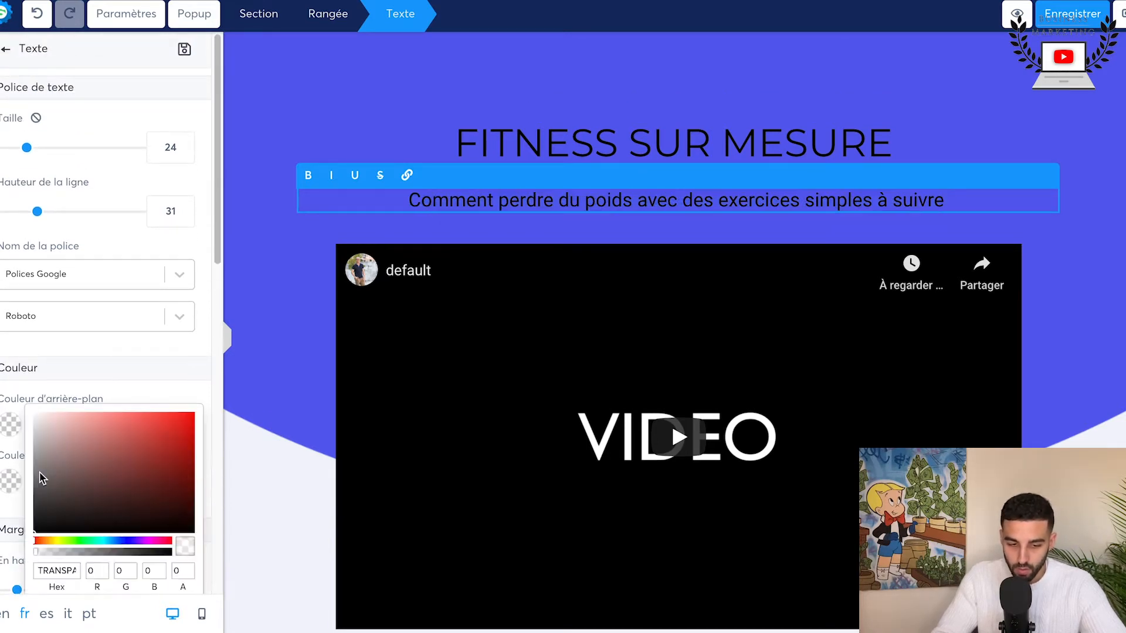
scroll(89, 515, down, 4)
click(166, 454)
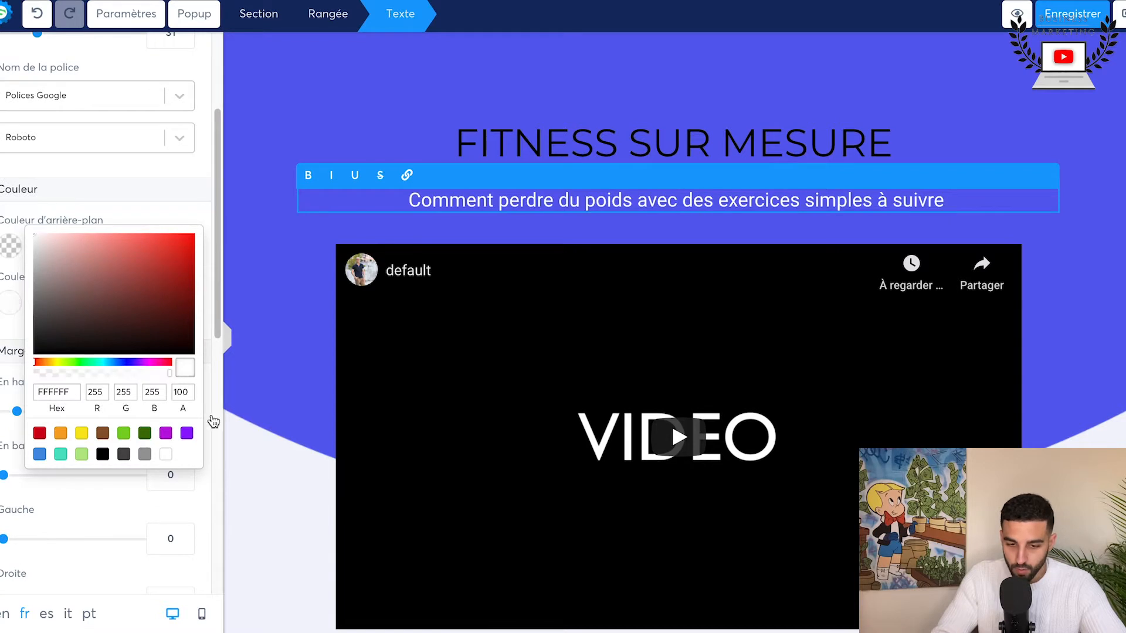
click(57, 516)
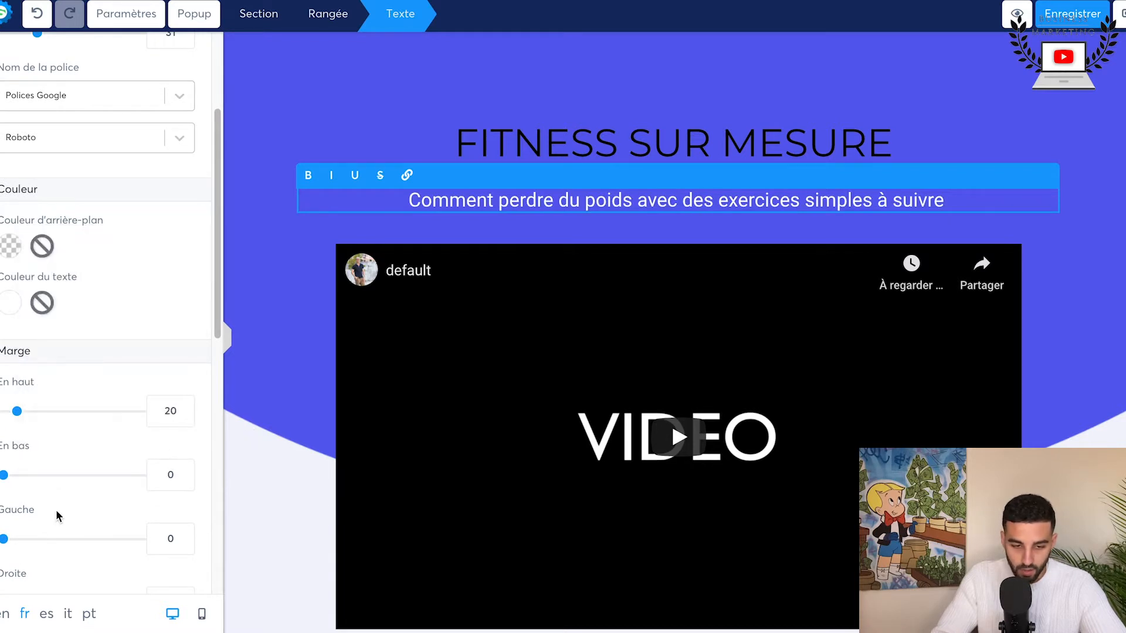
Step: Make the subtitle bold, and try underlining it before removing the underline again
click(309, 176)
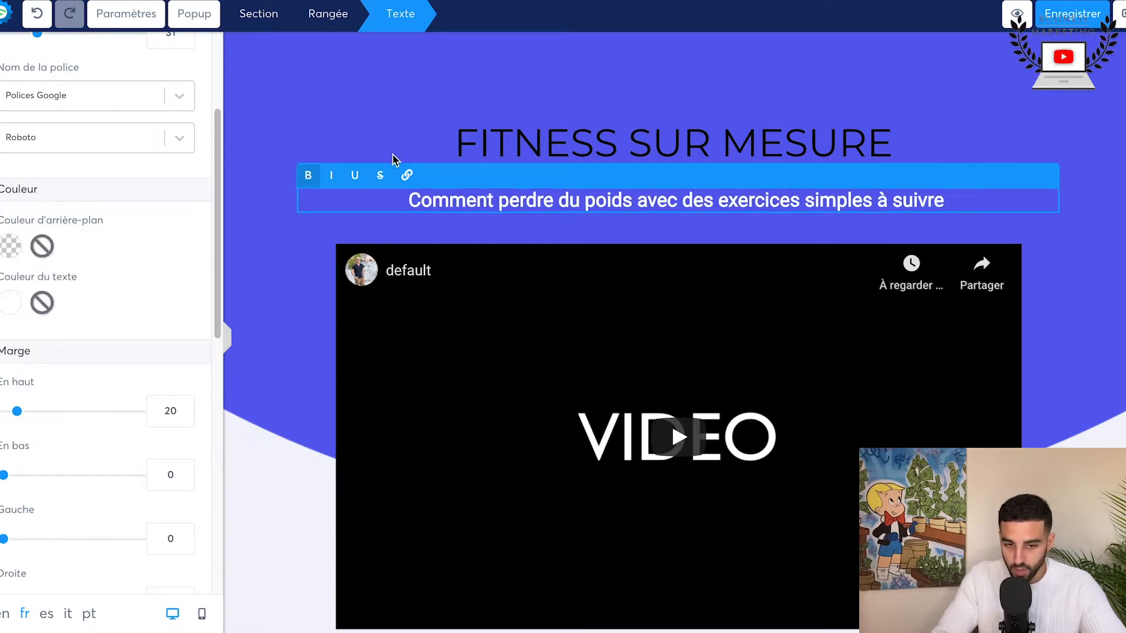
click(355, 177)
click(356, 178)
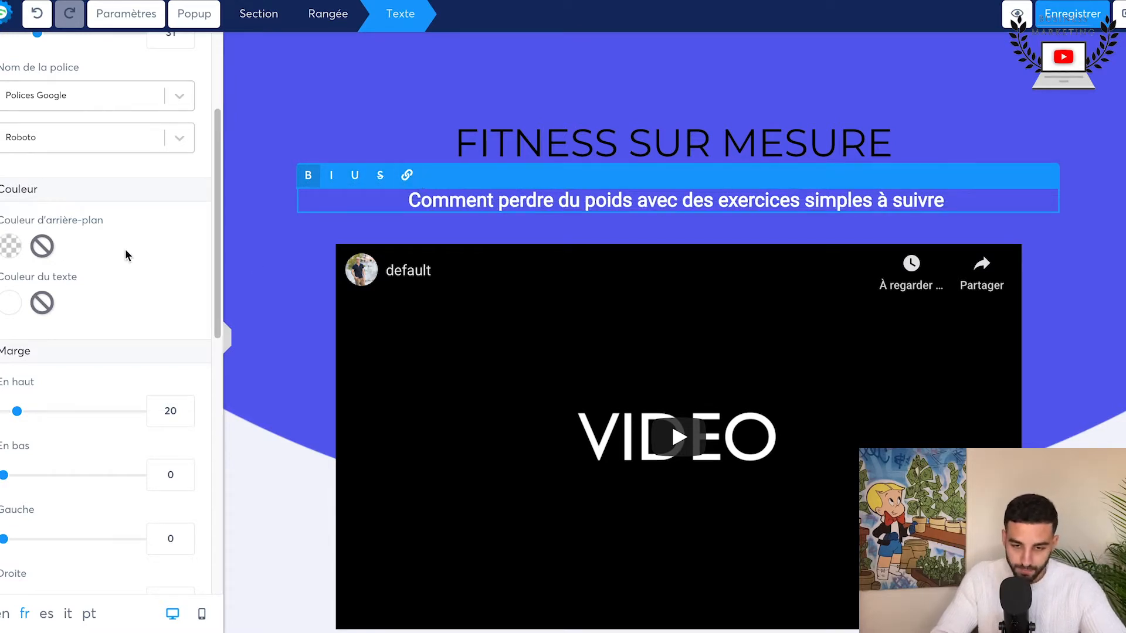
Step: Set the text colour of the "FITNESS SUR MESURE" headline to white (FFFFFF)
click(534, 144)
click(536, 141)
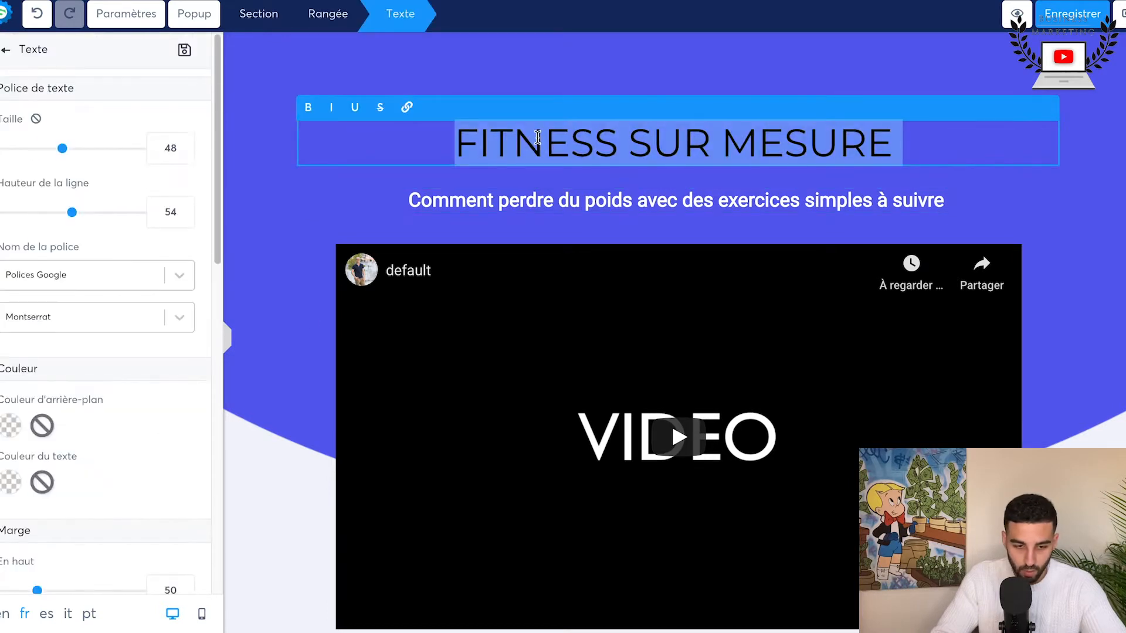
click(10, 482)
scroll(146, 545, down, 2)
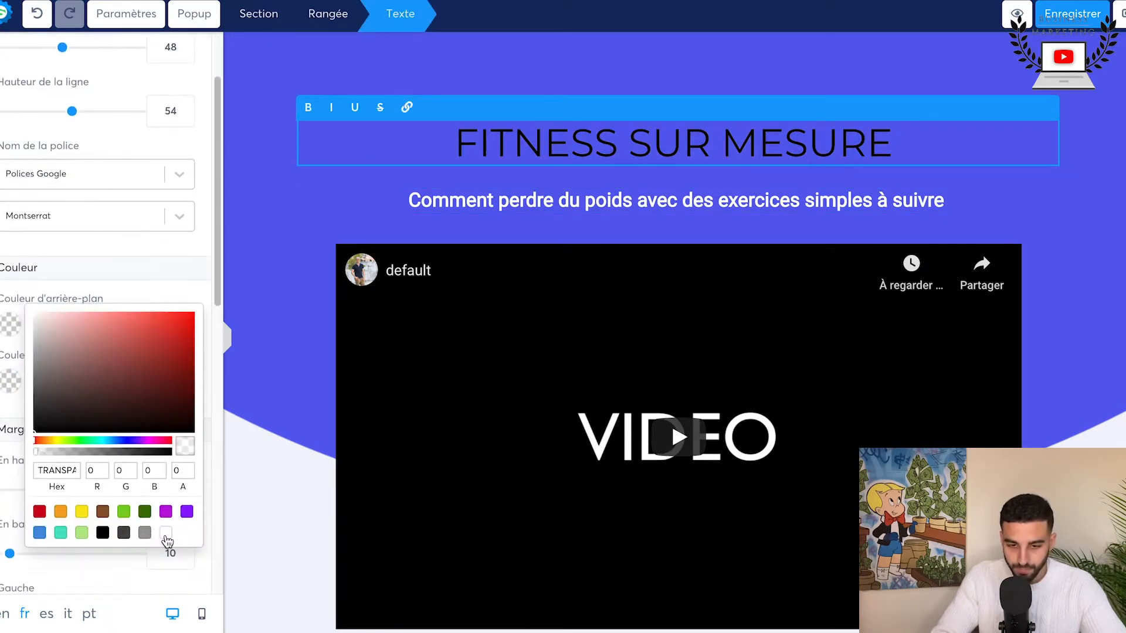
click(165, 533)
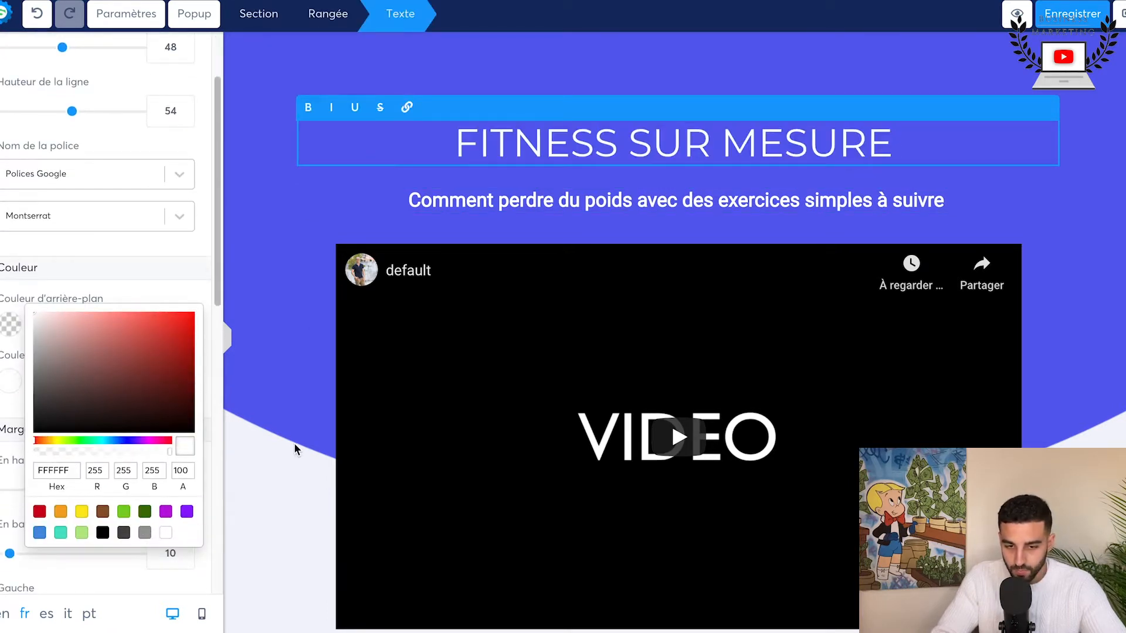
Step: Make the "FITNESS SUR MESURE" headline bold
click(310, 113)
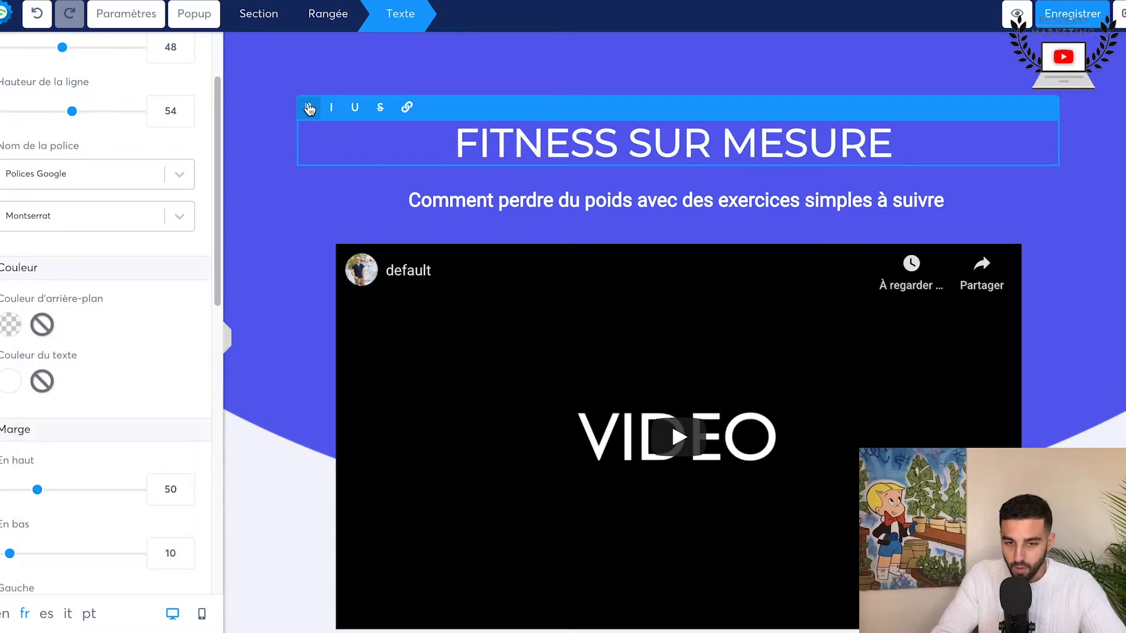
click(1048, 195)
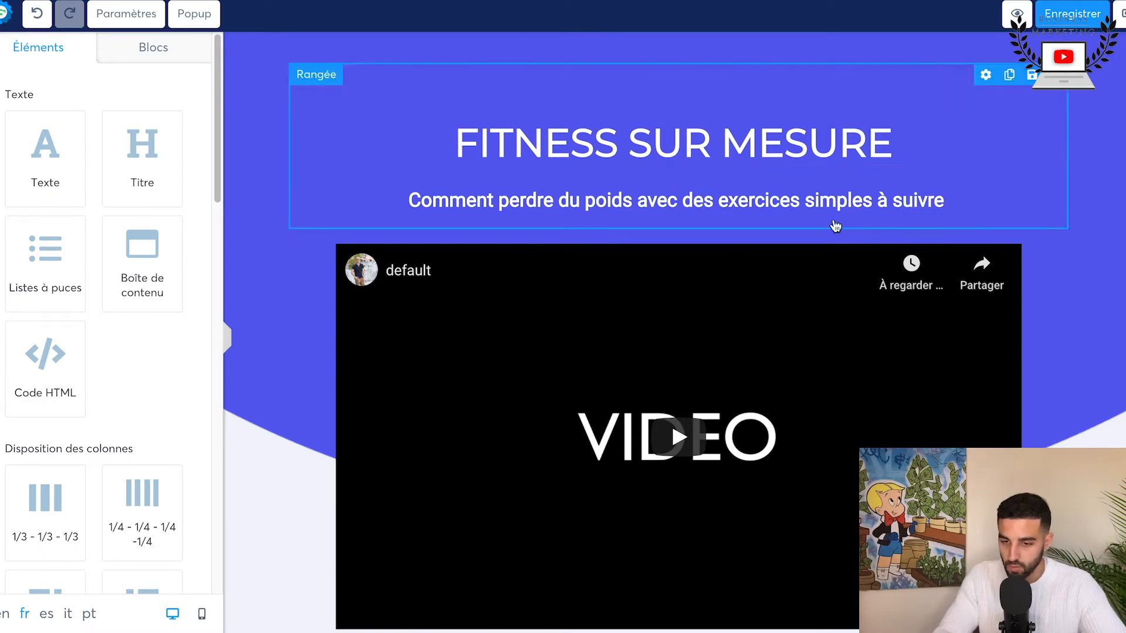
Step: Delete the row with the payment card logos and guarantee text below the first buy button
scroll(800, 227, down, 10)
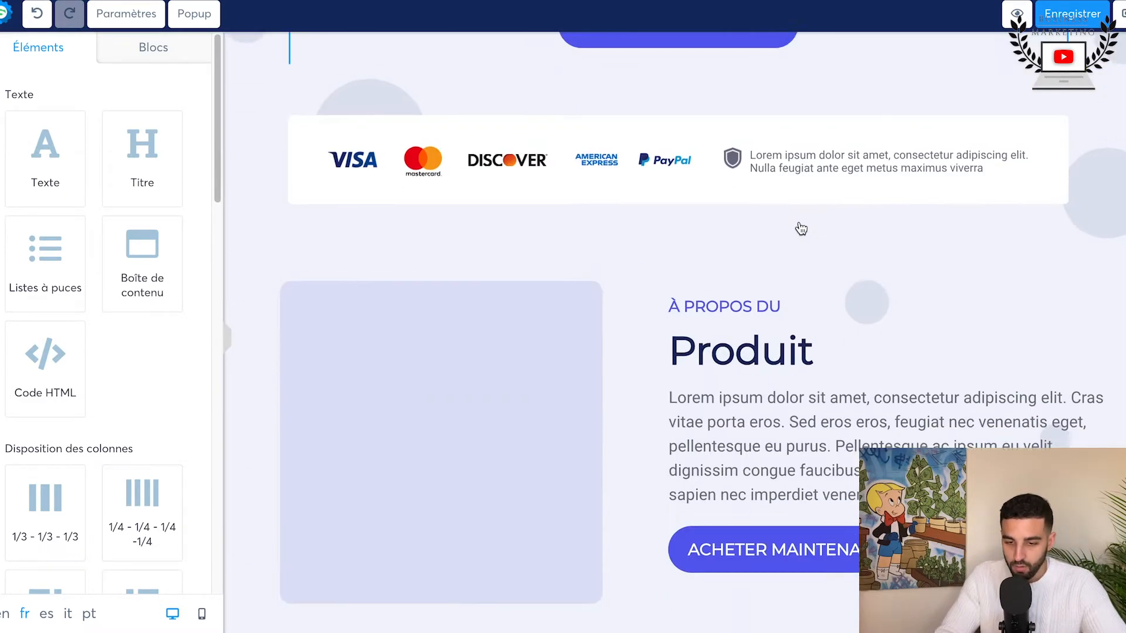
click(1058, 98)
click(712, 51)
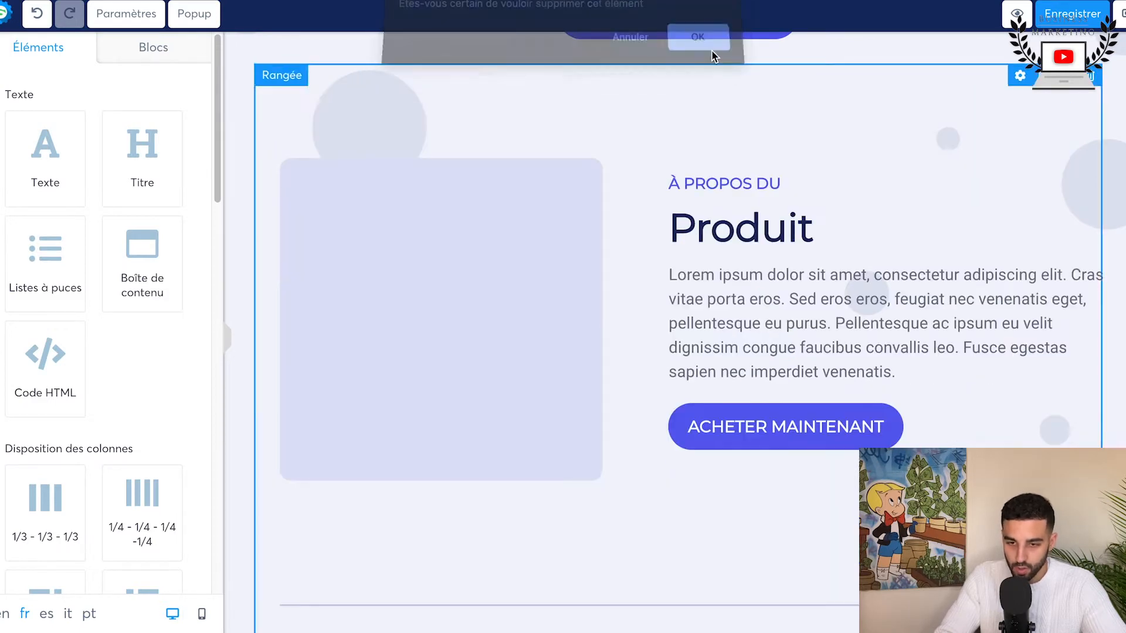
Step: Look through the template's remaining sections, from the product description and testimonials to the pricing and the closing call to action
scroll(671, 255, down, 5)
scroll(671, 255, down, 15)
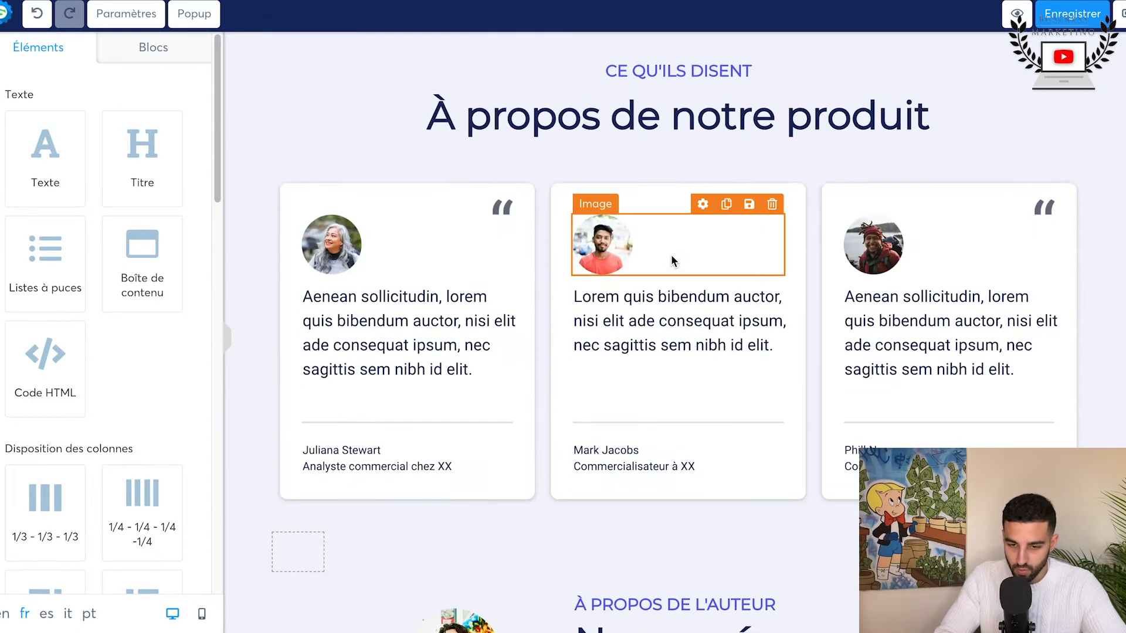
scroll(671, 254, down, 15)
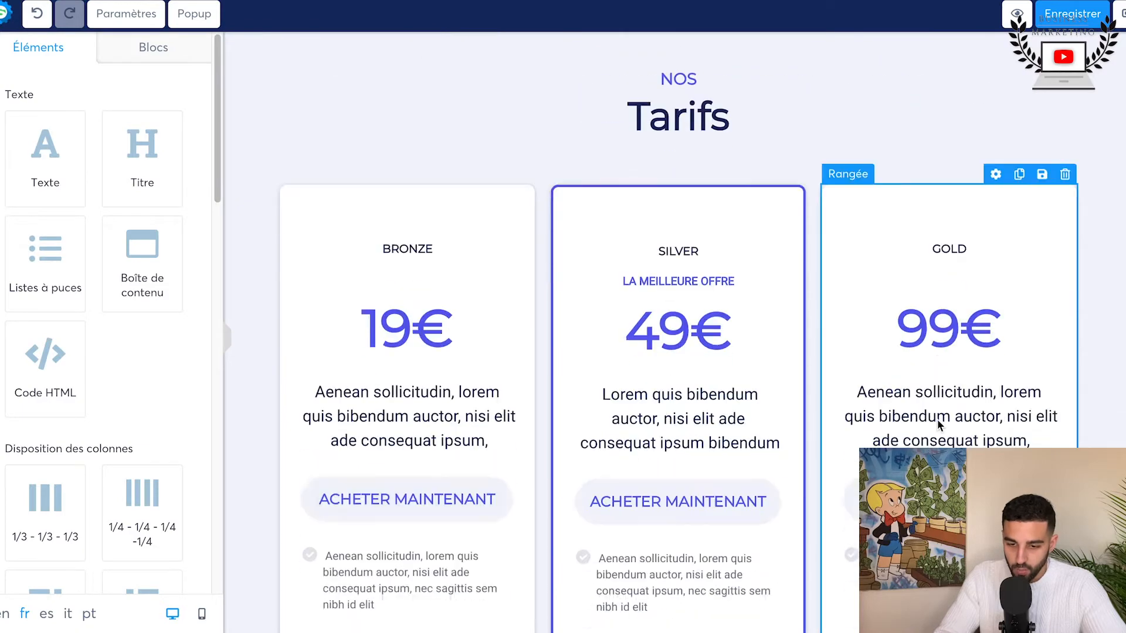
scroll(937, 426, down, 12)
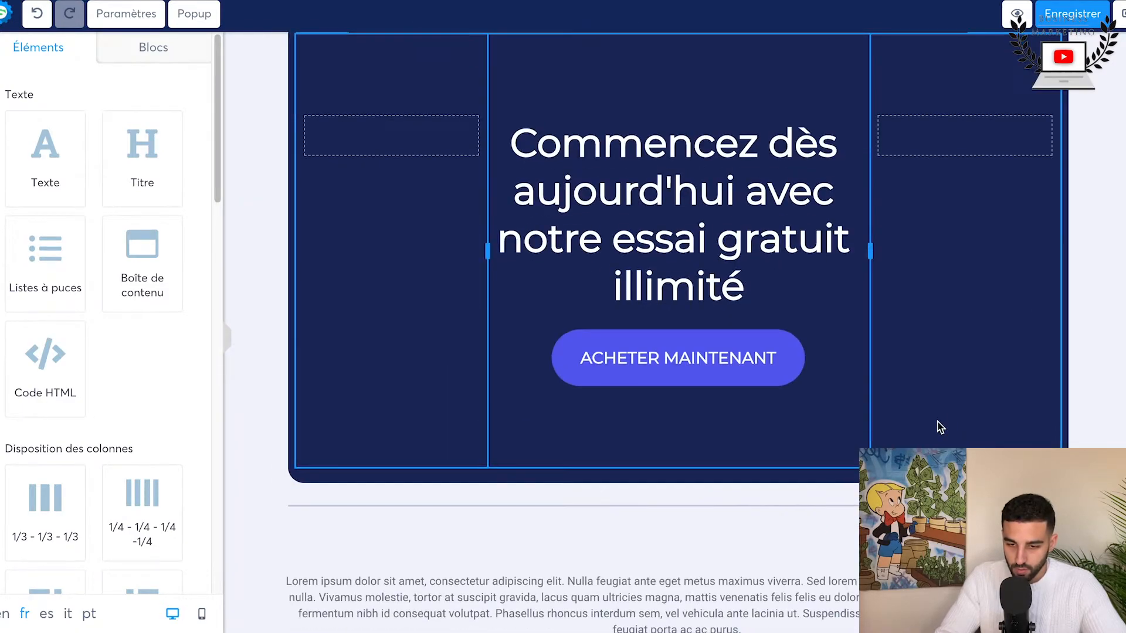
scroll(936, 426, up, 20)
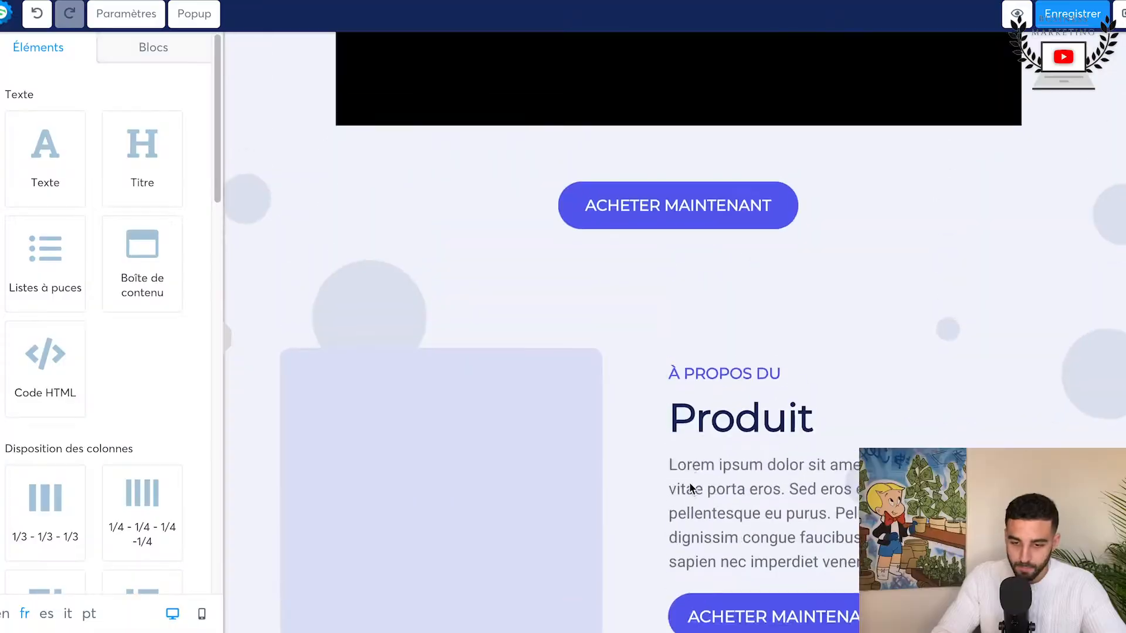
scroll(689, 482, up, 1)
scroll(688, 482, up, 8)
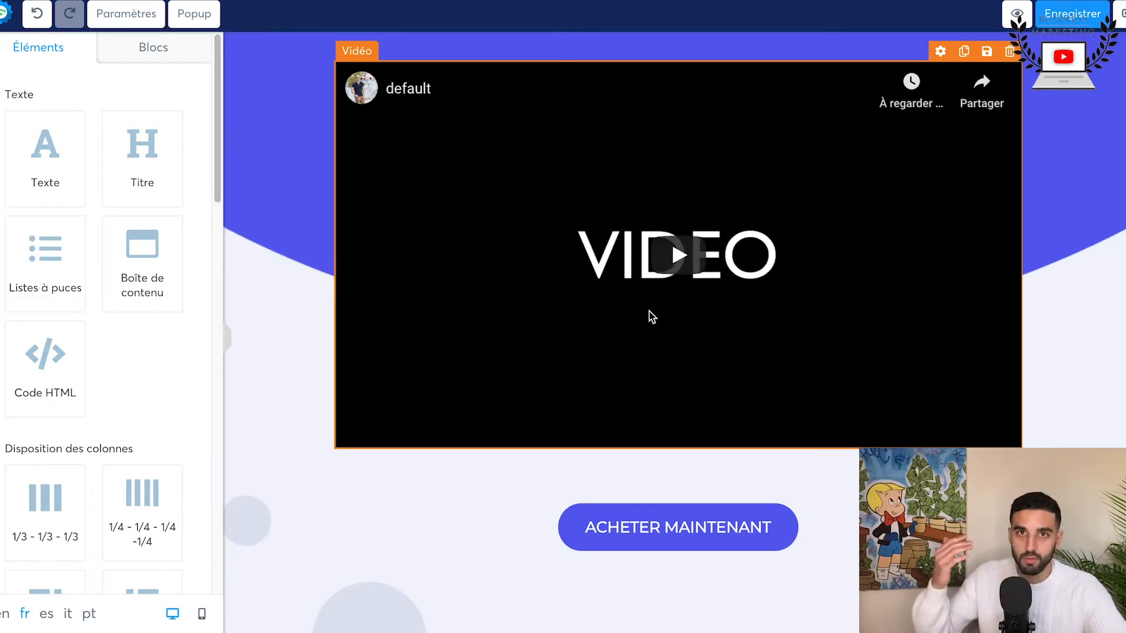
Step: Review the page again from the video down, checking the ACHETER MAINTENANT buttons, the author section and the FAQ
scroll(696, 343, down, 5)
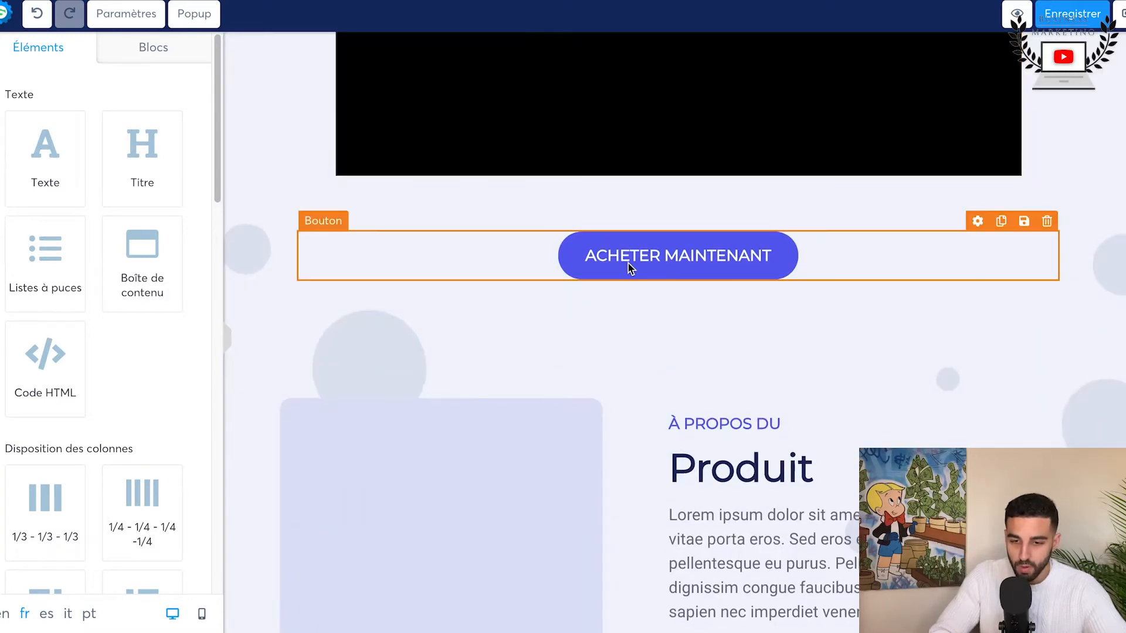
scroll(780, 266, down, 9)
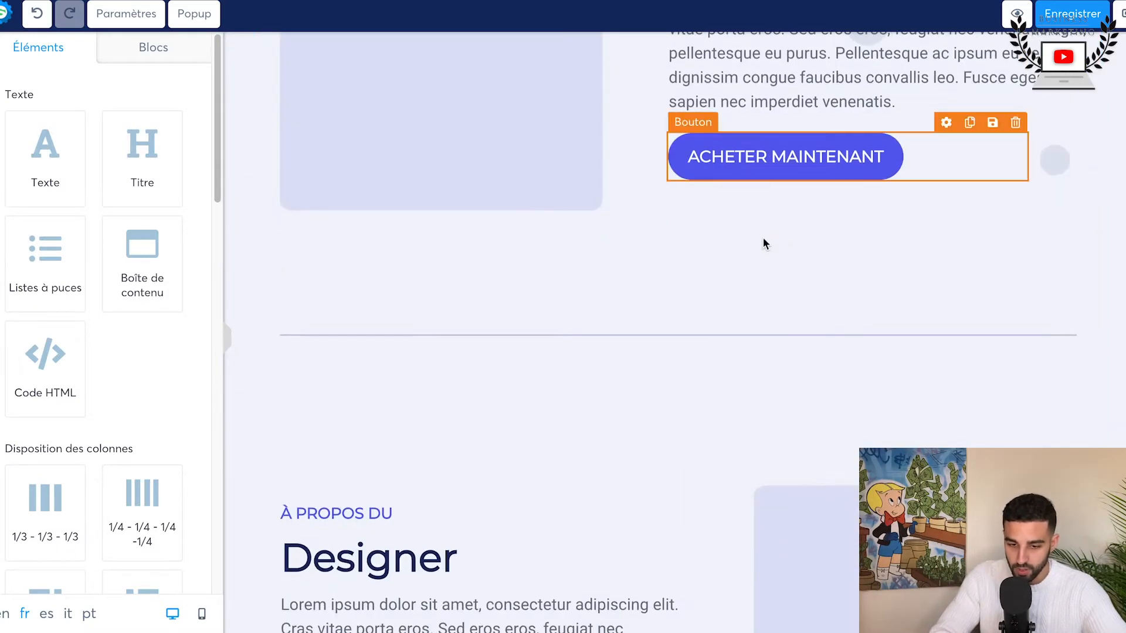
scroll(764, 244, down, 12)
scroll(532, 311, up, 4)
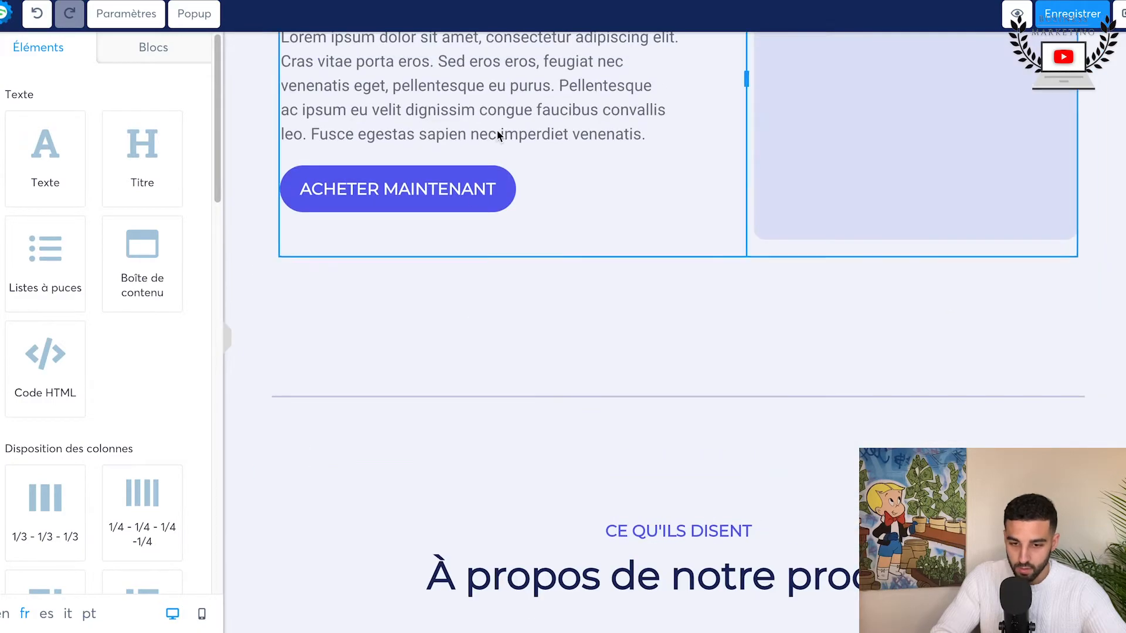
scroll(613, 336, down, 15)
scroll(701, 381, down, 12)
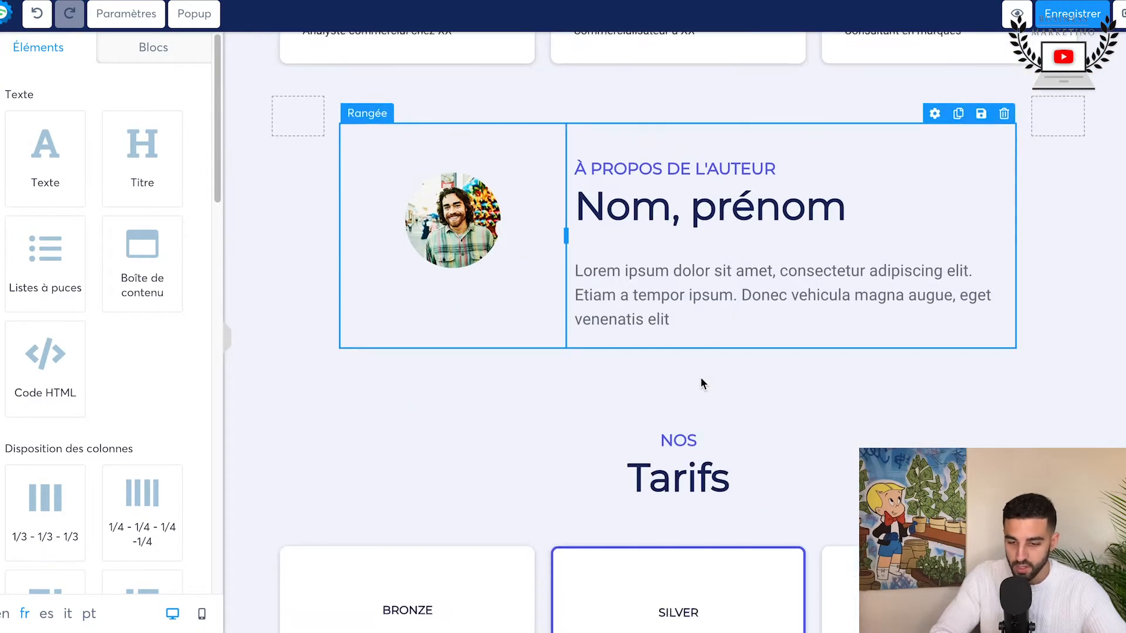
scroll(701, 382, down, 15)
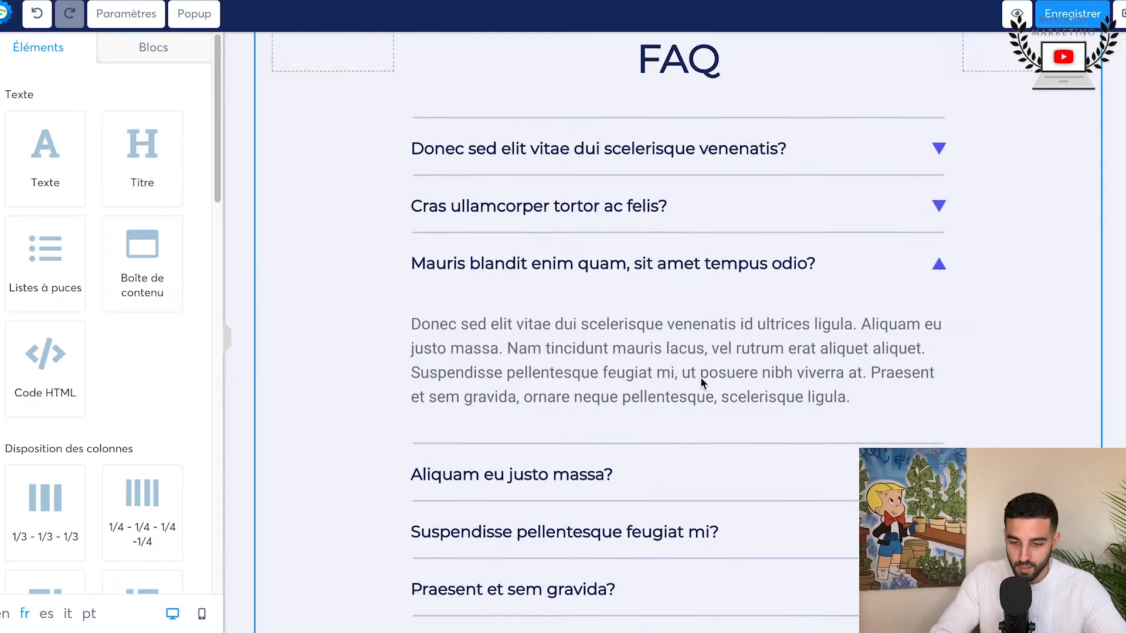
scroll(701, 381, up, 2)
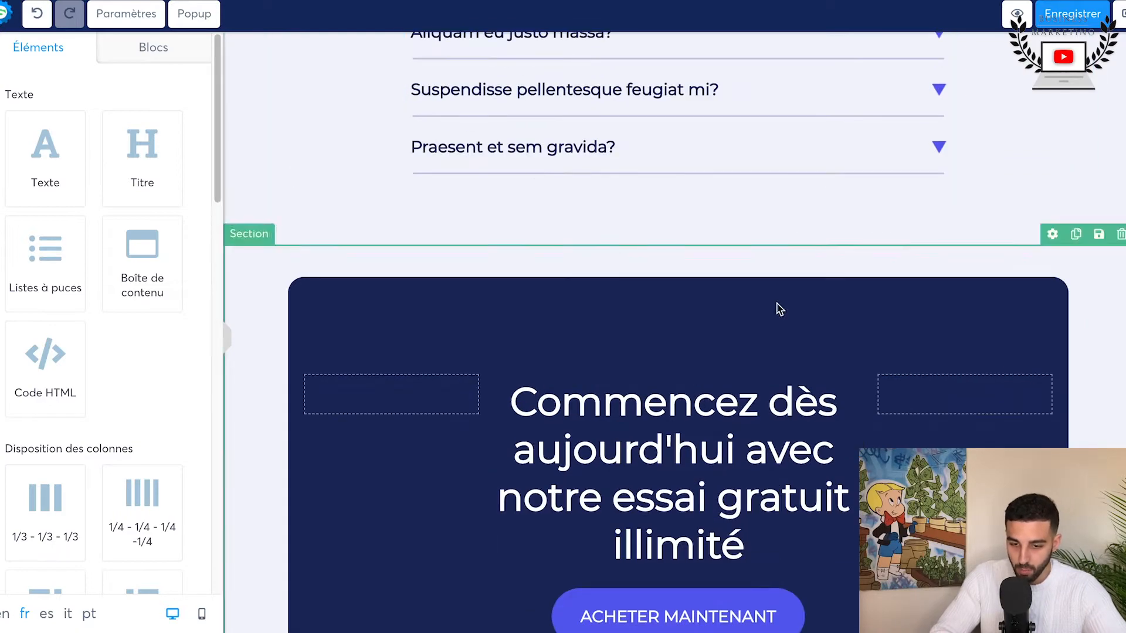
scroll(779, 308, down, 5)
scroll(651, 371, up, 15)
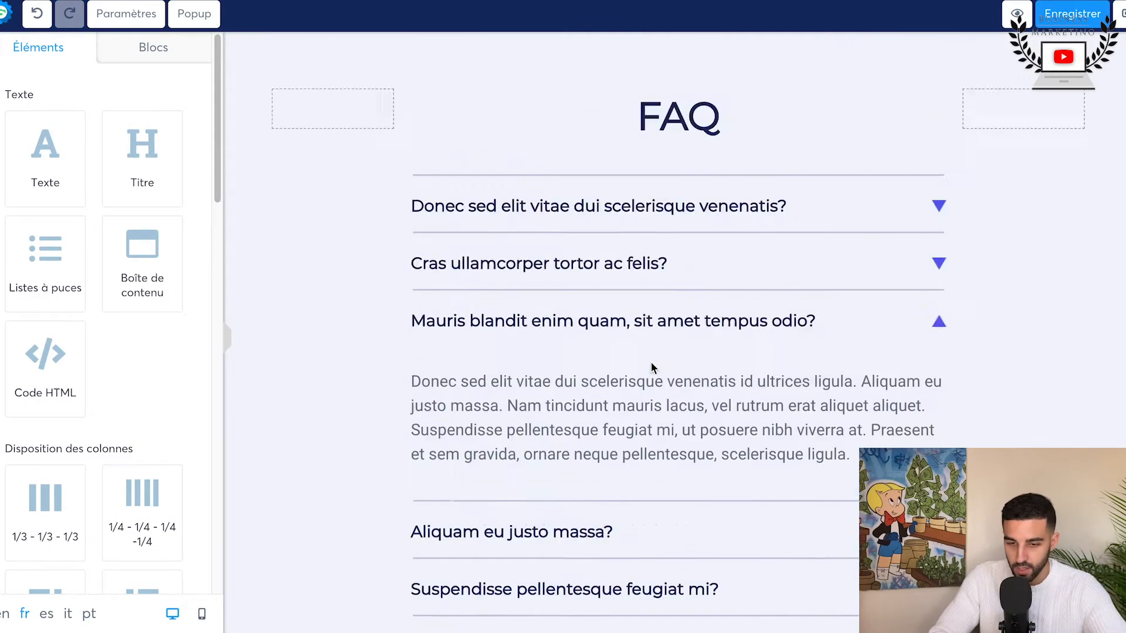
scroll(618, 417, up, 10)
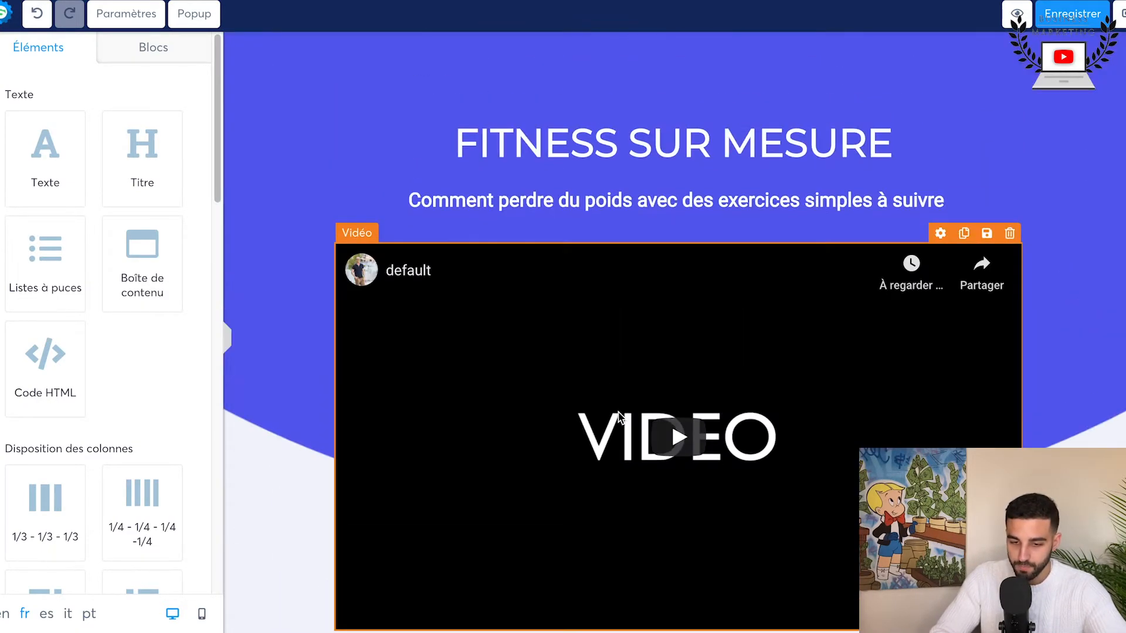
Step: Select the placeholder image beside the "À PROPOS DU Produit" text for editing
scroll(618, 417, down, 5)
scroll(620, 417, up, 5)
scroll(618, 415, down, 4)
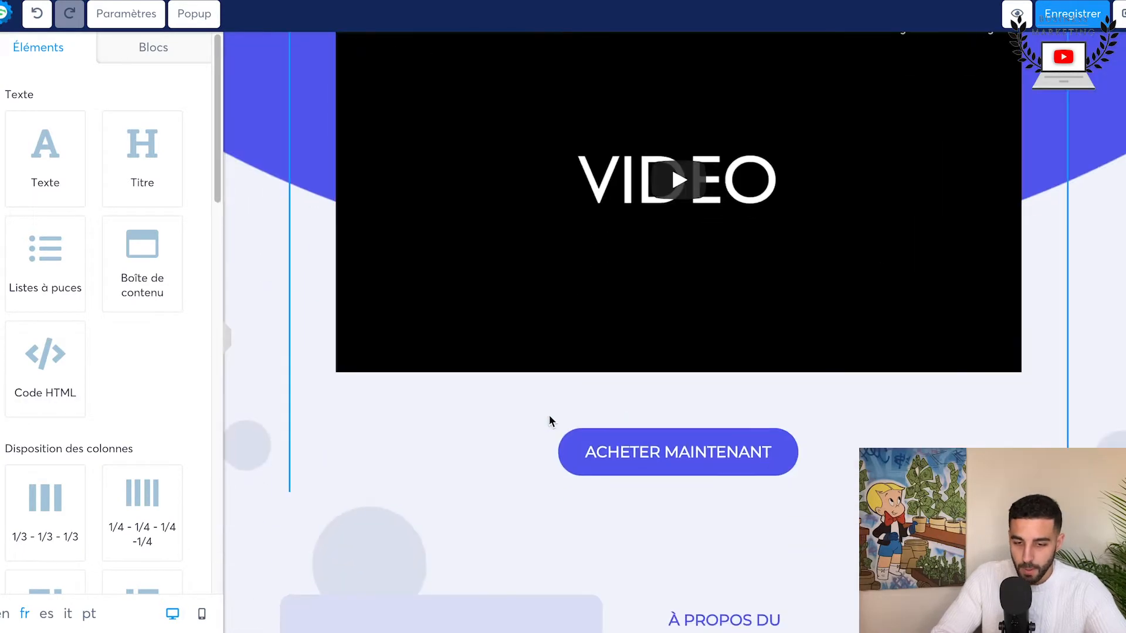
scroll(294, 455, up, 1)
scroll(261, 322, down, 5)
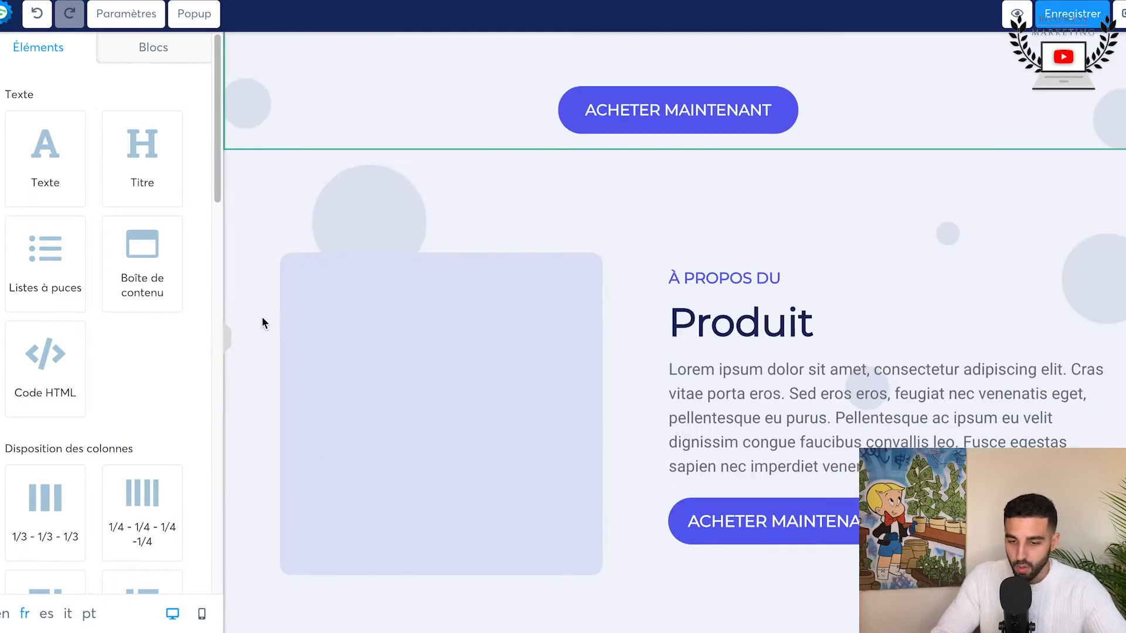
scroll(261, 322, down, 6)
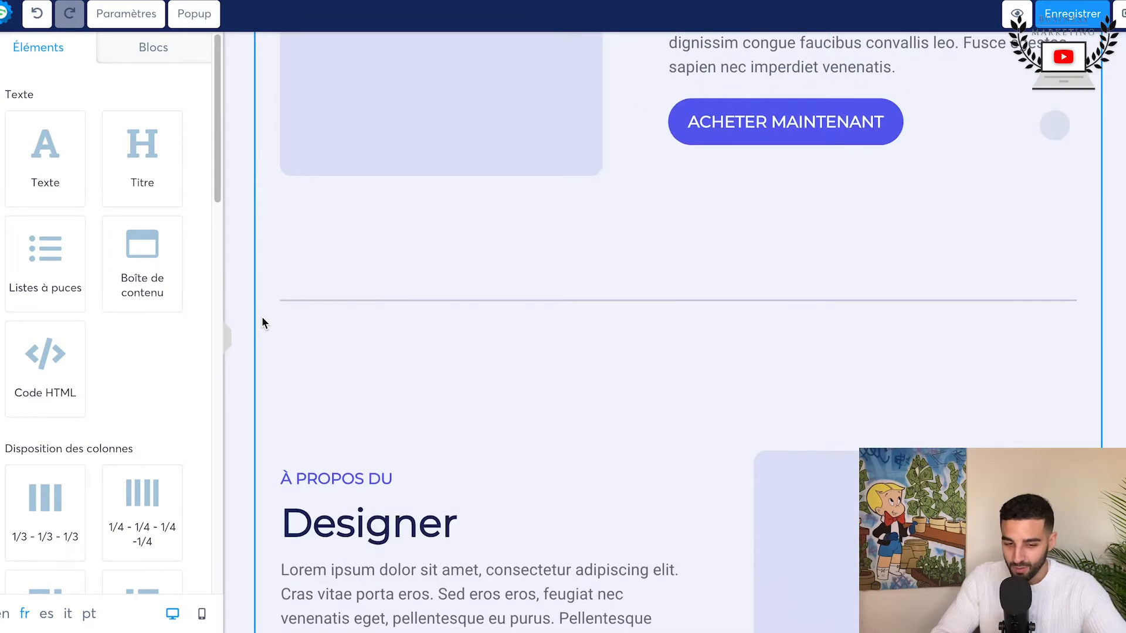
scroll(261, 322, up, 8)
scroll(462, 309, down, 5)
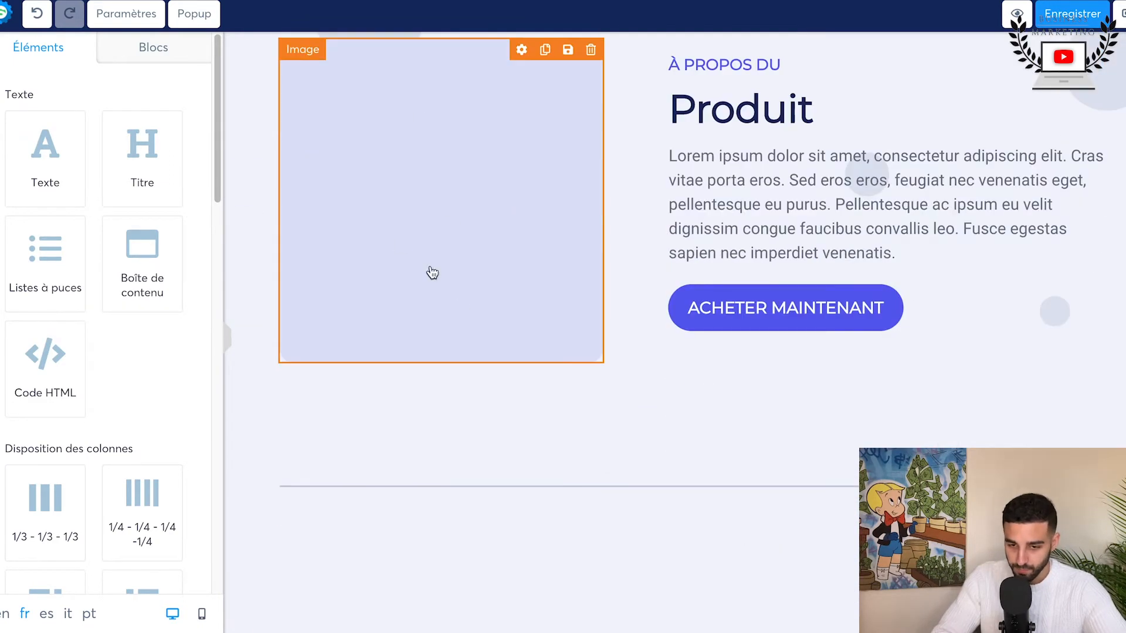
click(447, 152)
Step: Visit the Pixabay and Pexels stock photo sites, search Pexels for "fitness" photos, and return to the page editor
click(708, 0)
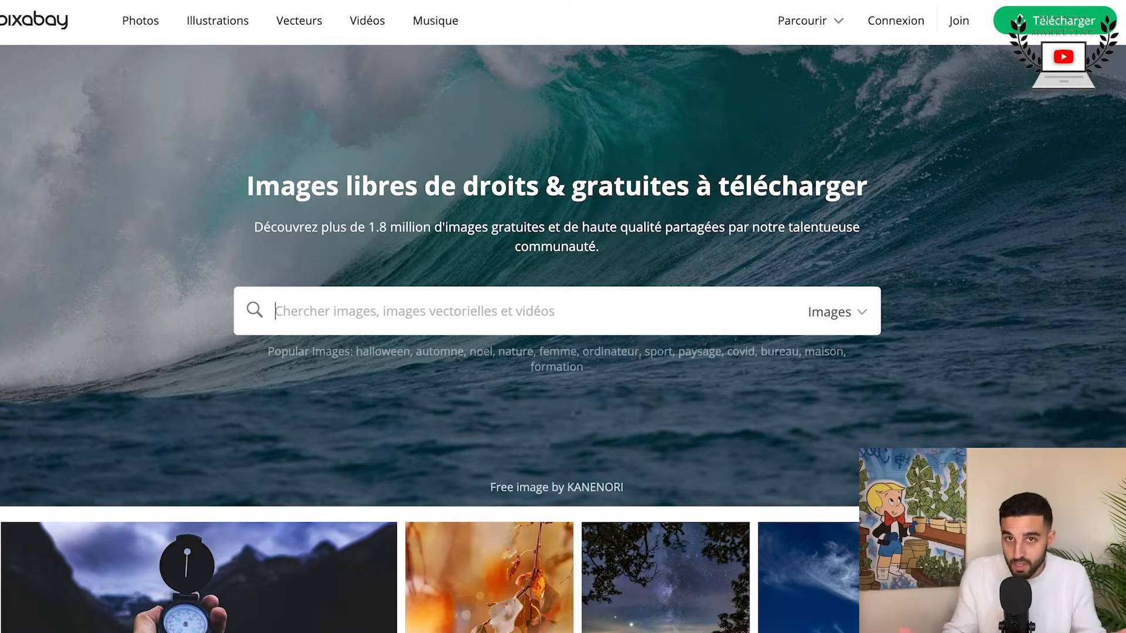
key(super+t)
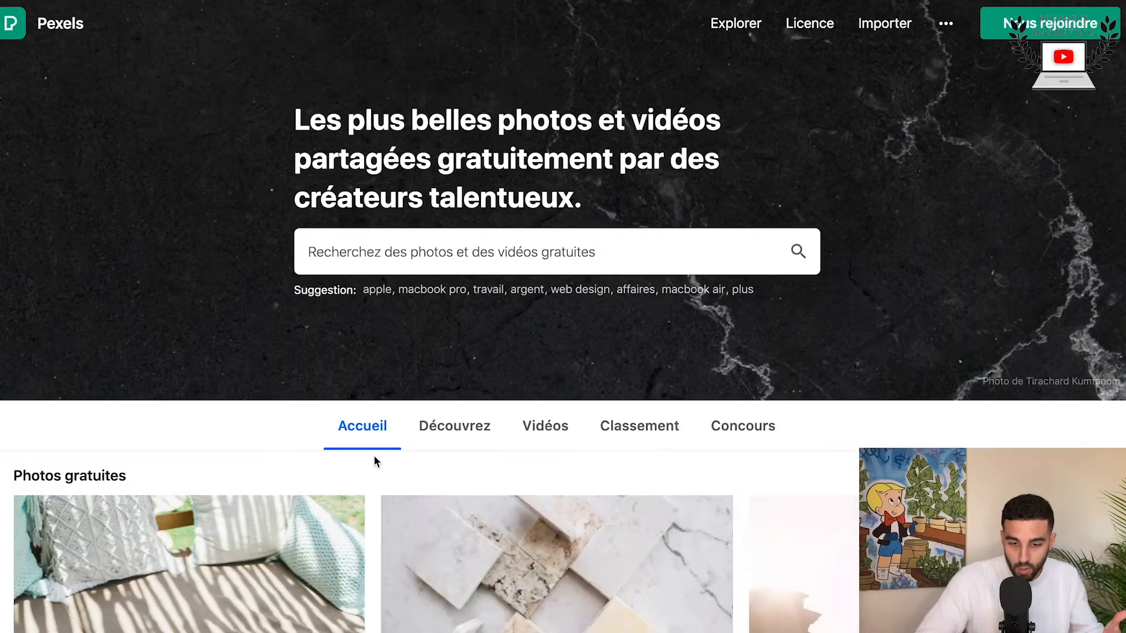
scroll(368, 504, down, 7)
scroll(370, 506, up, 6)
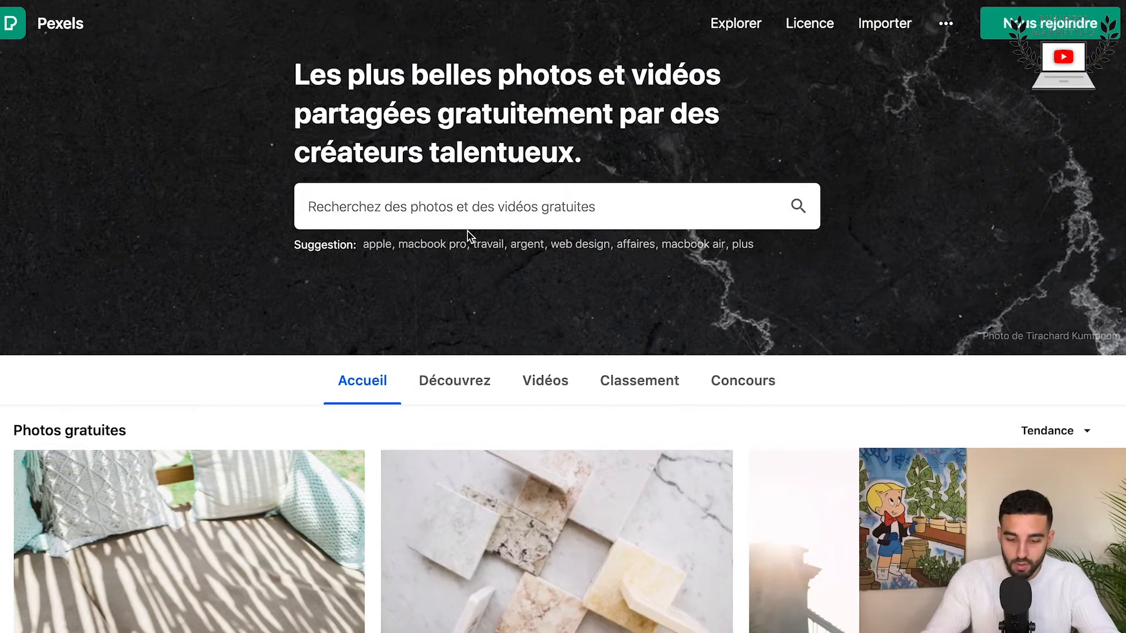
click(469, 227)
text(fitness)
key(Return)
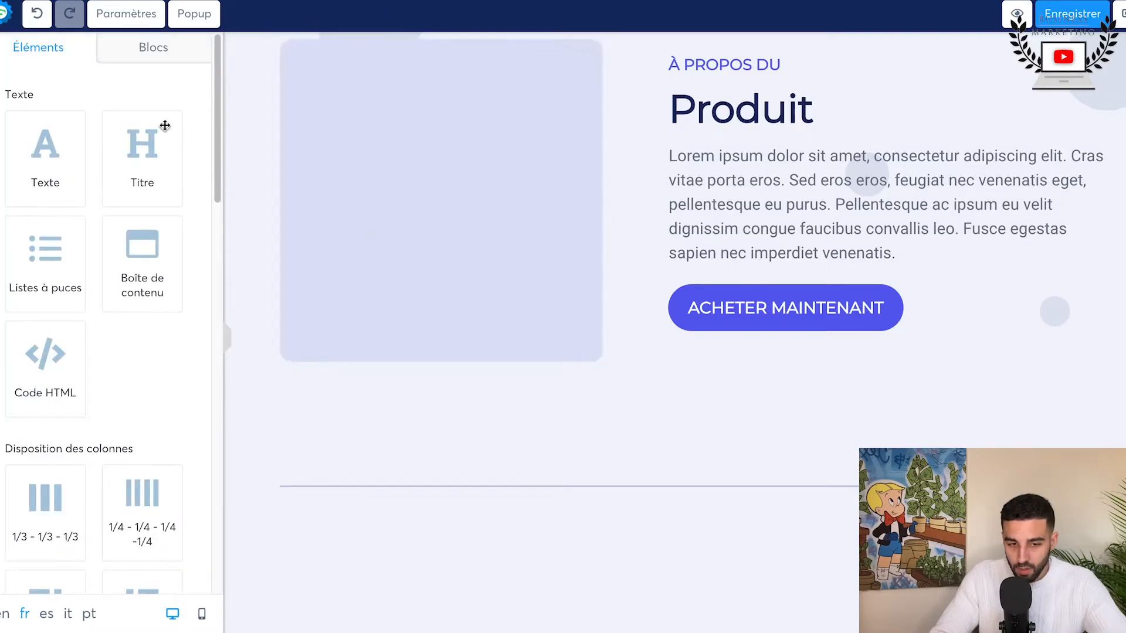
click(370, 170)
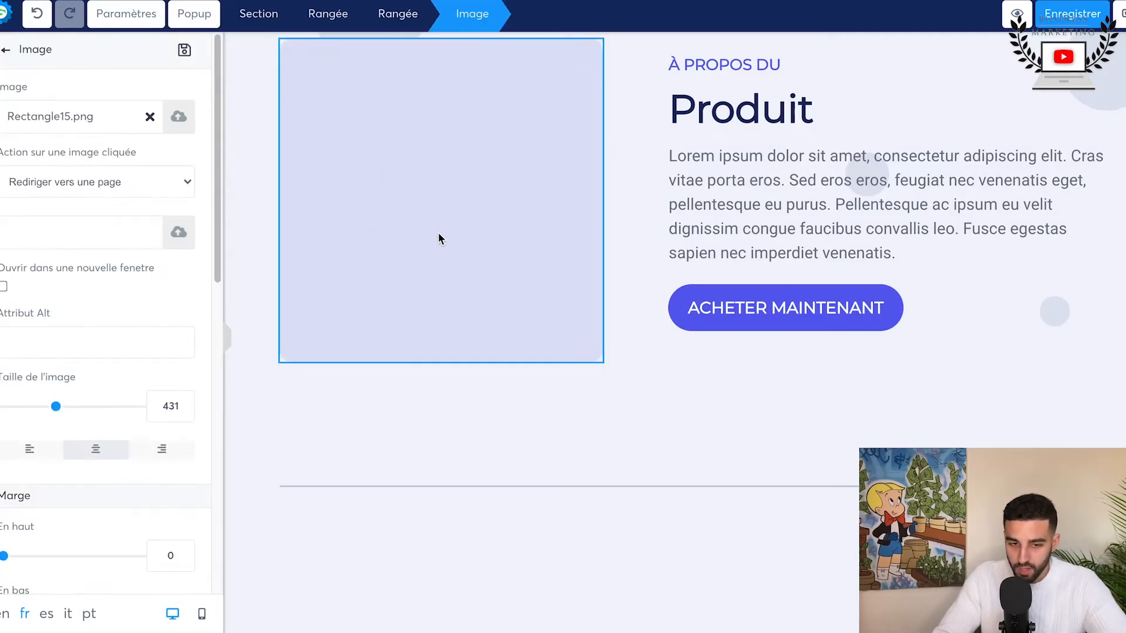
Step: Replace the product section's placeholder image with yoga-3053487_1920.jpg from the already uploaded images
click(150, 118)
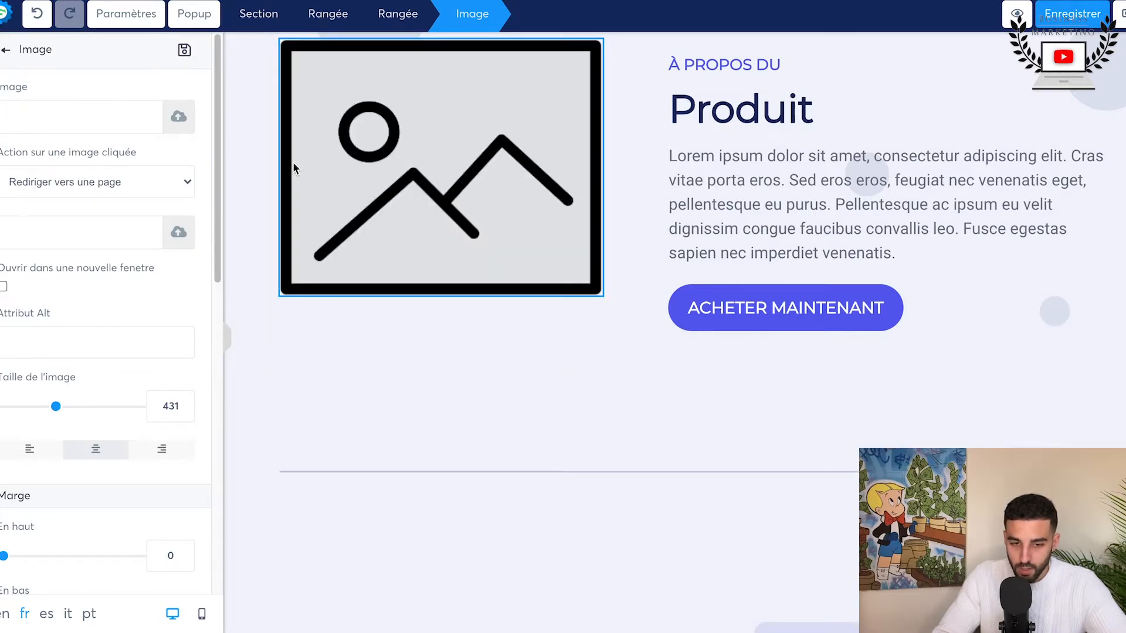
click(179, 117)
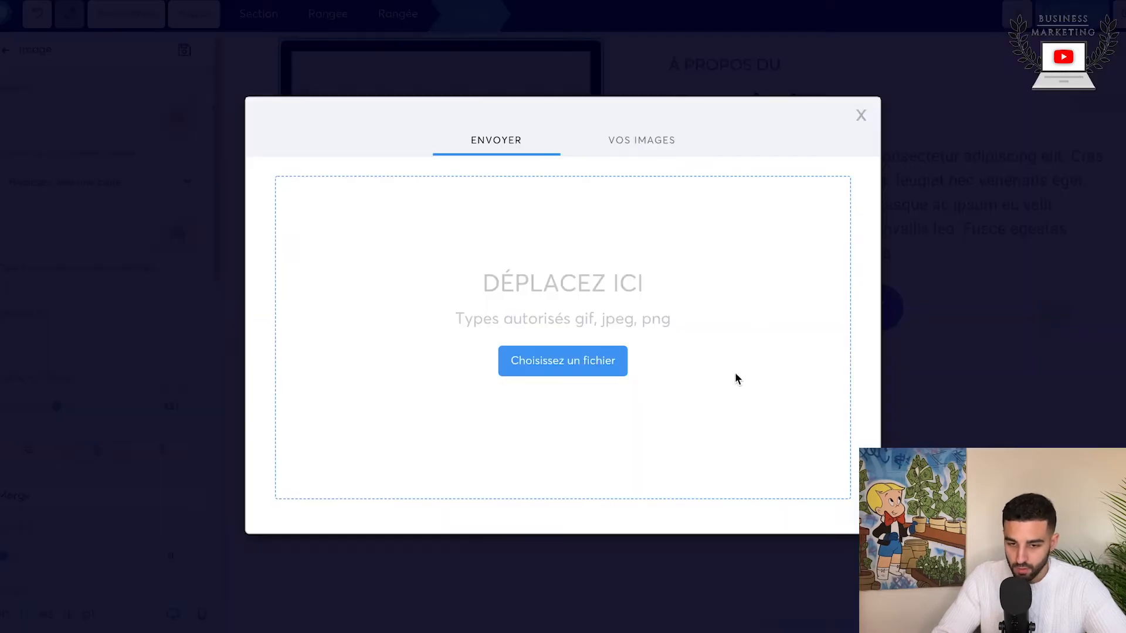
click(642, 135)
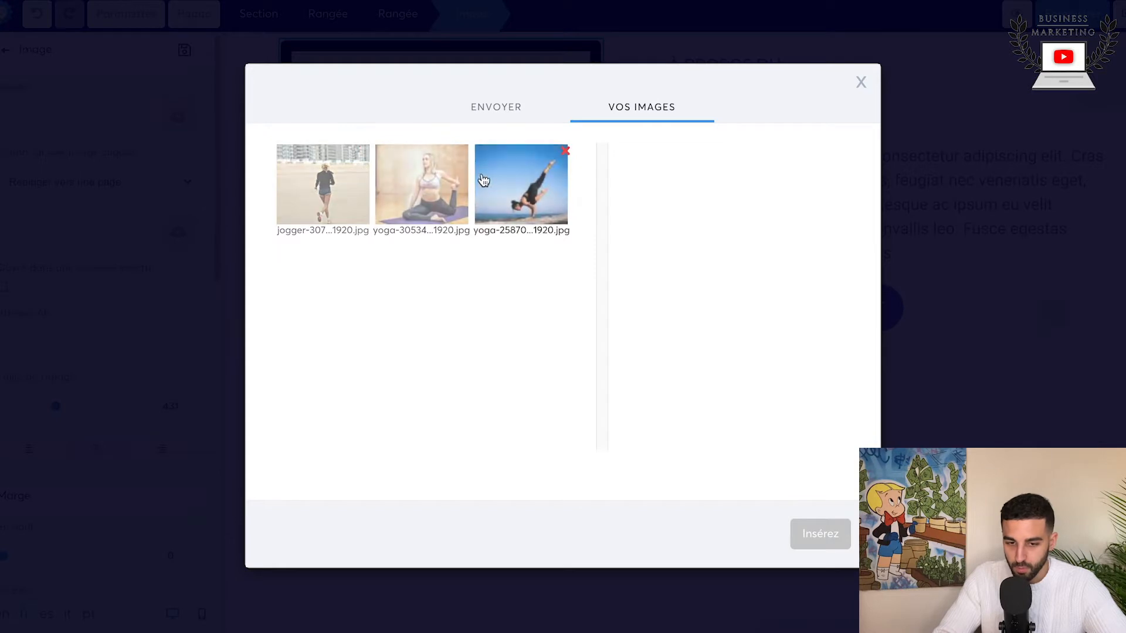
click(422, 185)
click(820, 534)
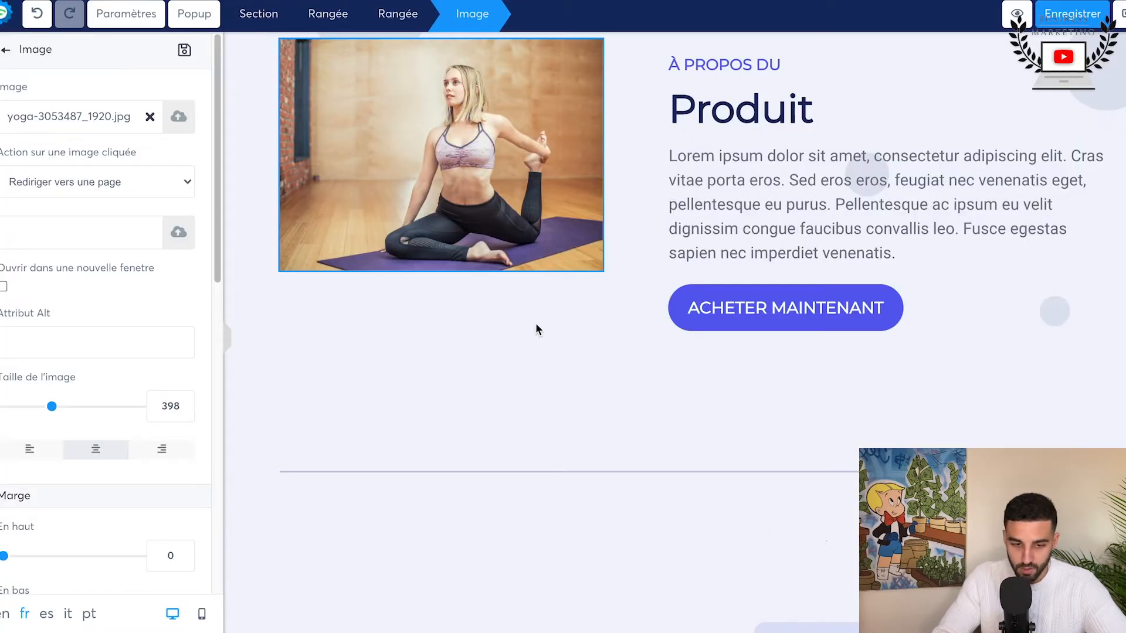
Step: Set the yoga image's size to 561 and give it the medium shadow "Ombre moyenne"
scroll(52, 529, down, 1)
mouse_move(51, 380)
mouse_down()
mouse_move(43, 381)
mouse_move(68, 381)
mouse_up()
scroll(92, 451, down, 10)
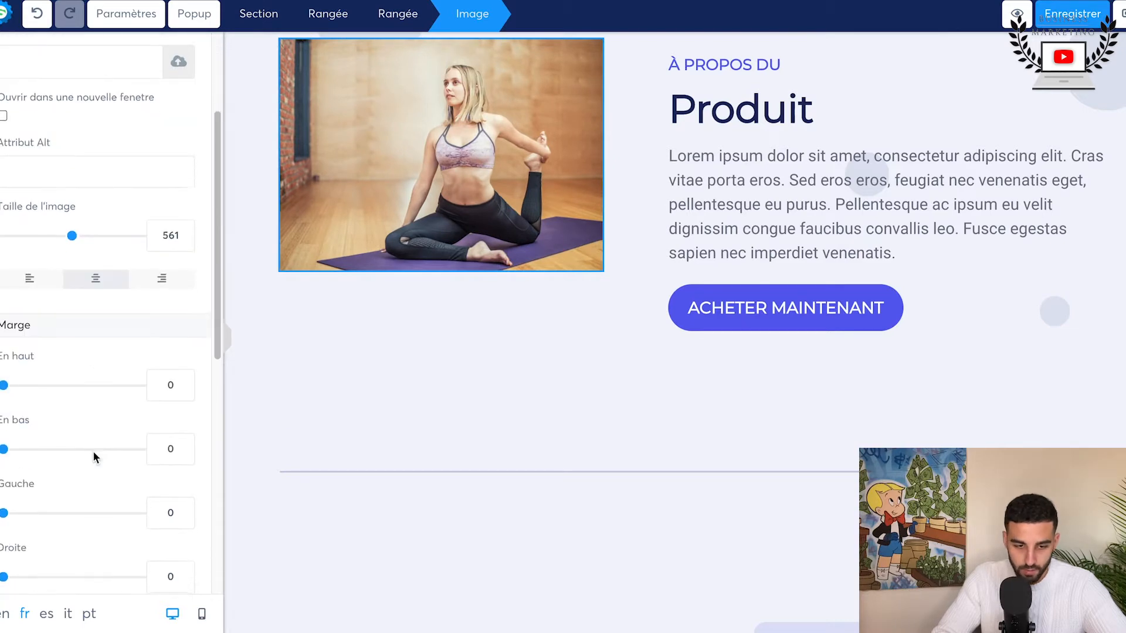
click(91, 269)
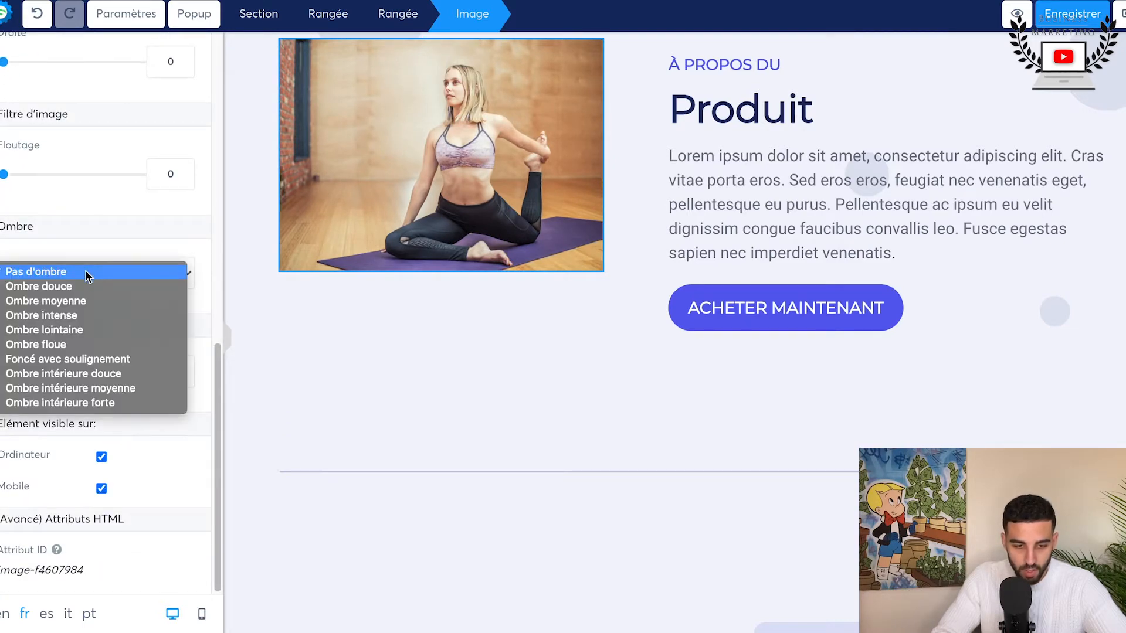
click(85, 301)
click(432, 366)
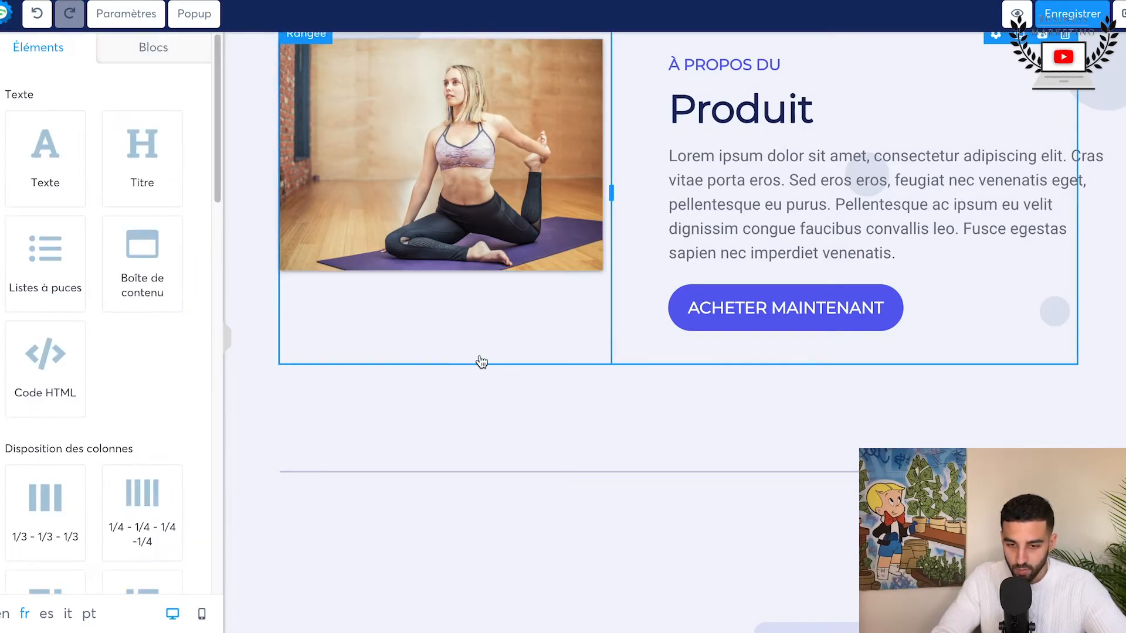
scroll(479, 362, up, 2)
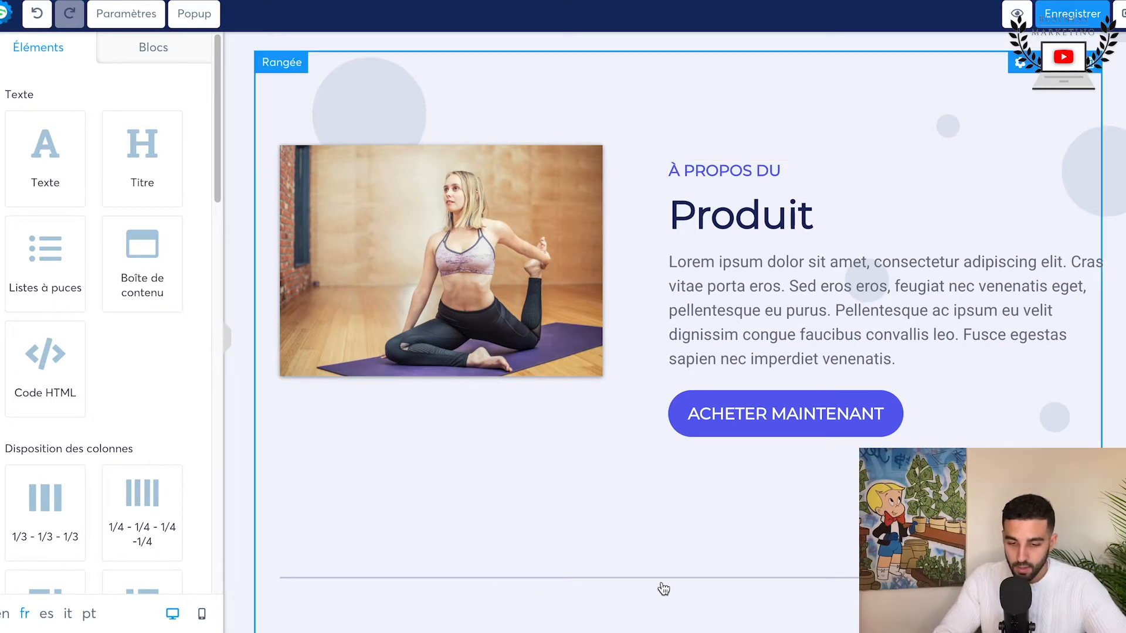
scroll(651, 580, down, 10)
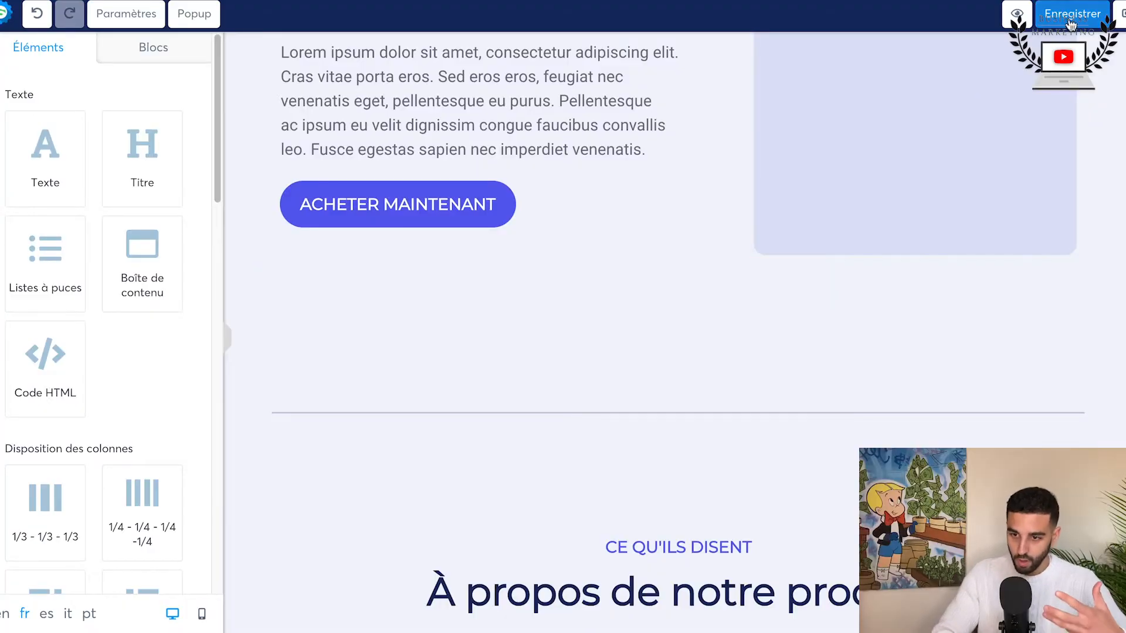
Step: Replace the placeholder image beside the "À PROPOS DU Designer" text with yoga-2587066_1920.jpg from the already uploaded images
scroll(545, 296, up, 10)
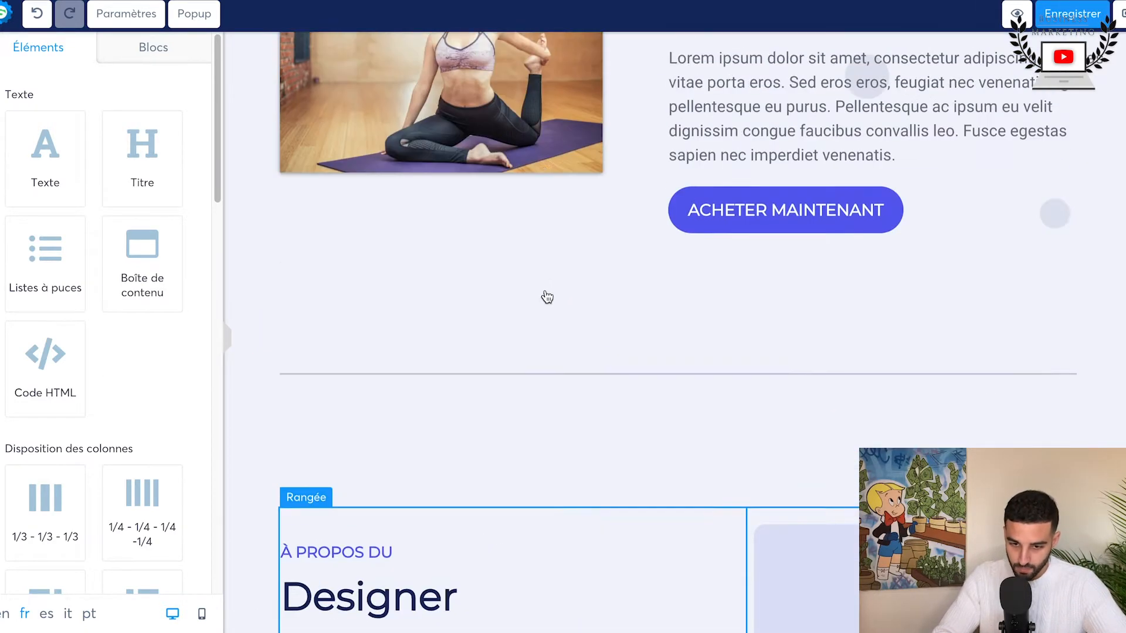
scroll(859, 347, down, 8)
click(896, 356)
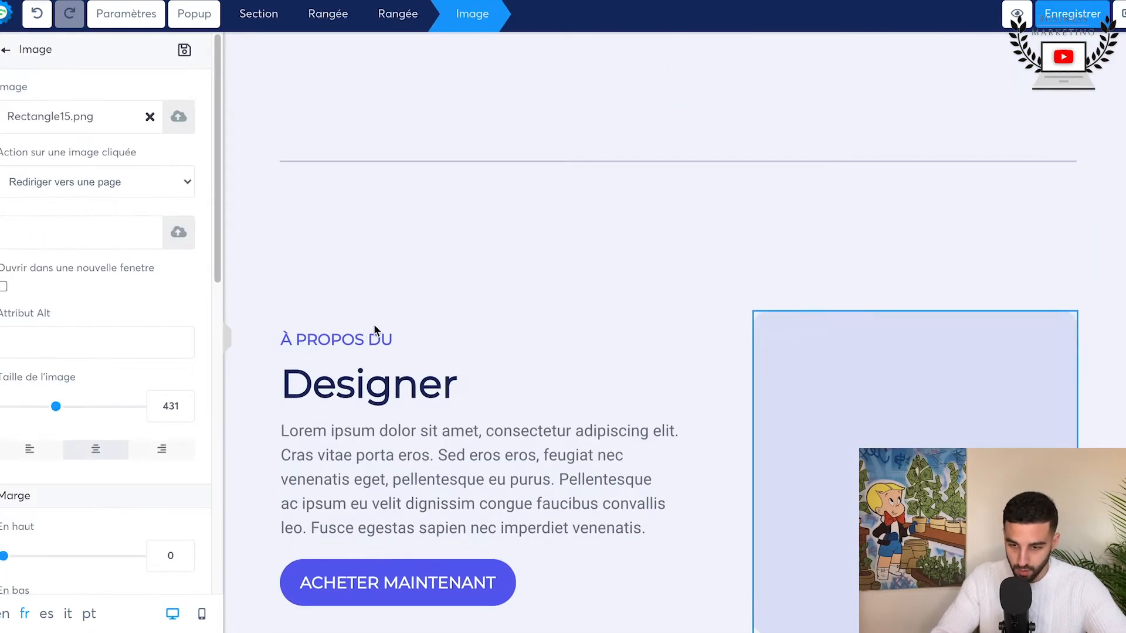
click(151, 118)
click(178, 116)
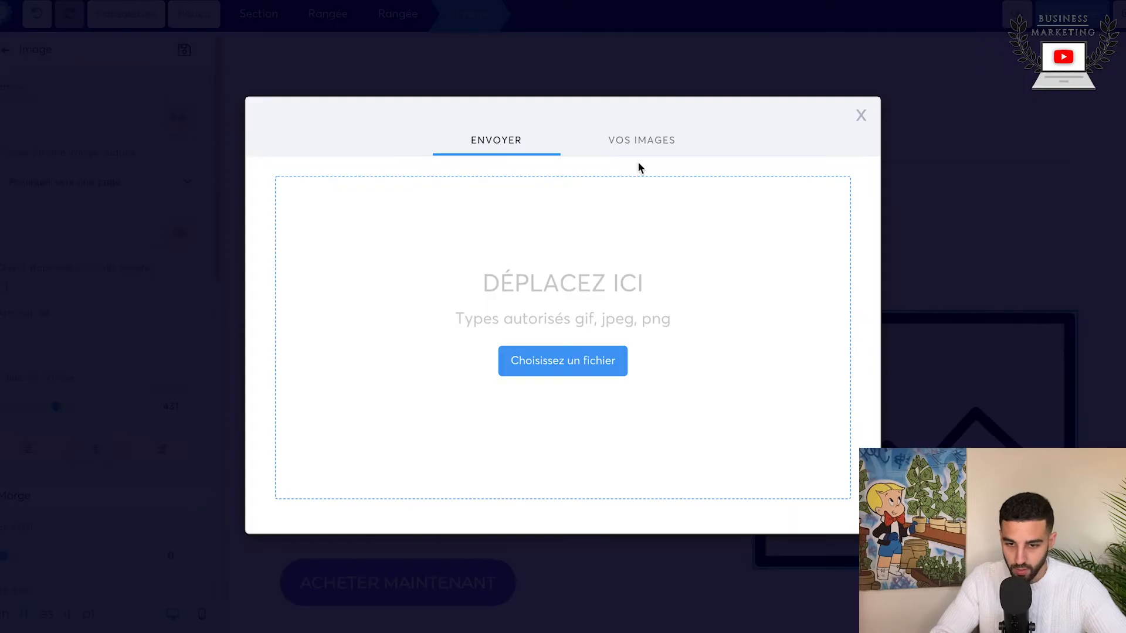
click(639, 142)
click(563, 210)
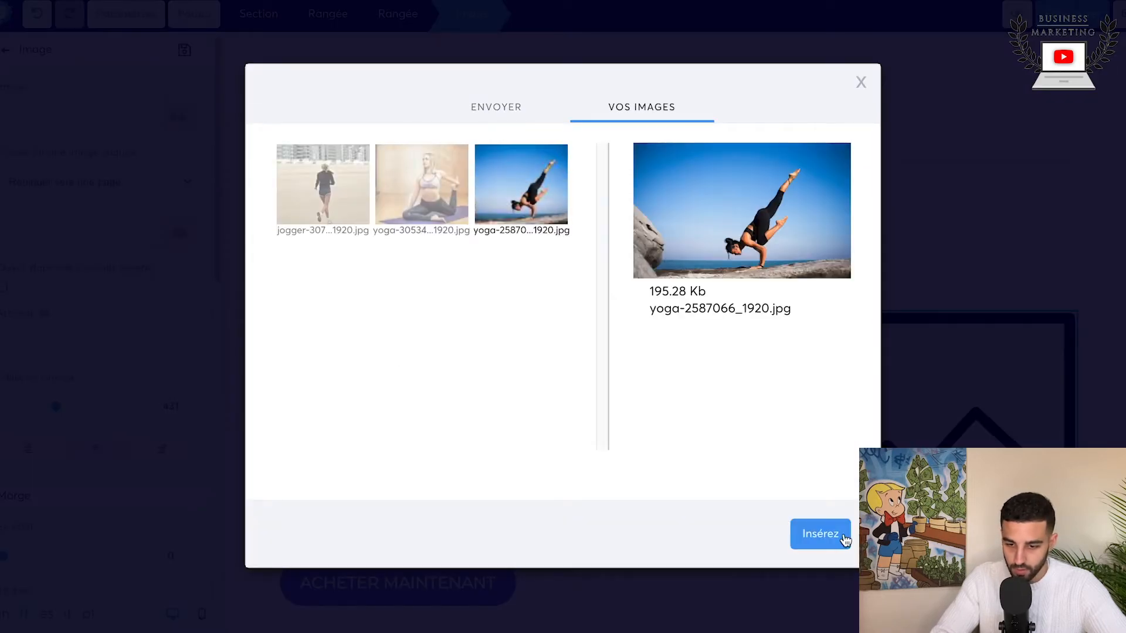
click(841, 536)
Step: Give the designer section's yoga image the medium shadow "Ombre moyenne" and close its settings
scroll(121, 410, down, 11)
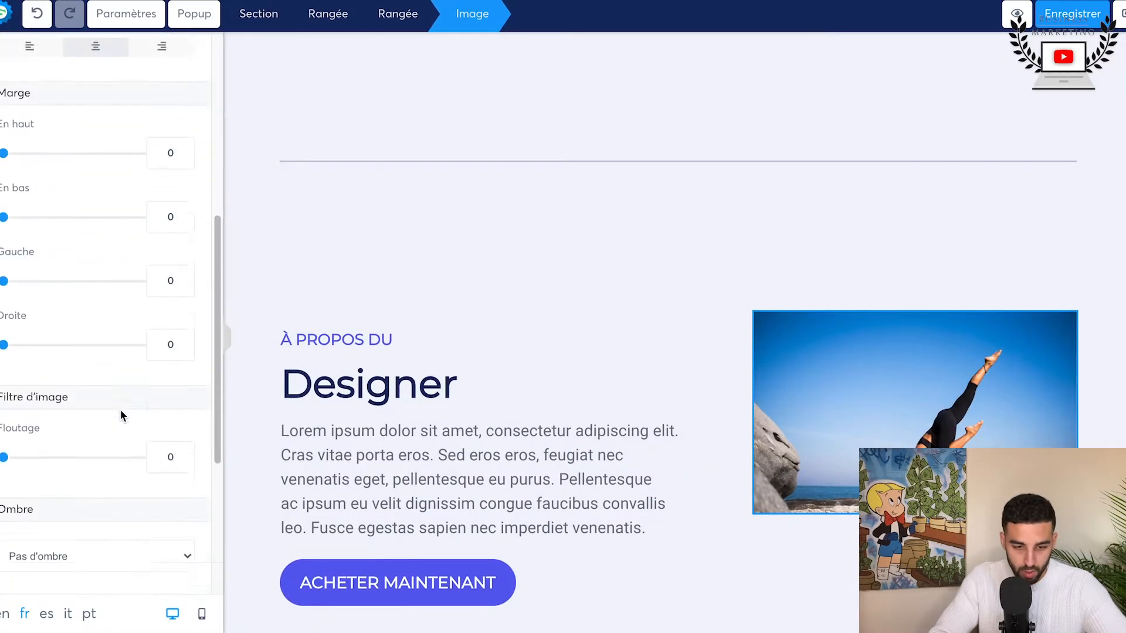
click(111, 270)
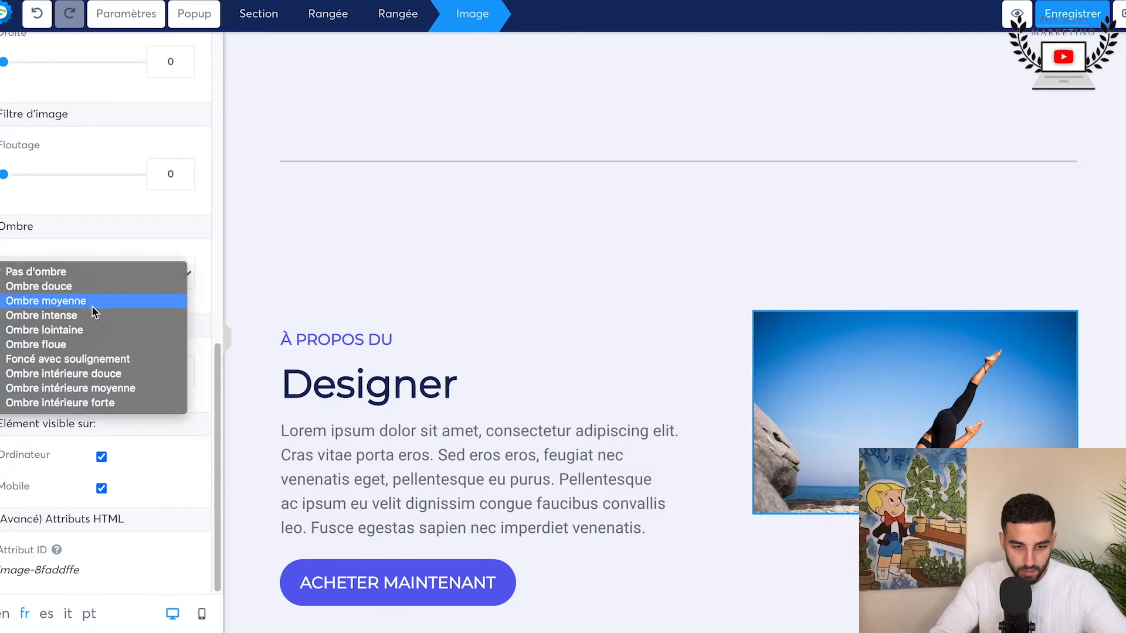
click(91, 305)
click(498, 312)
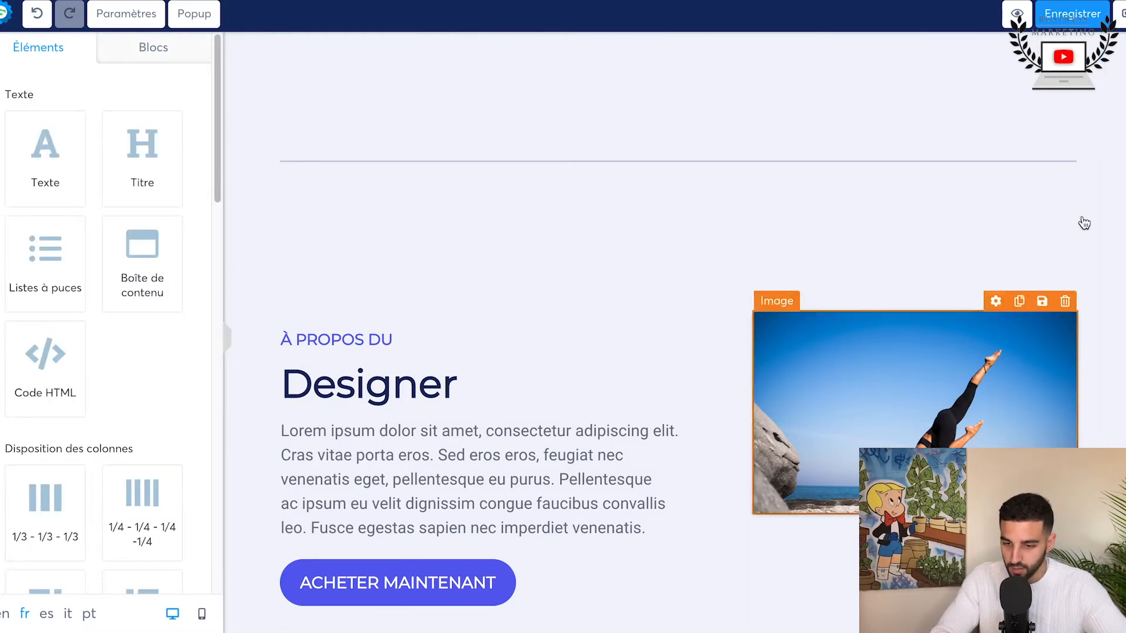
Step: Review the page's sections from the video header through the product and designer blocks to the testimonials and author section
scroll(758, 462, down, 3)
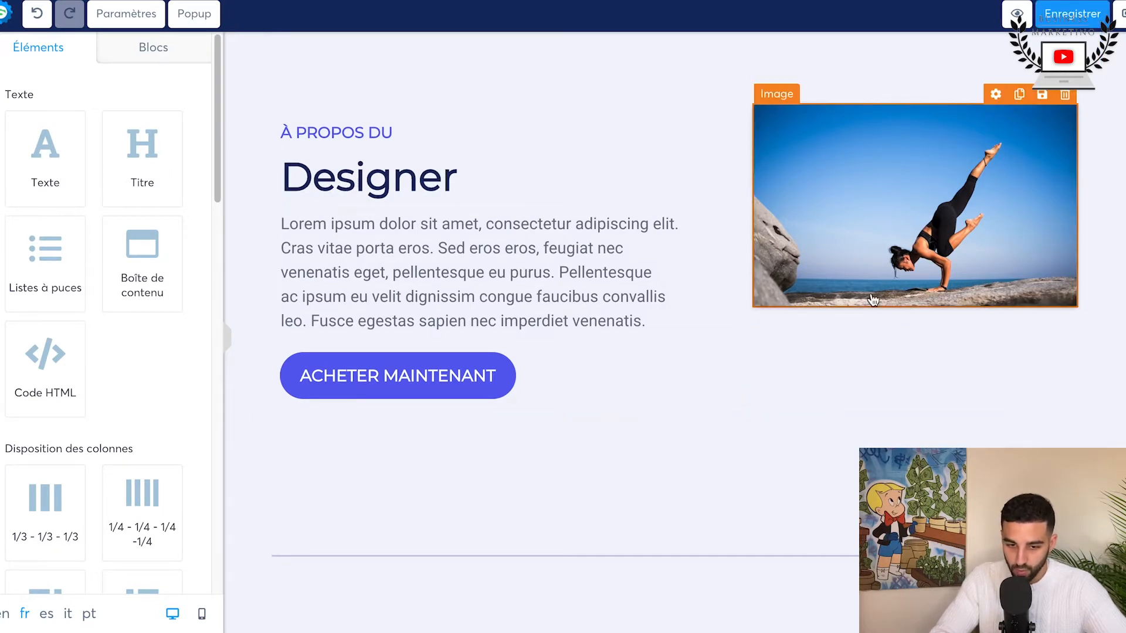
scroll(873, 300, down, 5)
scroll(446, 258, up, 10)
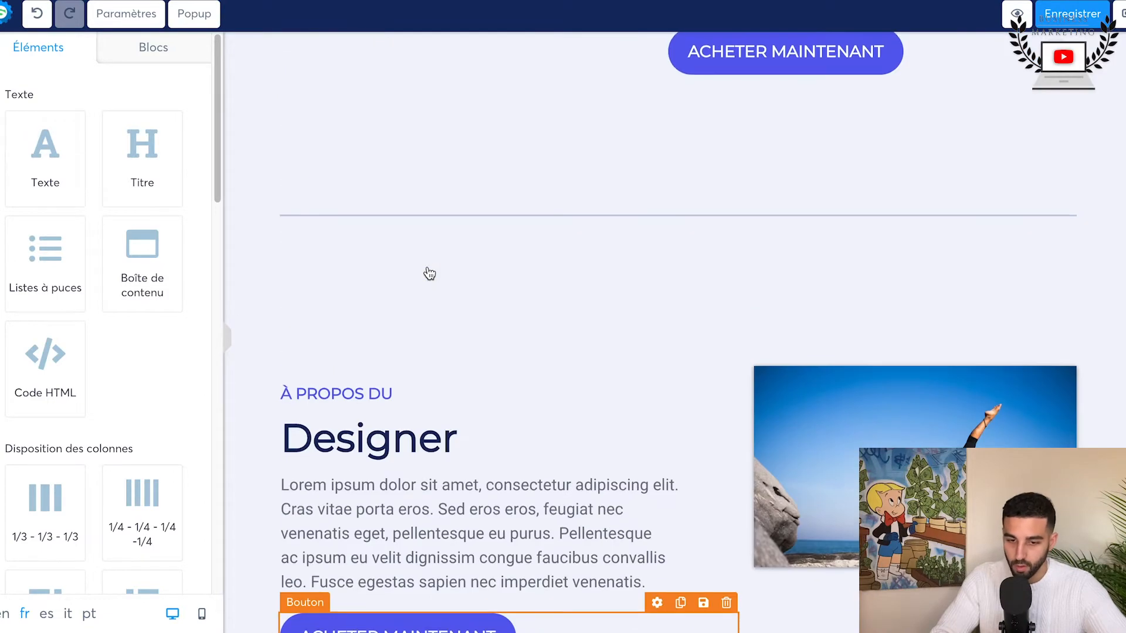
scroll(429, 273, down, 10)
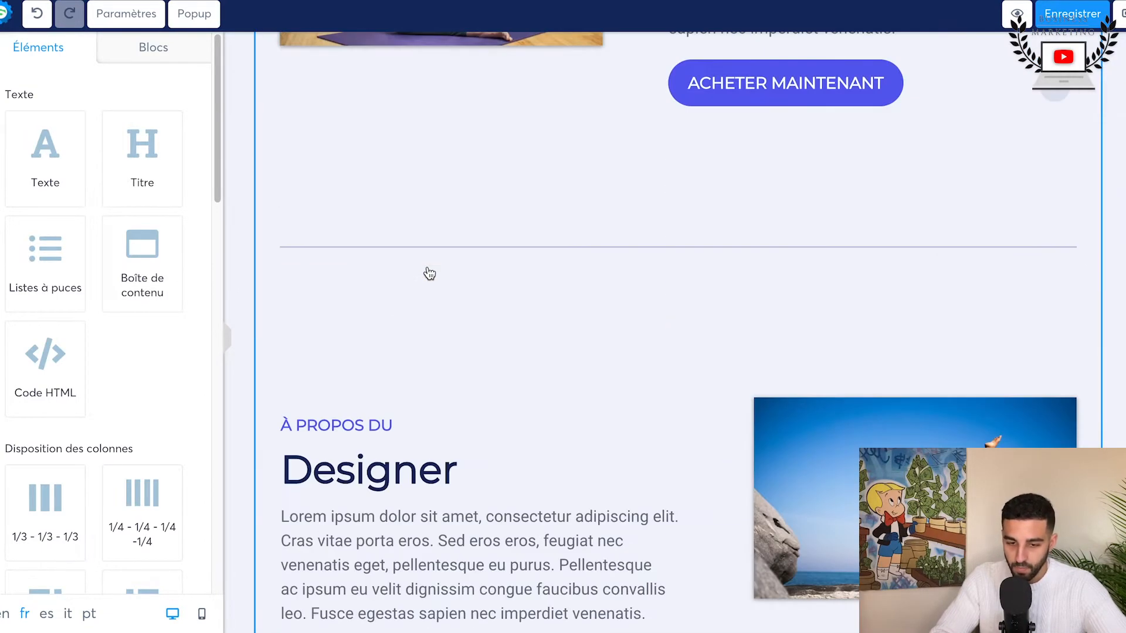
scroll(429, 274, up, 15)
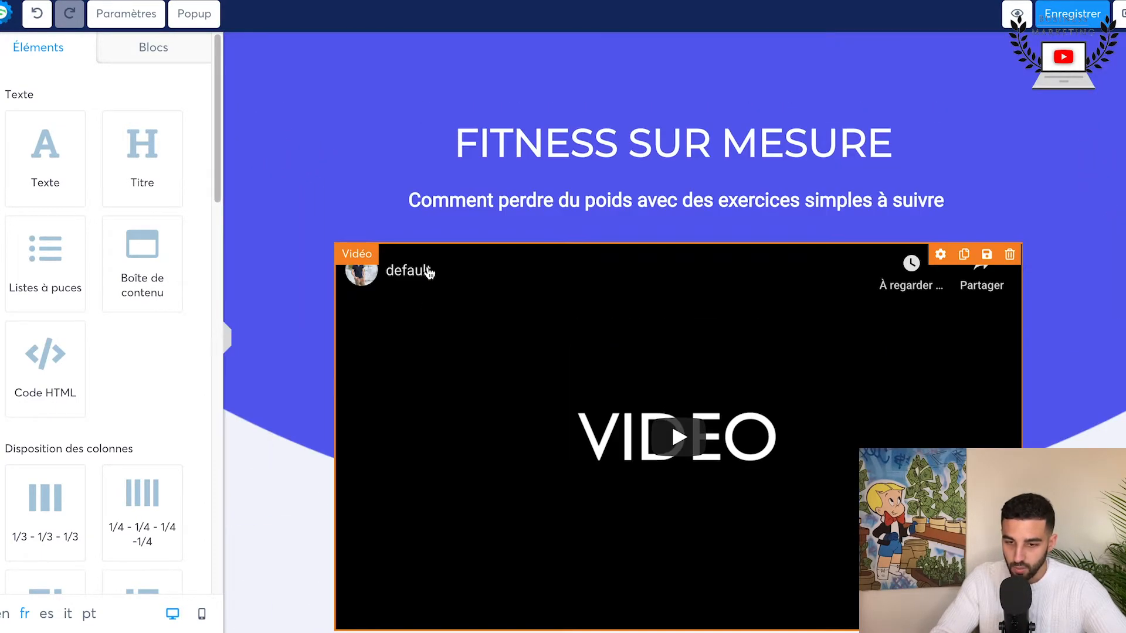
scroll(429, 274, down, 10)
scroll(429, 274, down, 10)
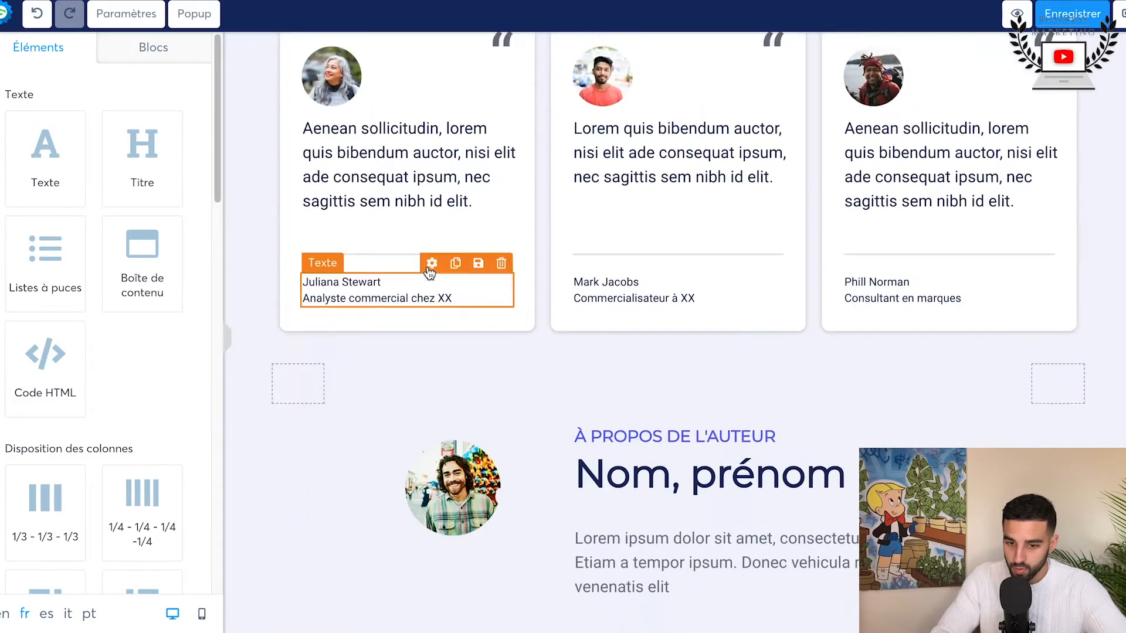
scroll(429, 274, up, 6)
scroll(429, 274, up, 5)
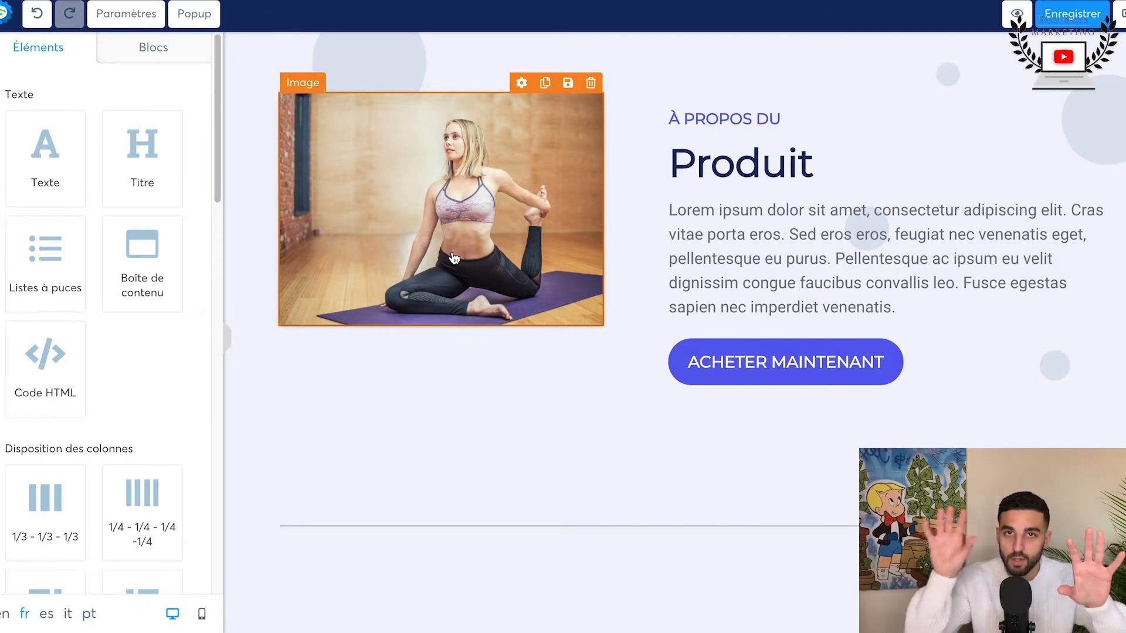
Step: Insert a 1/3 - 1/3 - 1/3 column row between the video's purchase button and the "À PROPOS DU Produit" section
scroll(105, 432, down, 9)
scroll(106, 431, up, 3)
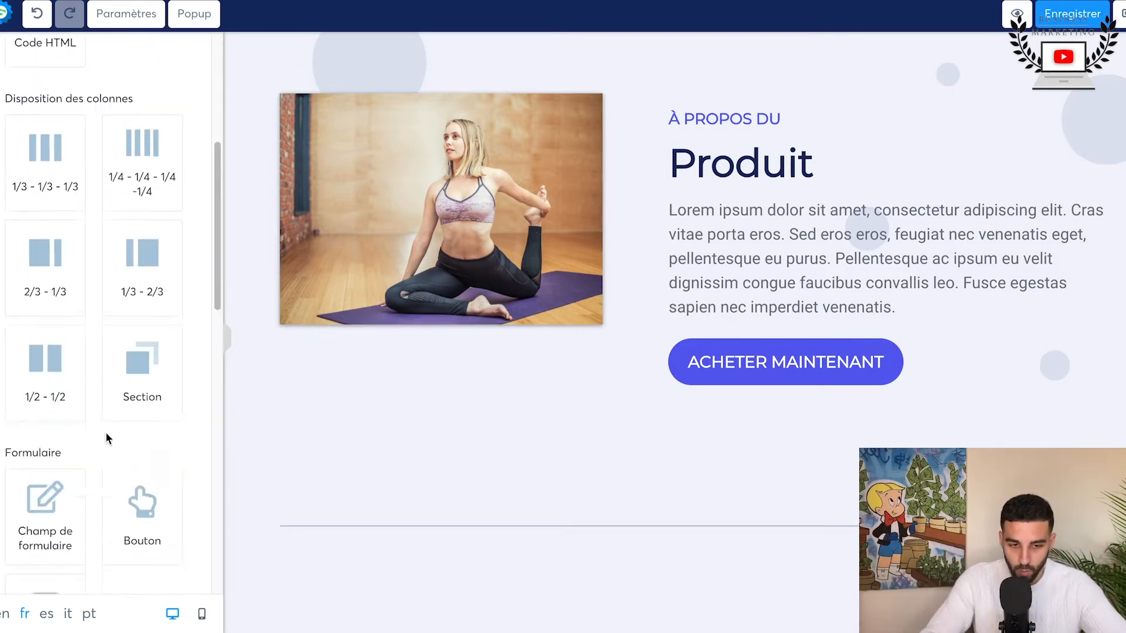
scroll(105, 432, up, 3)
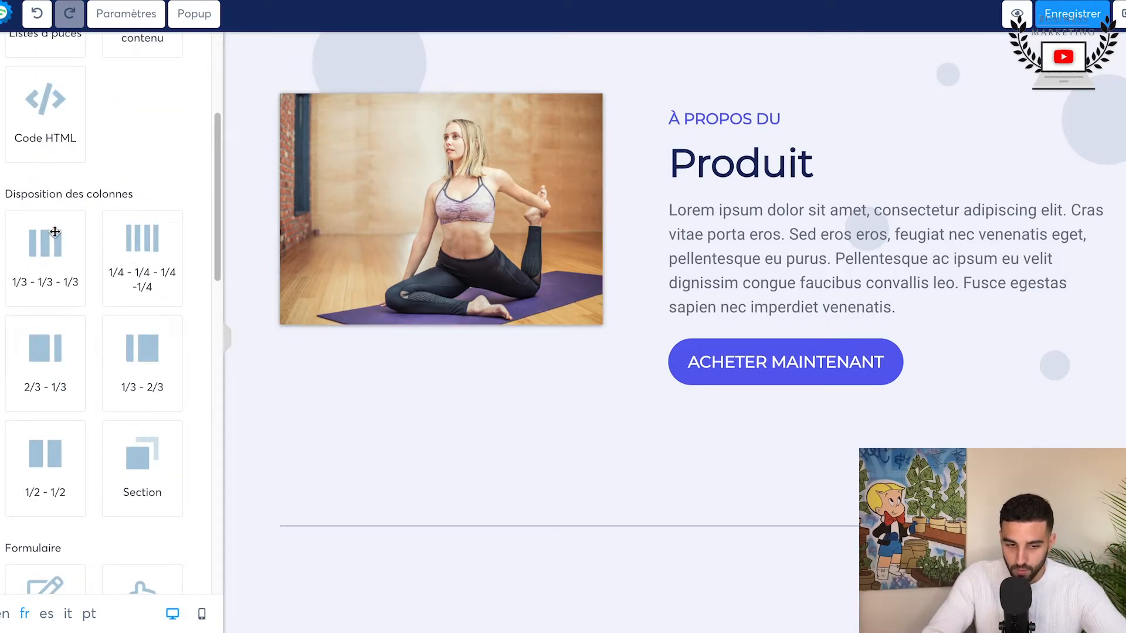
drag(44, 253, 499, 78)
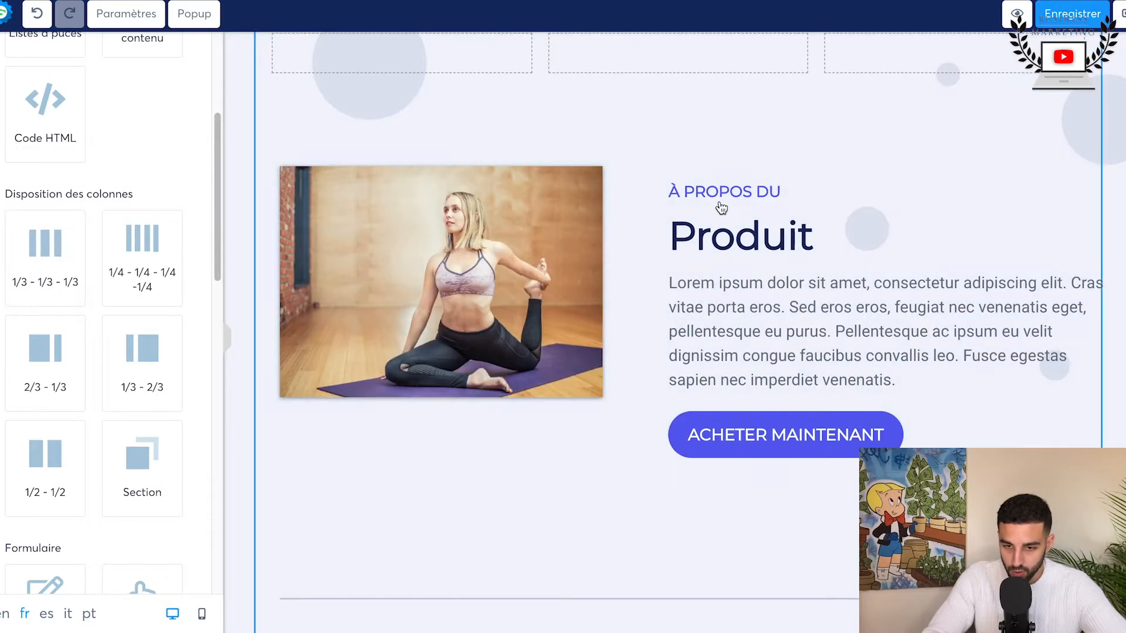
Step: Add an image element to the new row's middle column and fill it with the uploaded jogger-3071964_1920.jpg
scroll(680, 128, up, 2)
scroll(108, 332, down, 5)
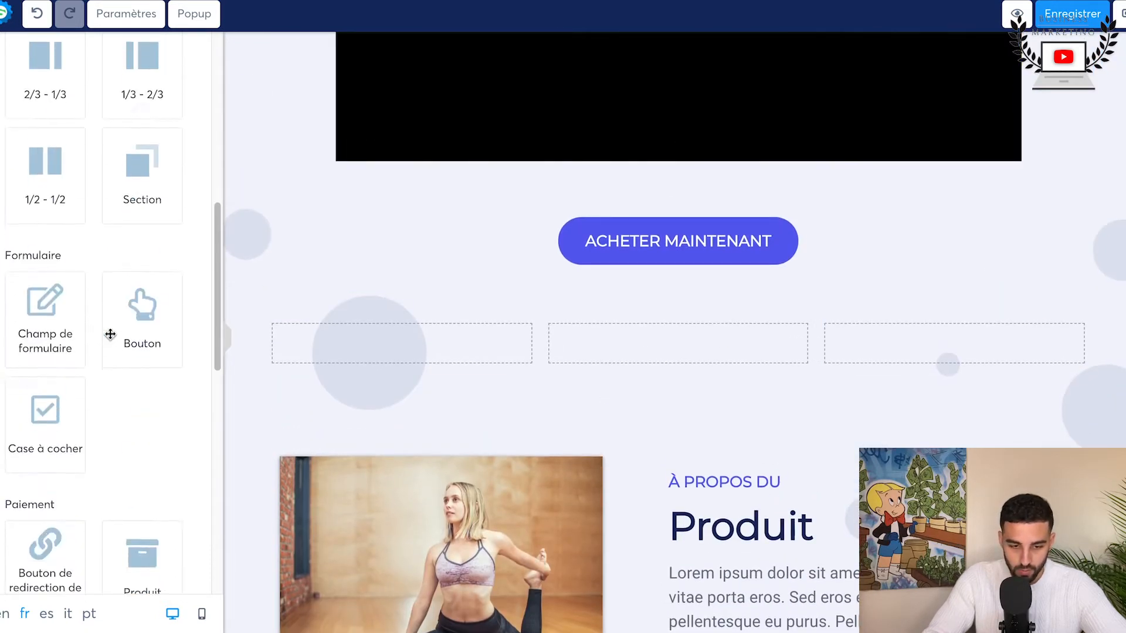
scroll(110, 339, up, 10)
scroll(110, 338, down, 8)
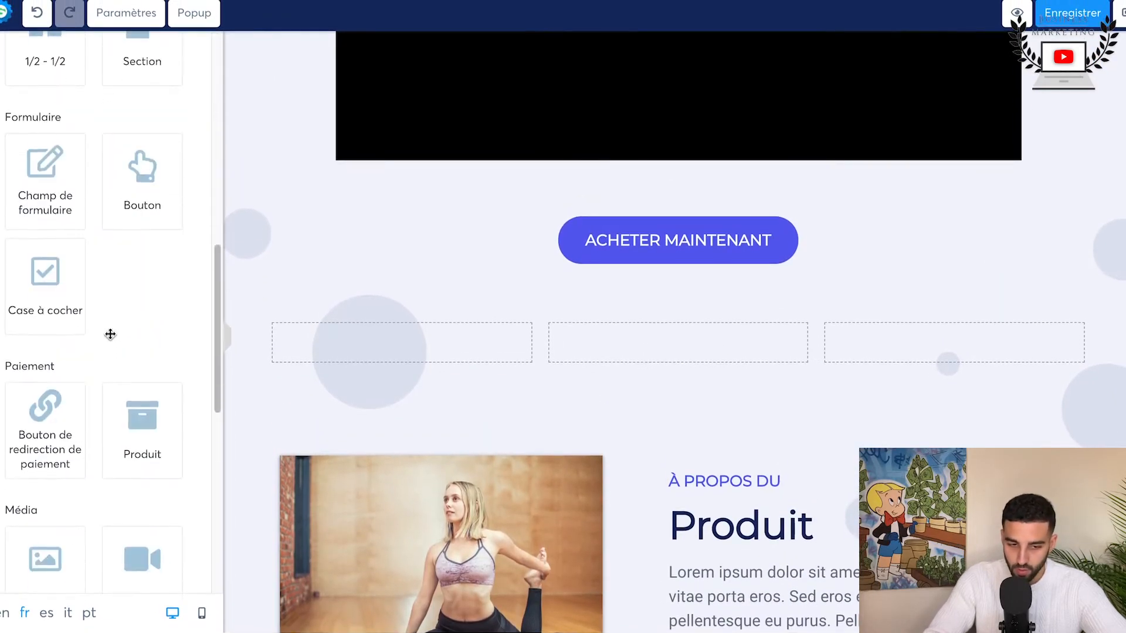
drag(45, 377, 624, 351)
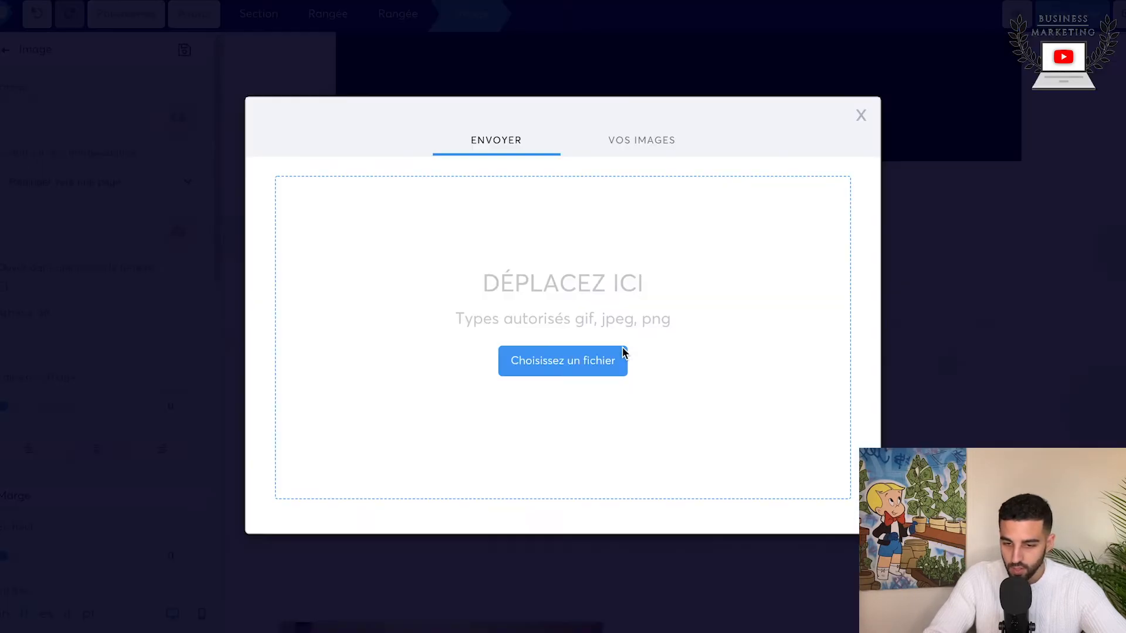
click(620, 154)
click(323, 184)
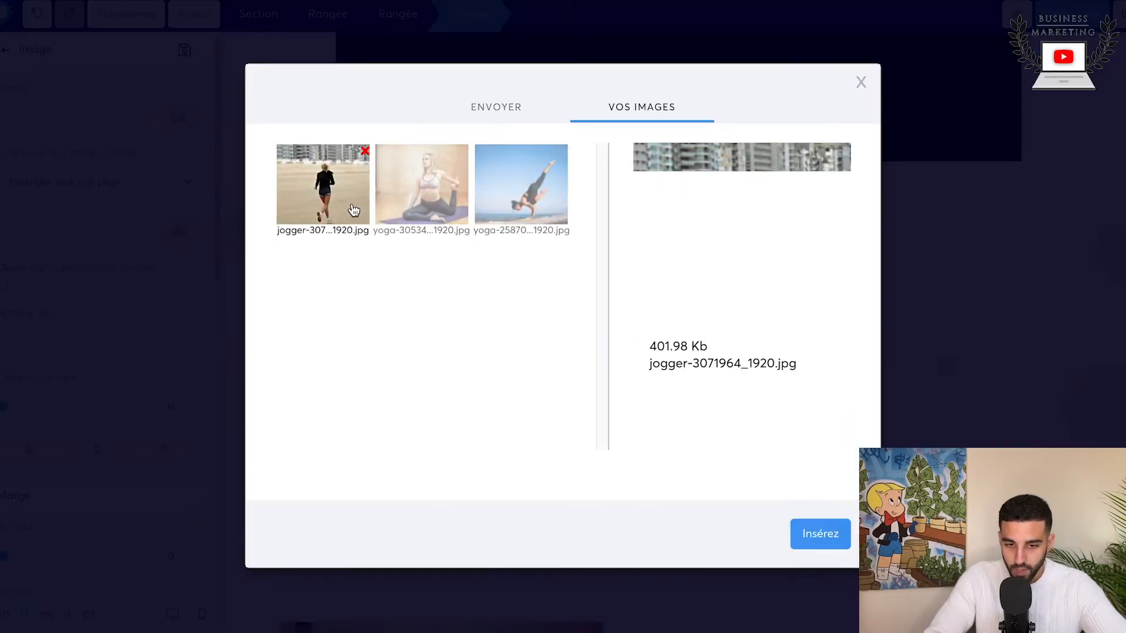
click(820, 546)
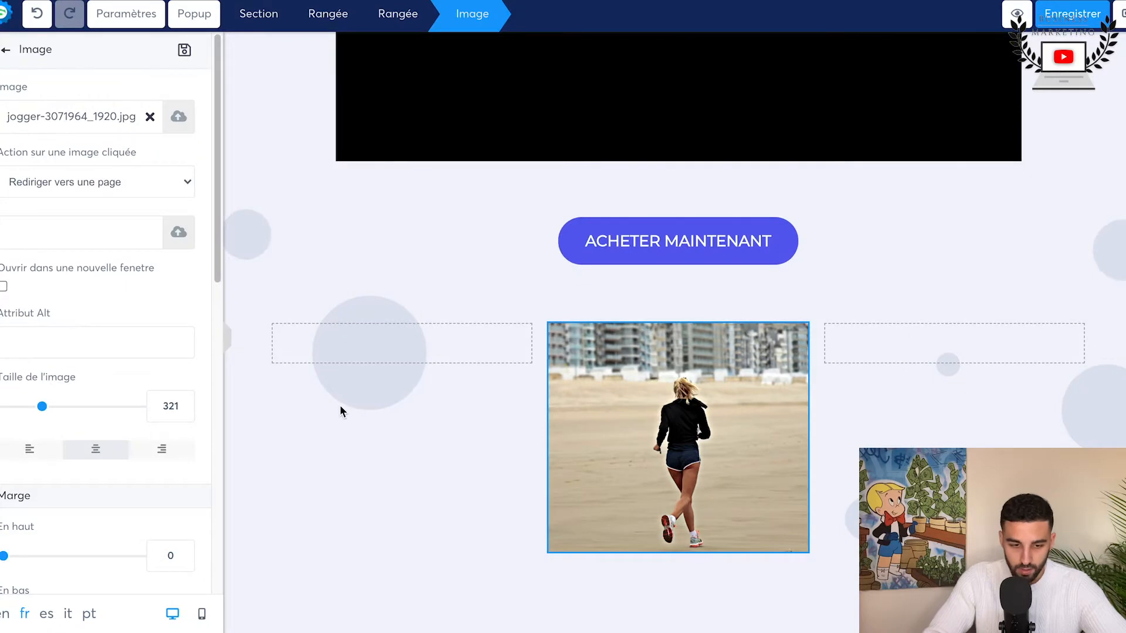
Step: Add text elements to the row's two outer columns, with "Courir vous tiens en forme" as the text before the jogger image
click(309, 232)
drag(33, 165, 437, 357)
drag(55, 186, 867, 360)
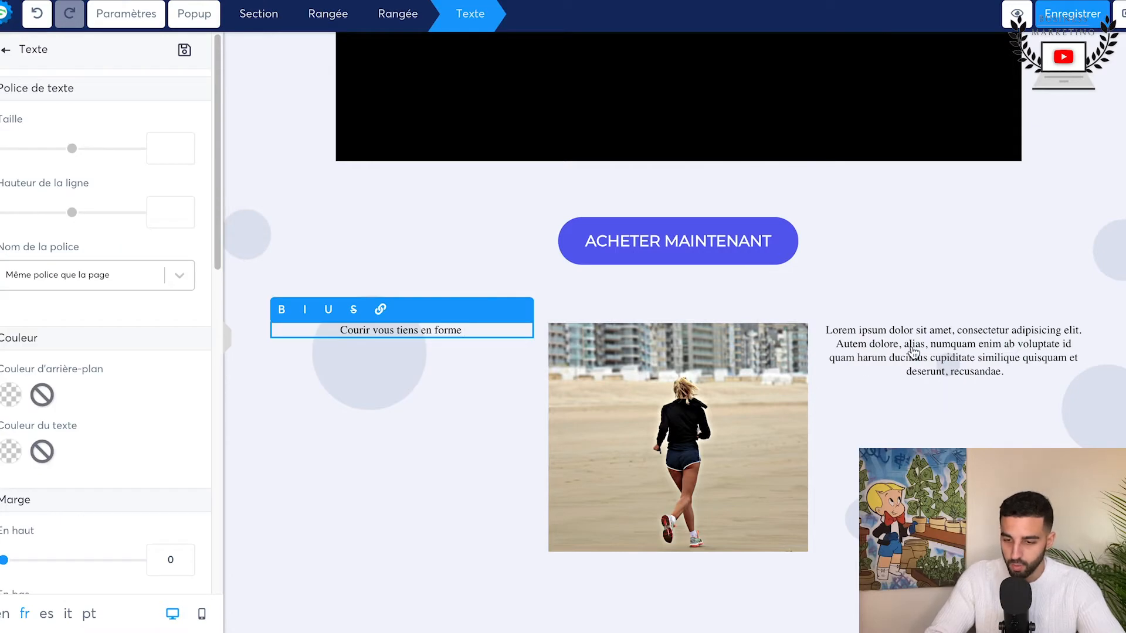
click(914, 352)
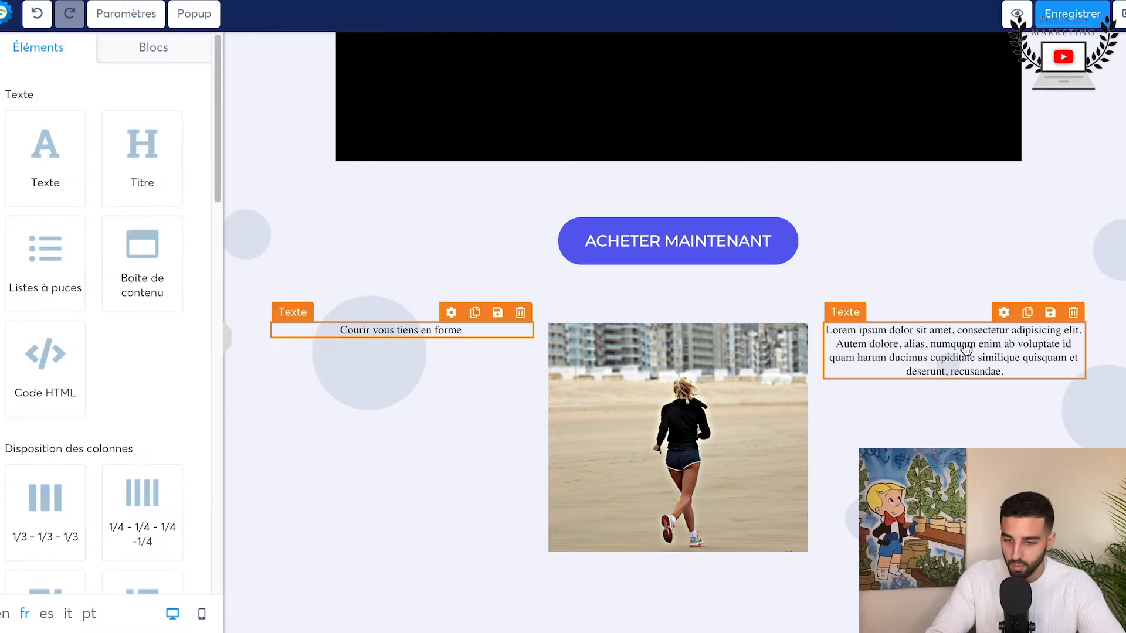
click(955, 275)
scroll(955, 314, up, 5)
scroll(946, 413, down, 6)
click(946, 451)
scroll(779, 417, down, 1)
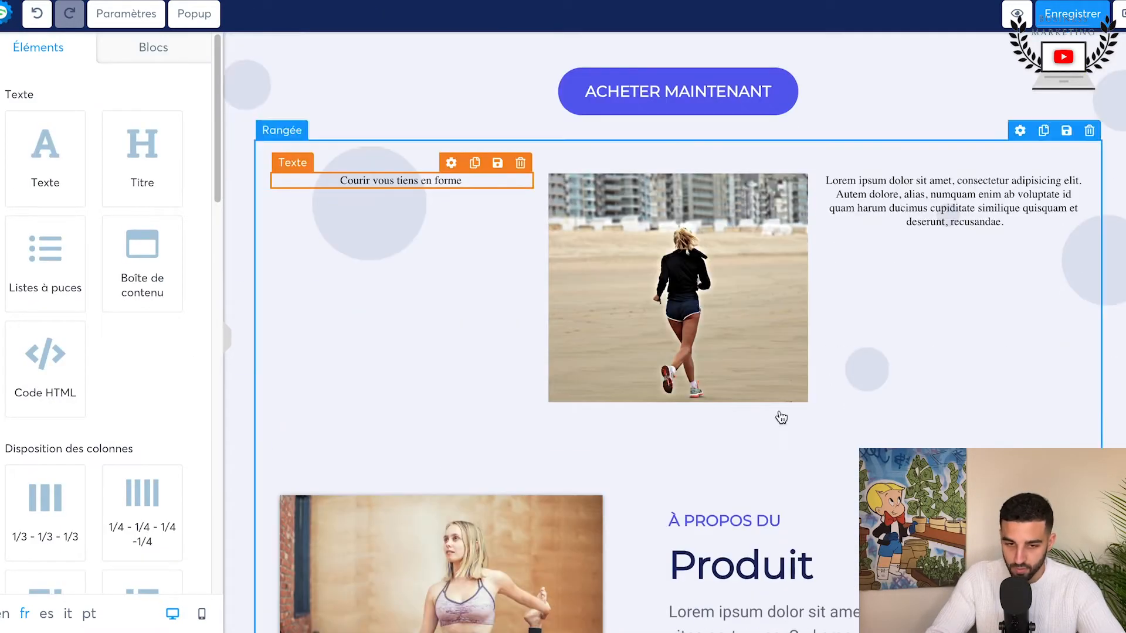
Step: Enlarge the "Courir vous tiens en forme" text and set the Lorem ipsum text's font size to 27
click(346, 182)
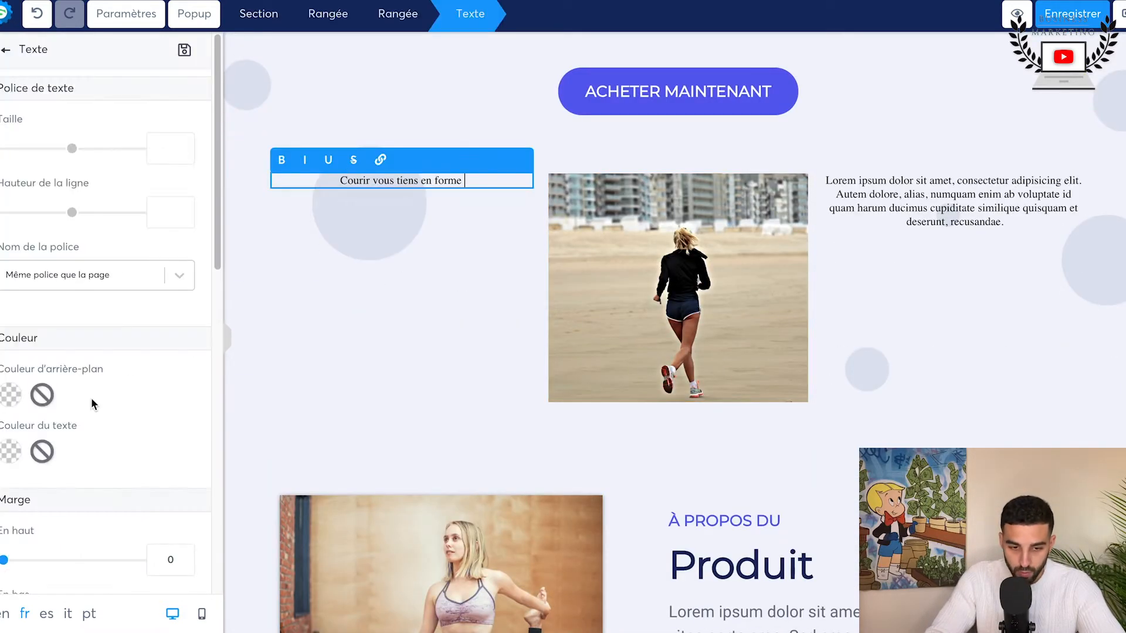
scroll(90, 397, down, 2)
scroll(90, 398, up, 2)
drag(72, 149, 32, 154)
click(878, 201)
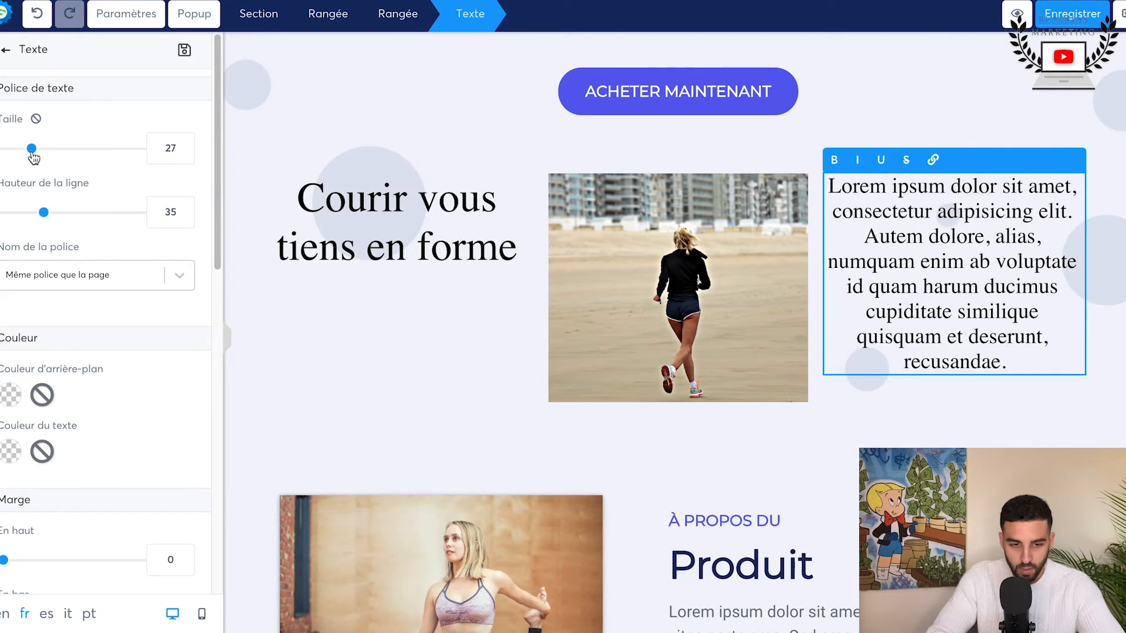
Step: Set the top padding of the Lorem ipsum text beside the jogger image to 19
scroll(57, 362, down, 3)
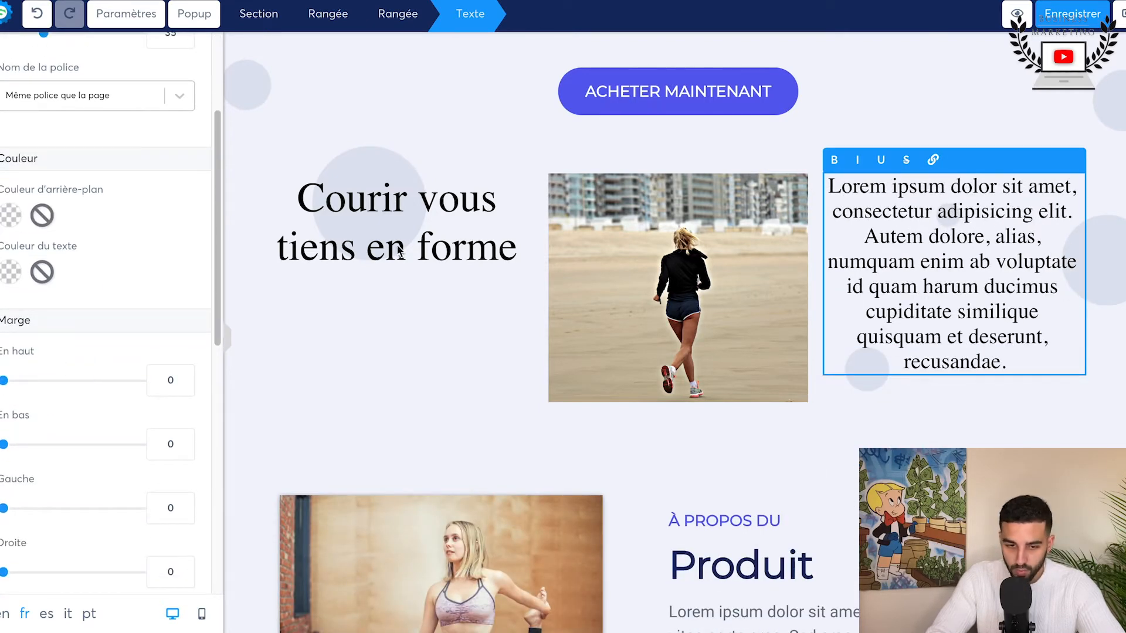
scroll(97, 450, down, 6)
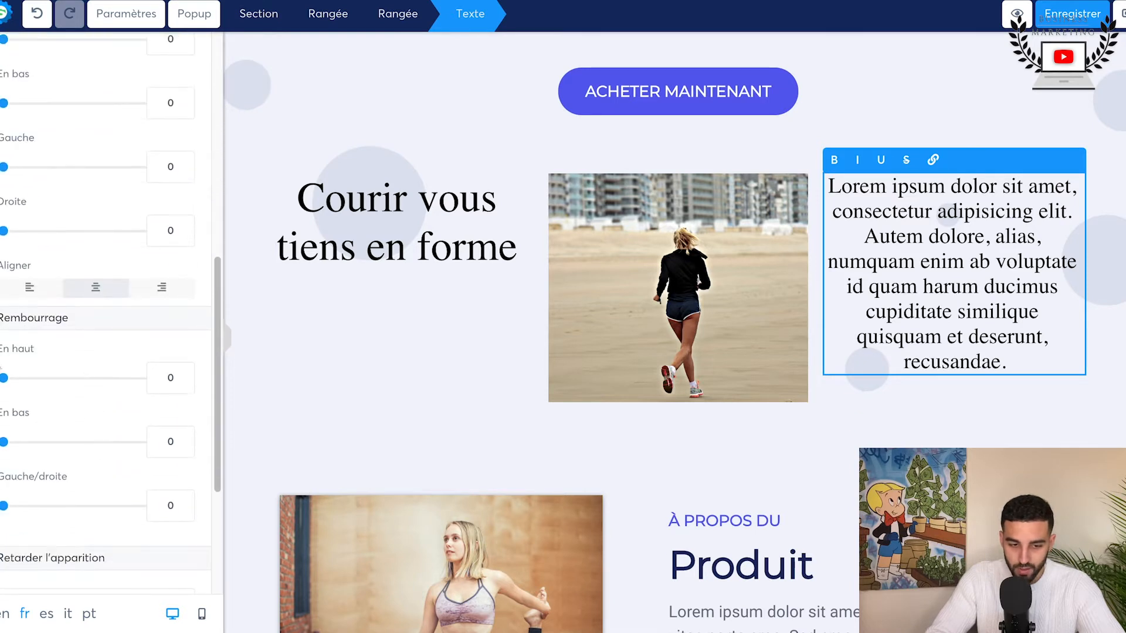
drag(4, 379, 31, 383)
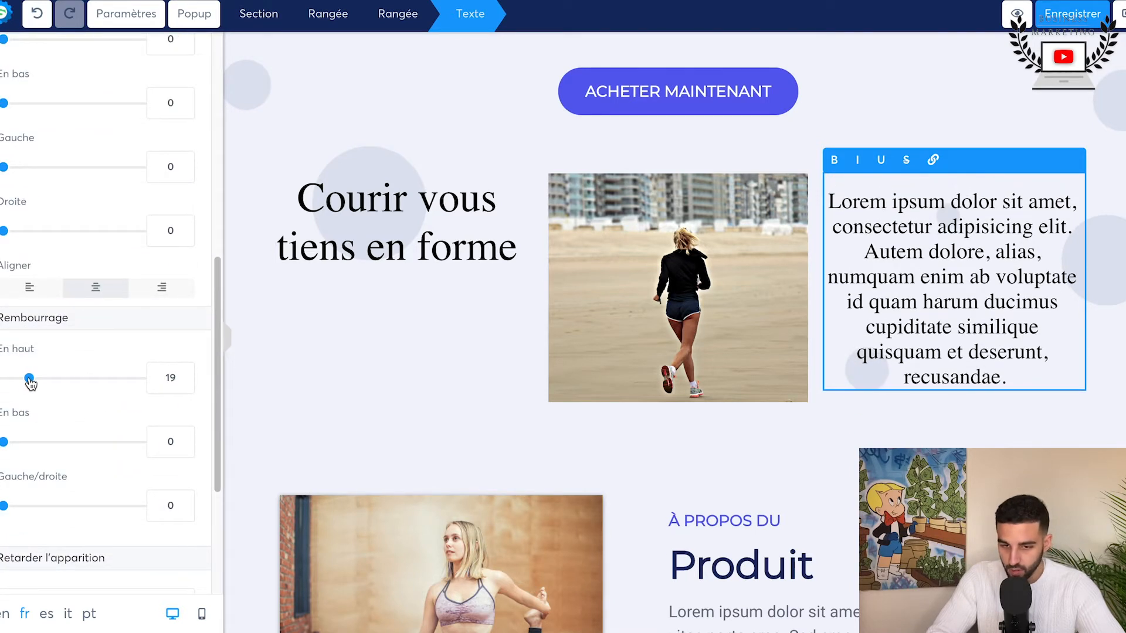
scroll(86, 349, up, 3)
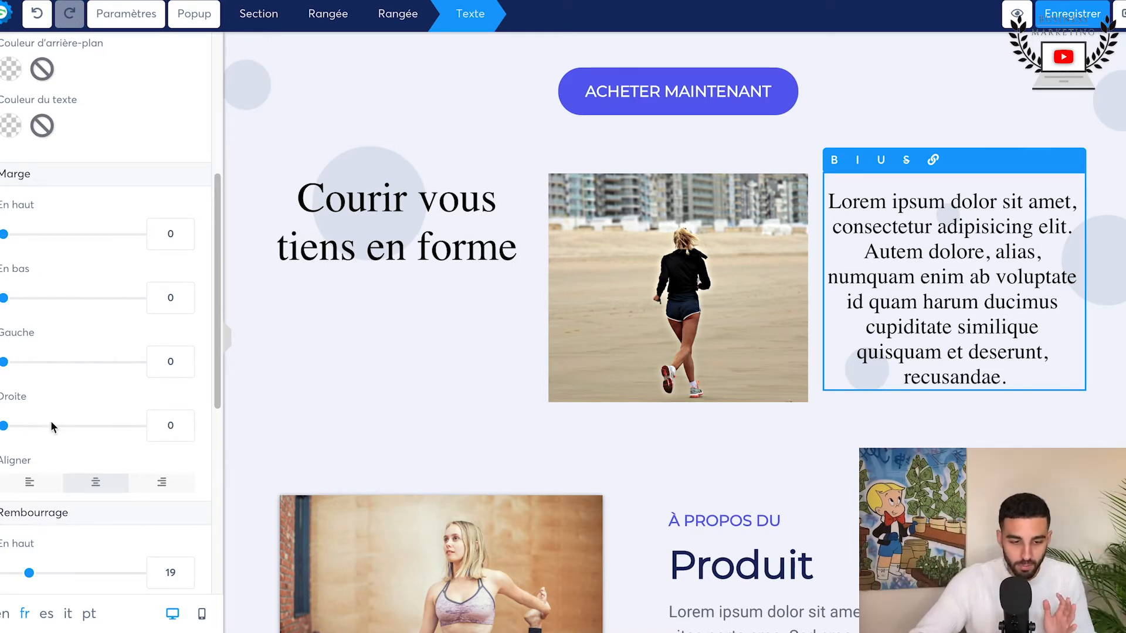
scroll(55, 452, down, 3)
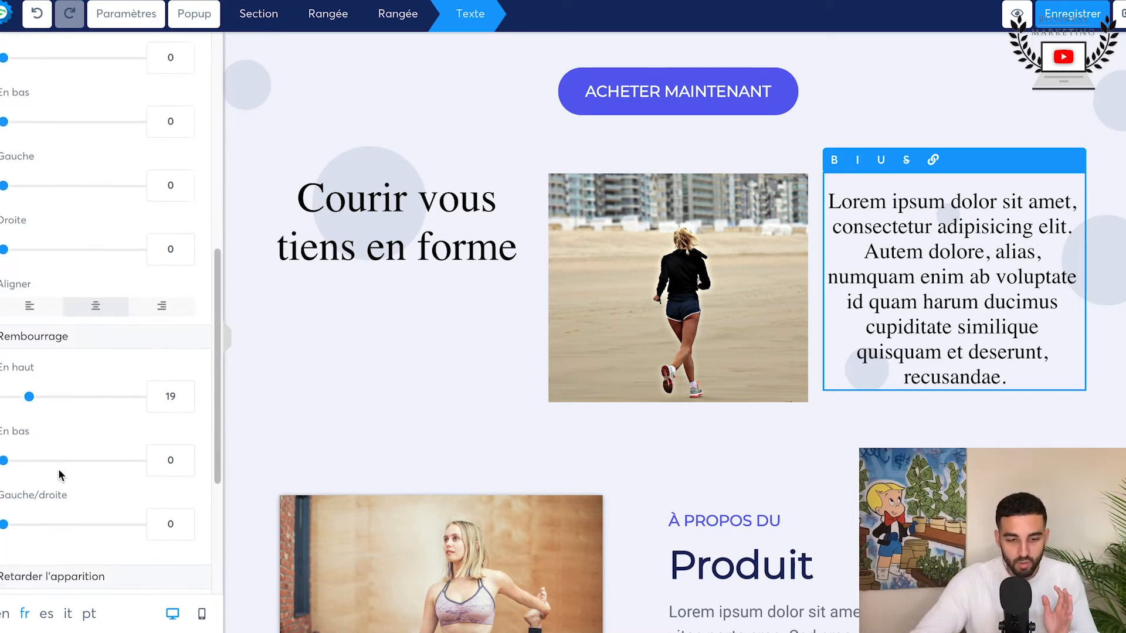
Step: Check the page's sections in the mobile version and return to the desktop version
click(202, 614)
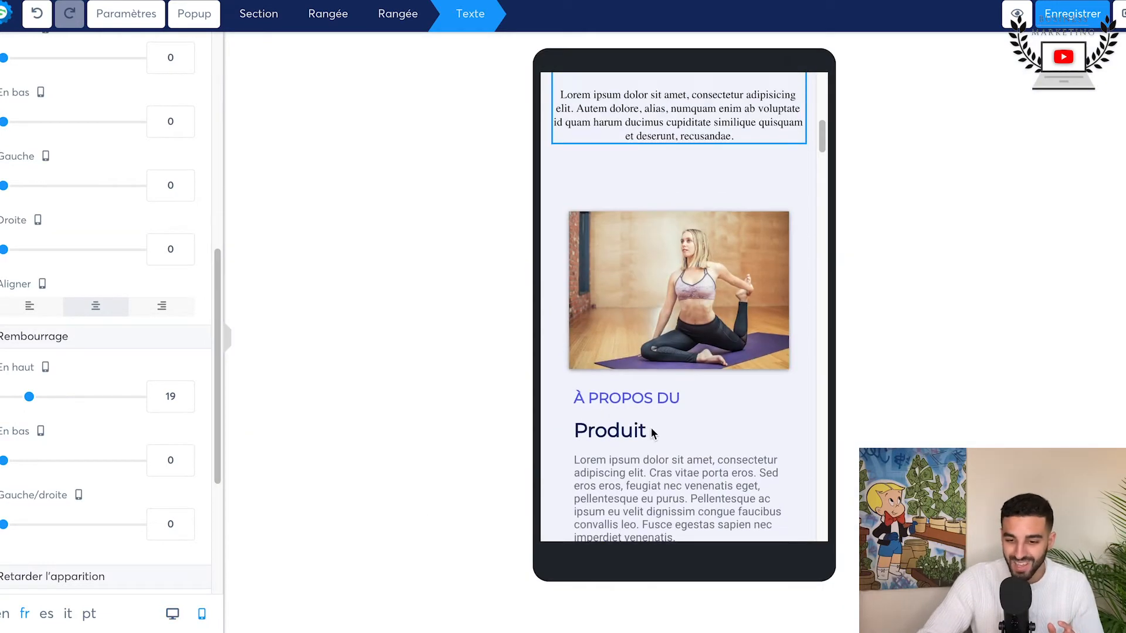
scroll(652, 432, down, 15)
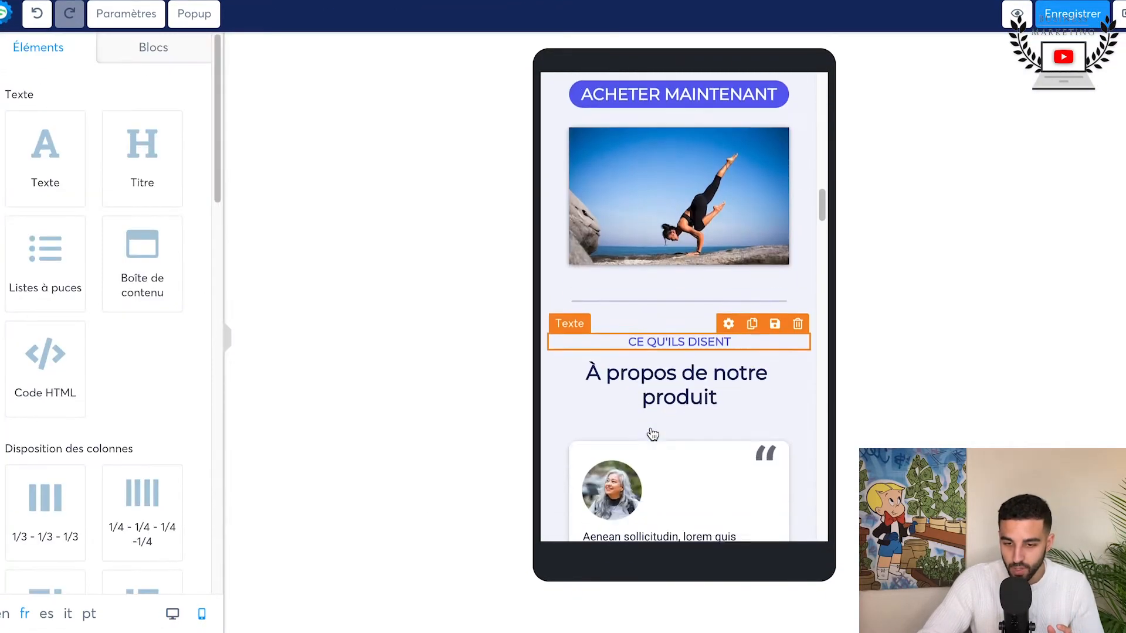
scroll(652, 433, up, 15)
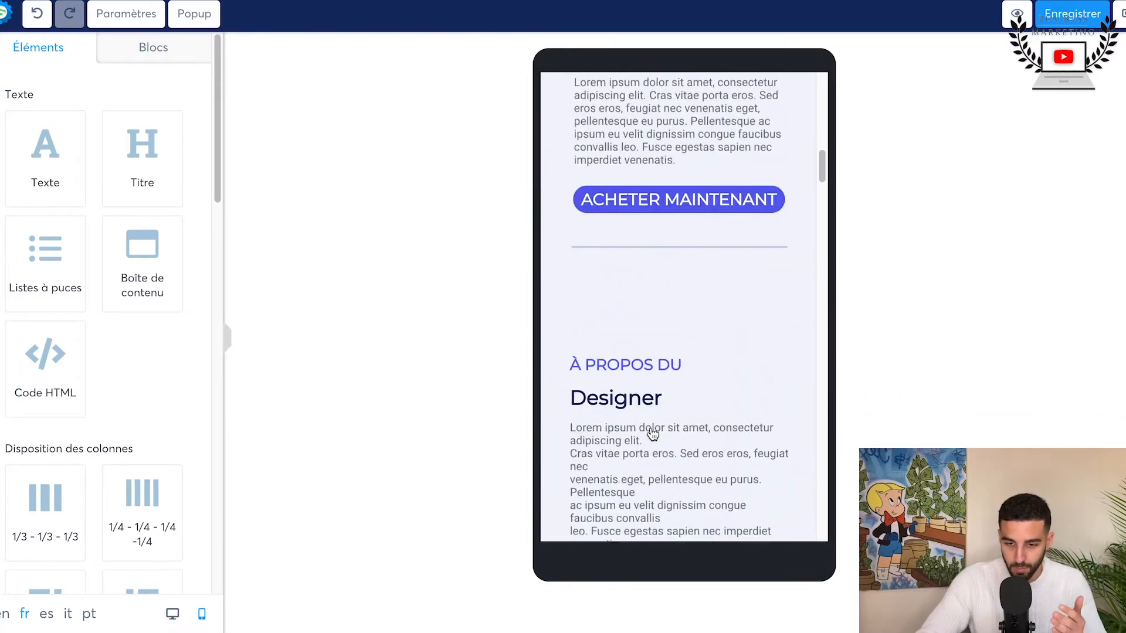
scroll(652, 433, down, 5)
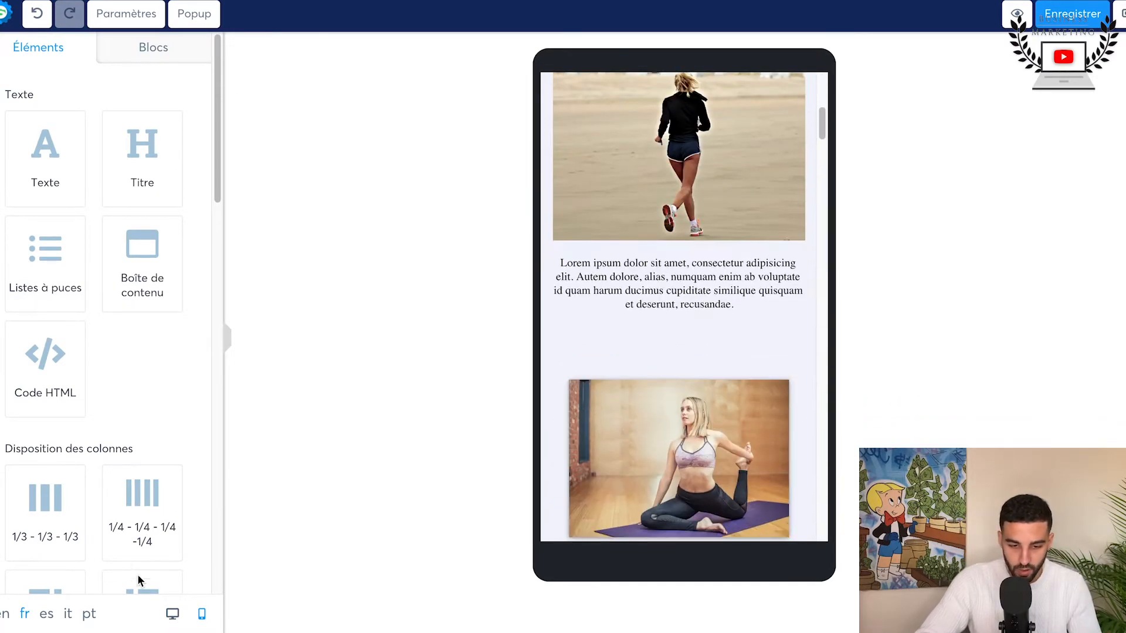
click(172, 615)
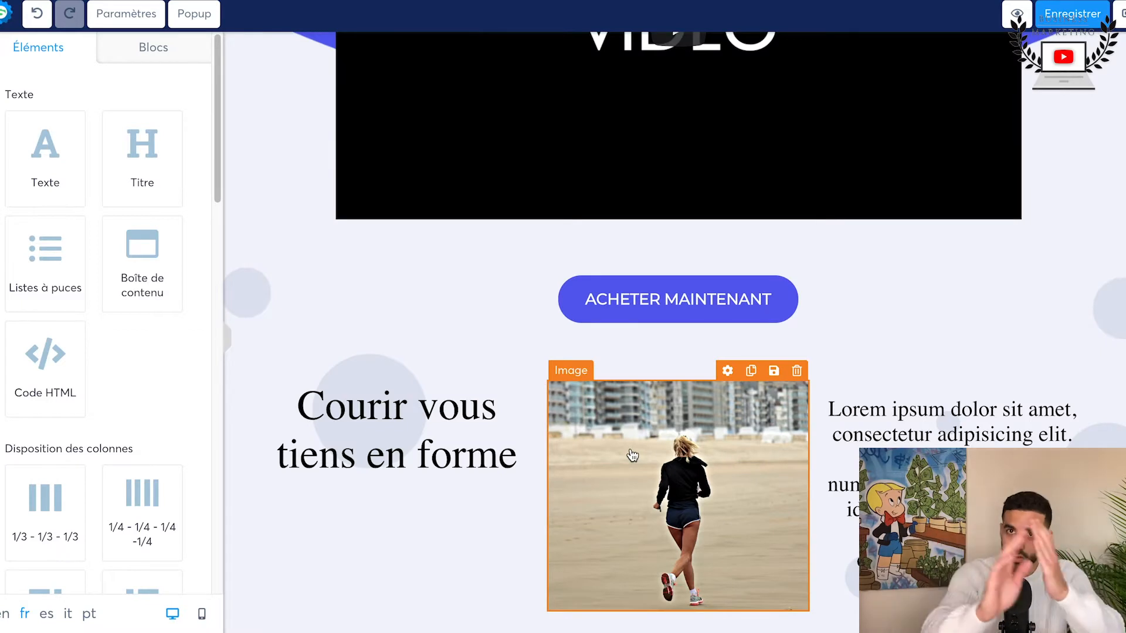
Step: Set the top padding of the "Courir vous tiens en forme" text to 52
click(361, 424)
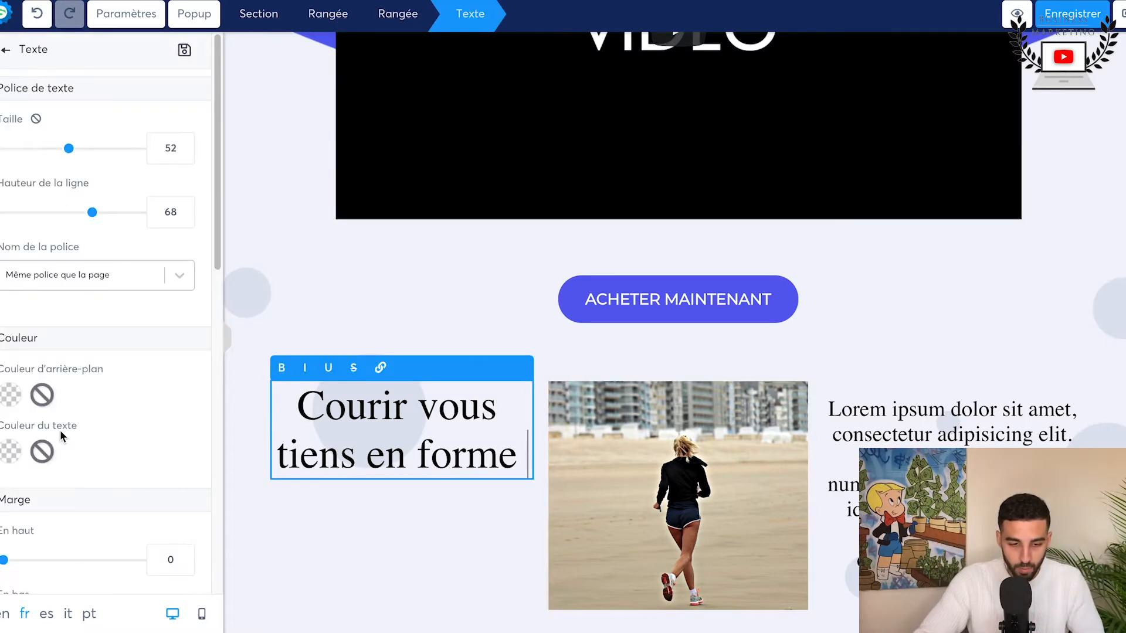
scroll(59, 434, down, 10)
drag(8, 412, 77, 413)
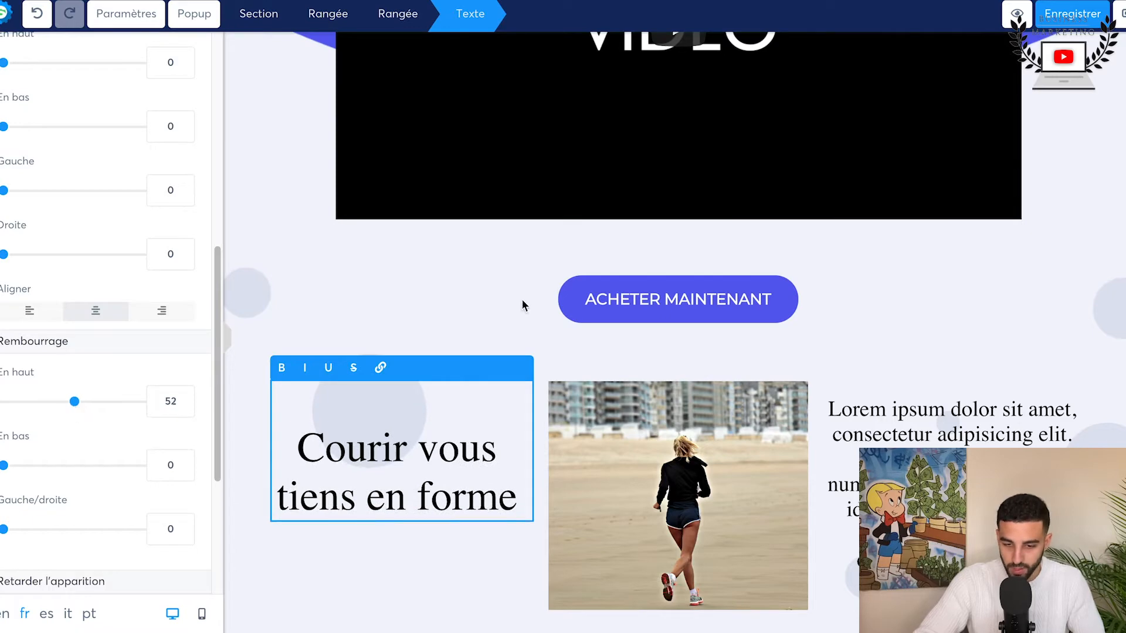
click(523, 304)
Step: Review the page's sections from the fitness title and video through the product, designer and testimonial blocks
scroll(522, 304, down, 4)
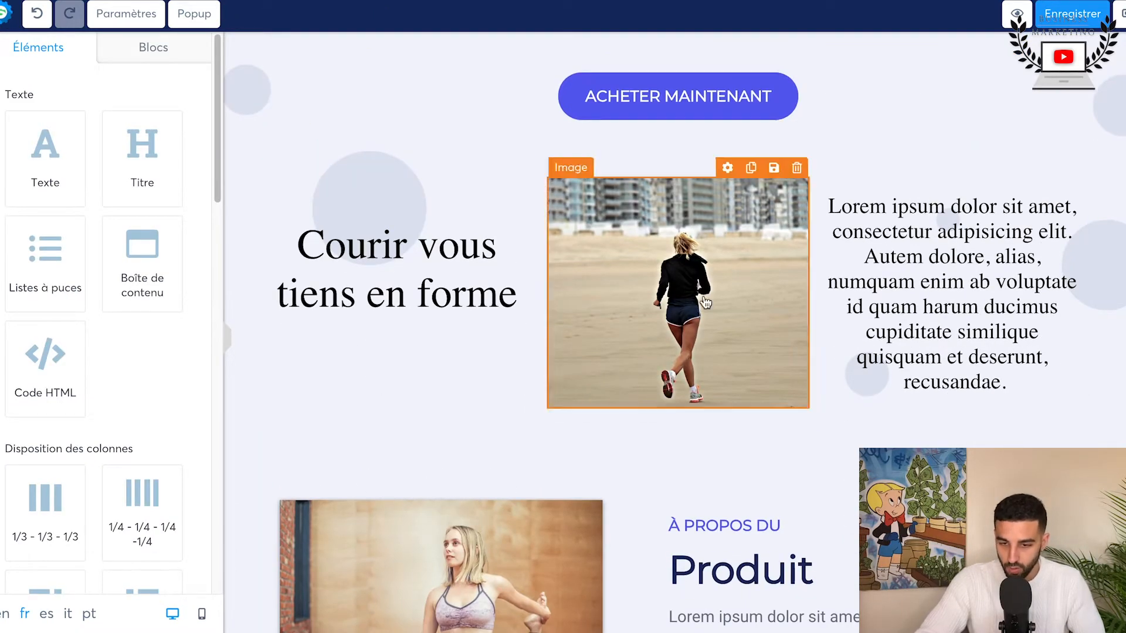
scroll(837, 308, down, 1)
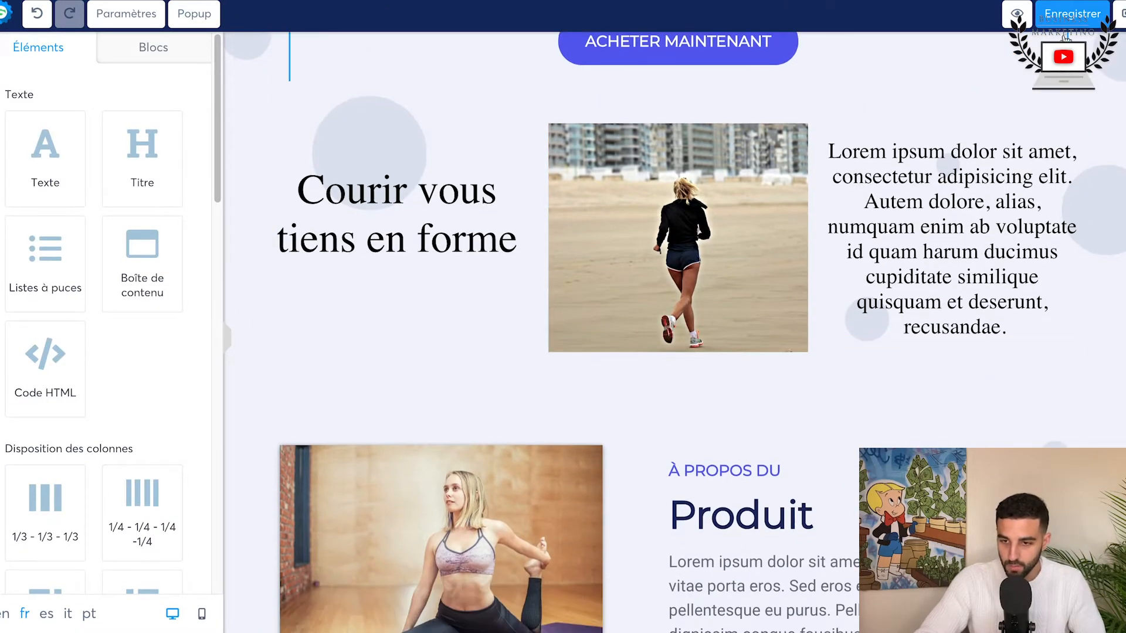
scroll(683, 364, down, 20)
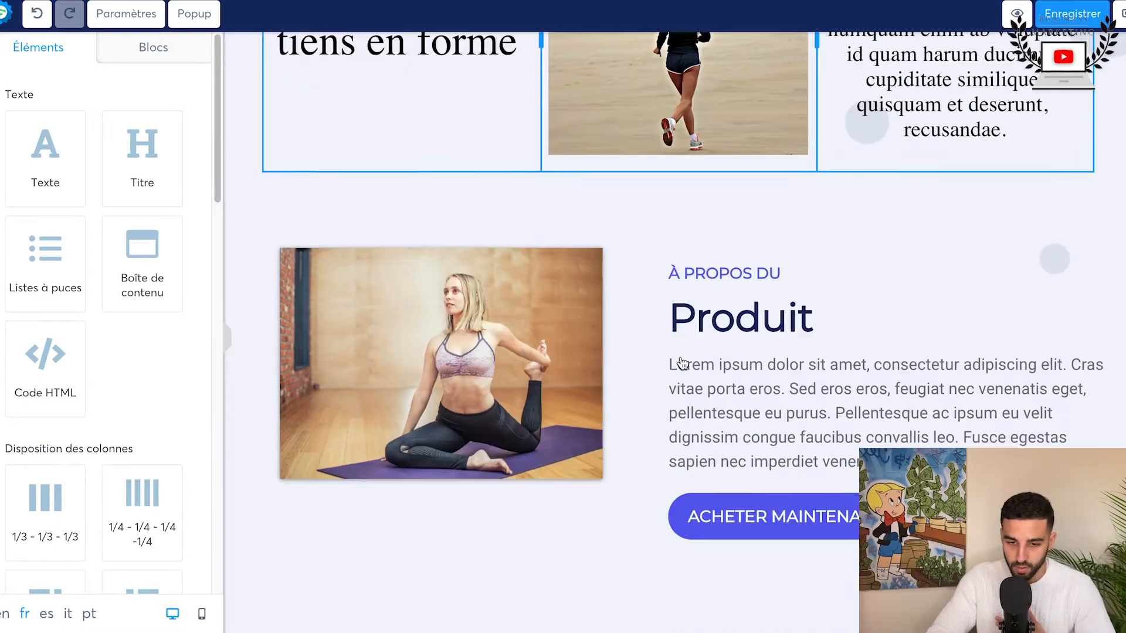
scroll(683, 364, down, 7)
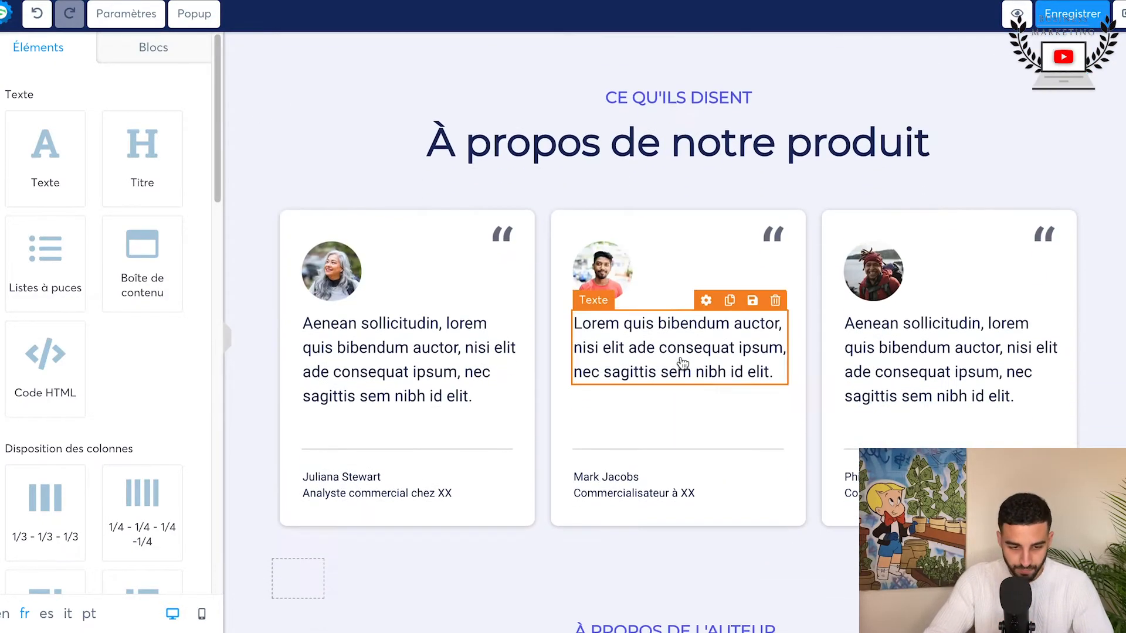
scroll(609, 414, up, 20)
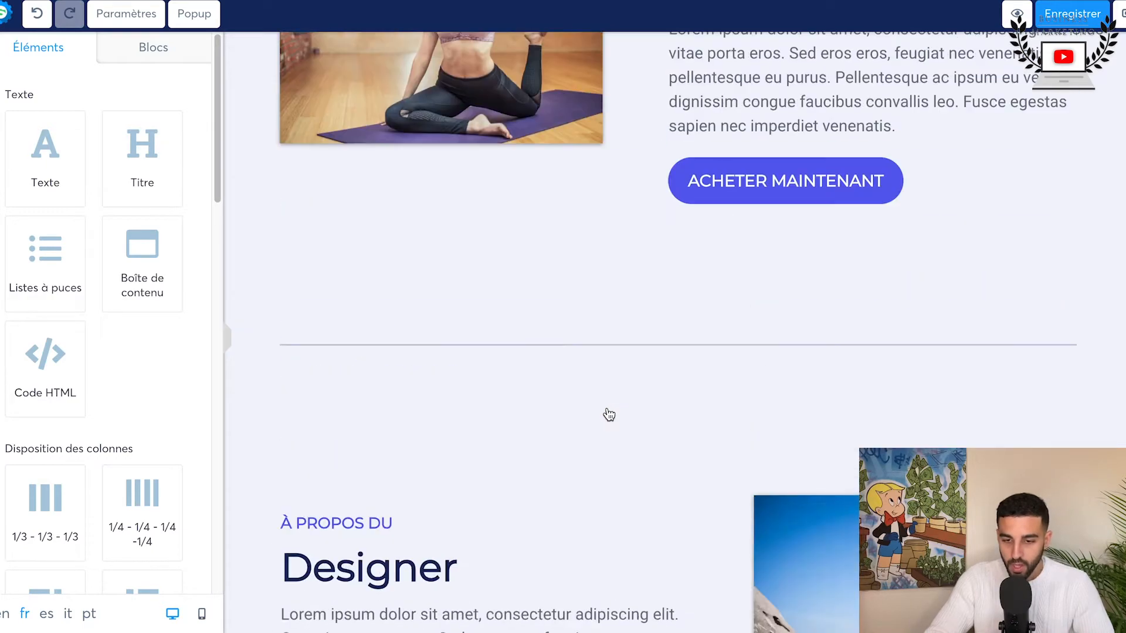
scroll(570, 287, down, 4)
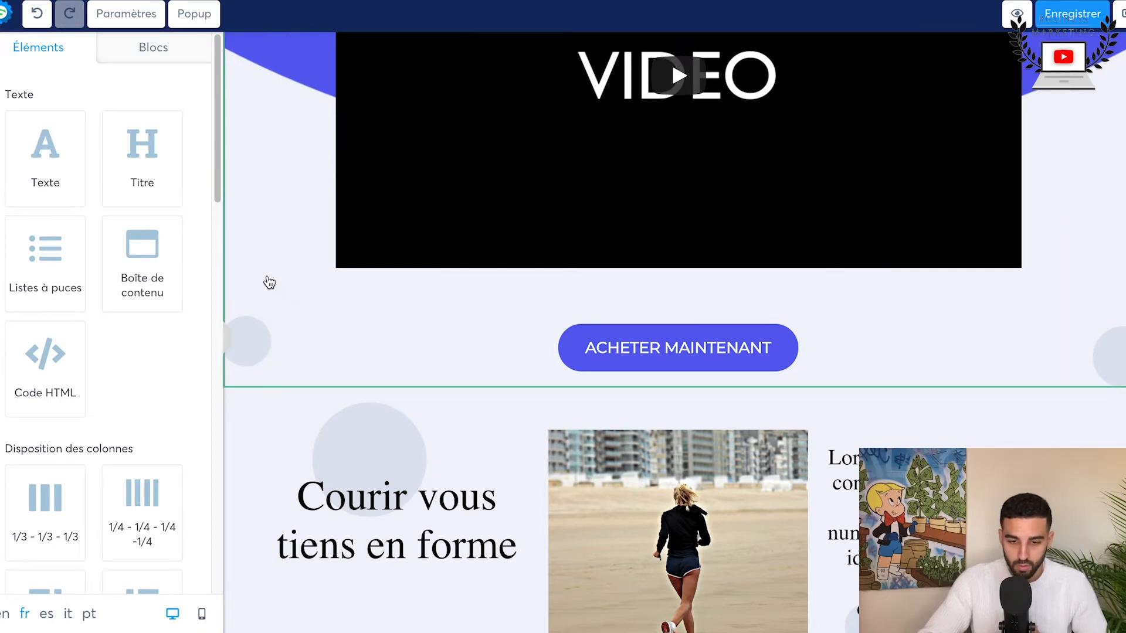
scroll(269, 283, down, 2)
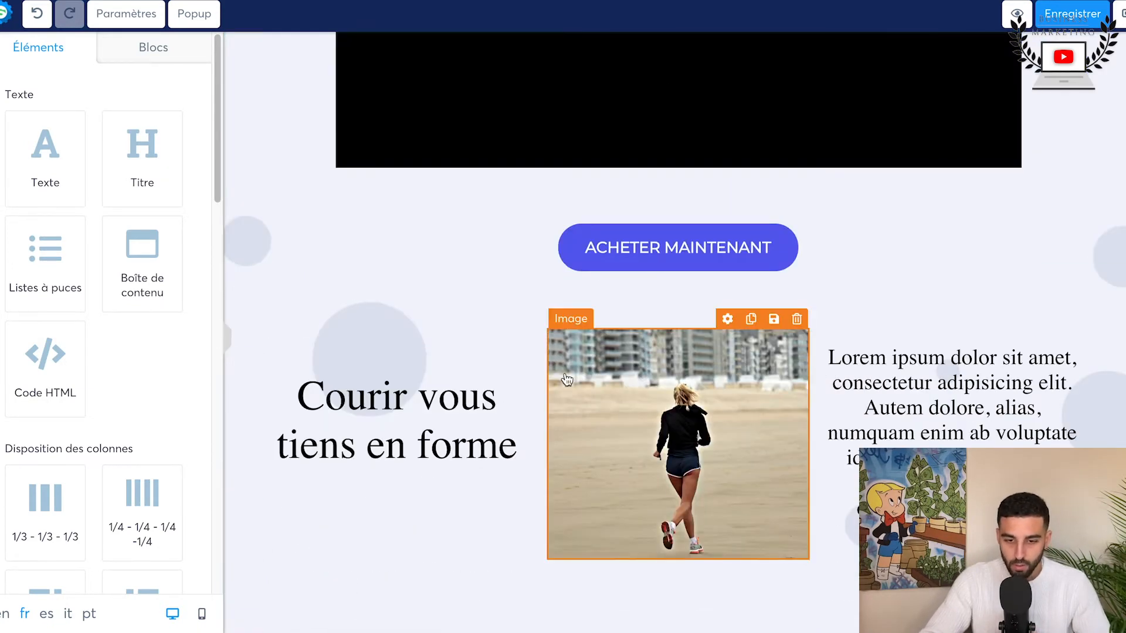
scroll(566, 380, up, 9)
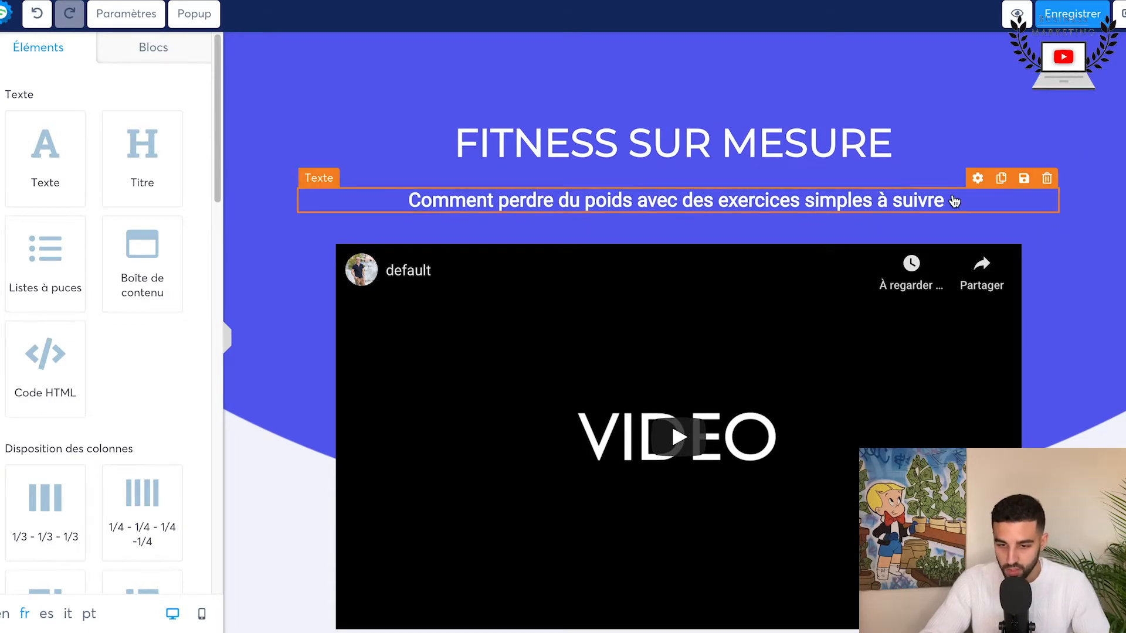
scroll(876, 425, down, 10)
scroll(876, 425, down, 10)
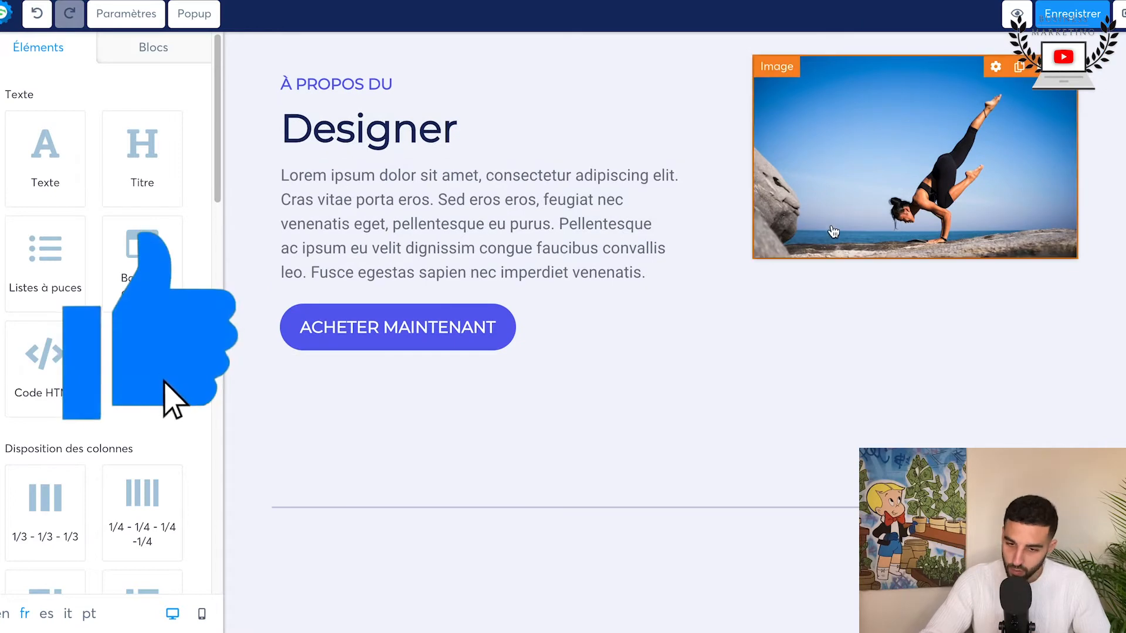
scroll(408, 317, down, 7)
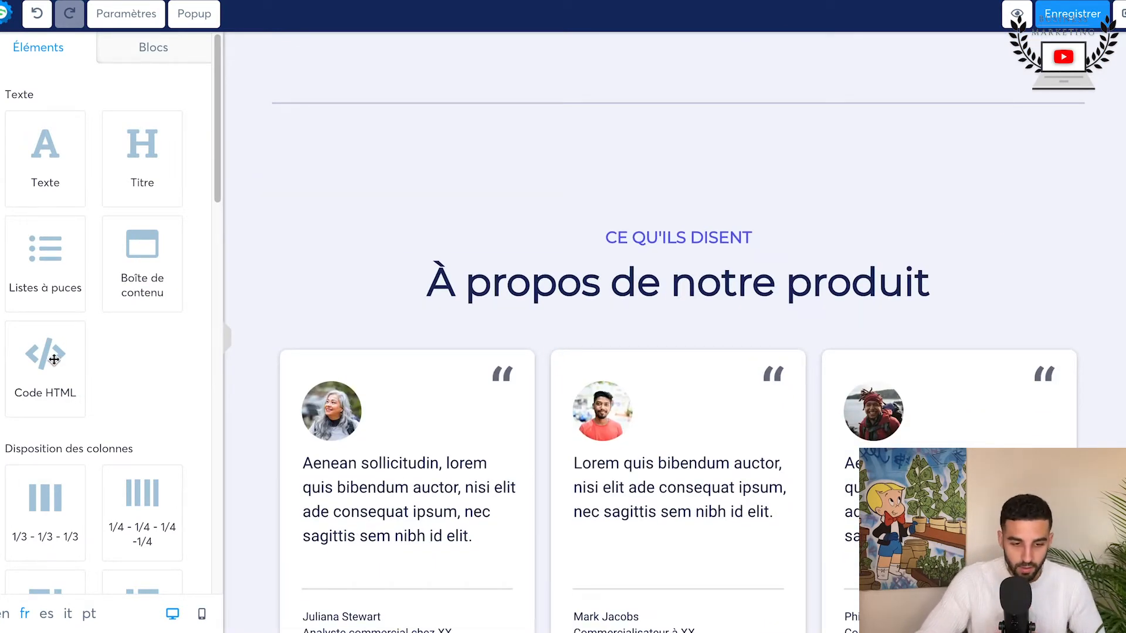
Step: Add a payment redirection button below the author description, above the Tarifs section, and open its settings
scroll(38, 367, down, 7)
scroll(472, 461, down, 11)
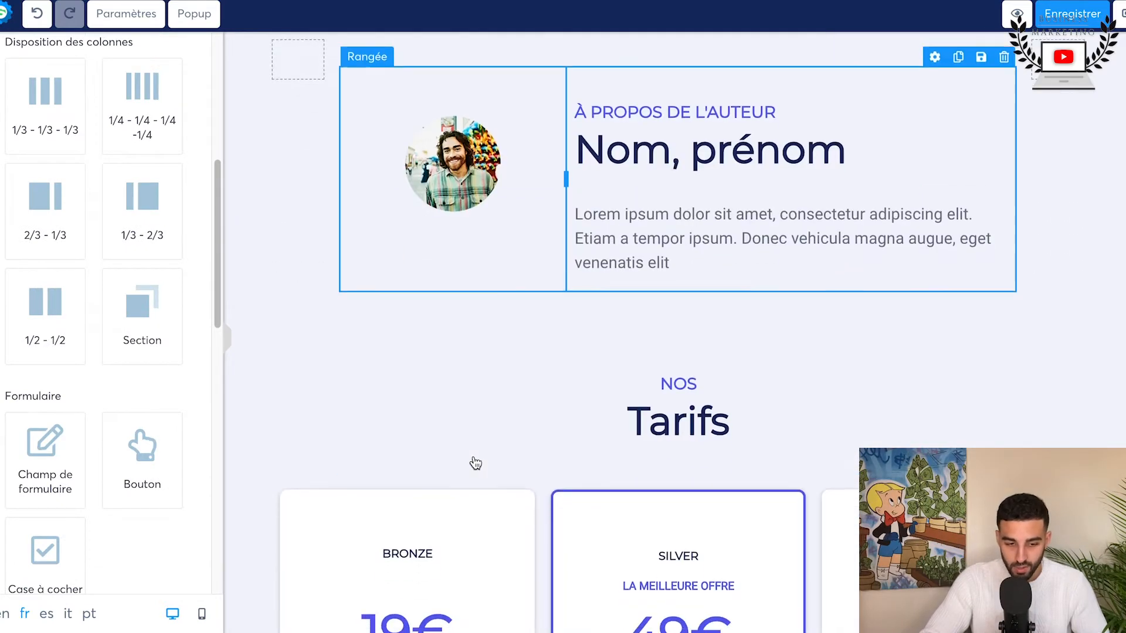
scroll(475, 464, down, 4)
scroll(118, 452, down, 7)
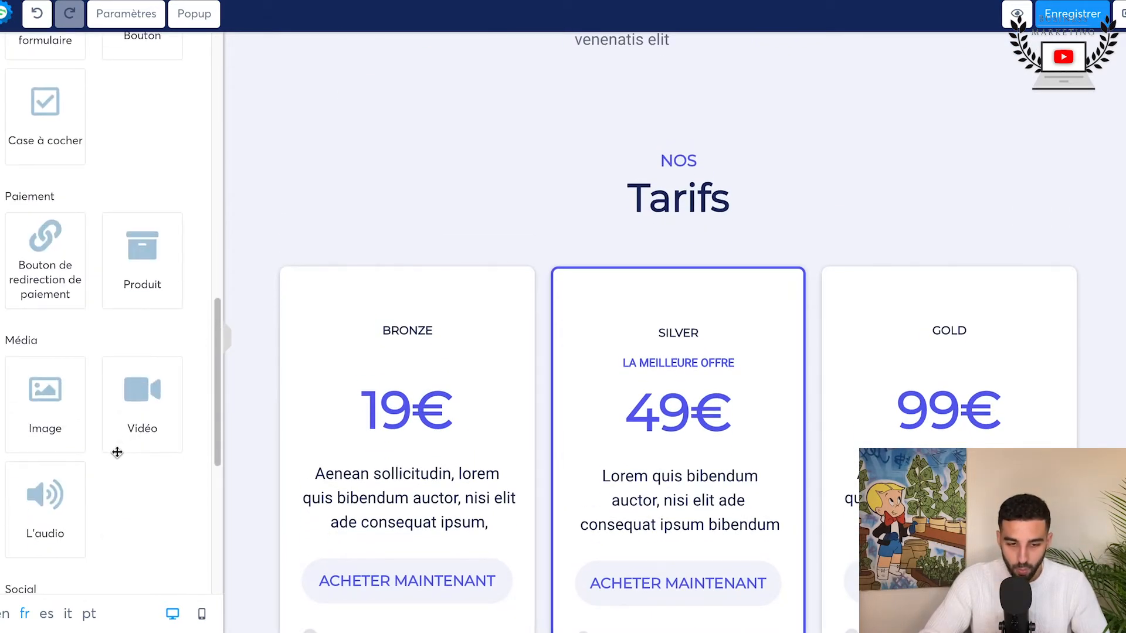
drag(50, 242, 612, 64)
click(711, 109)
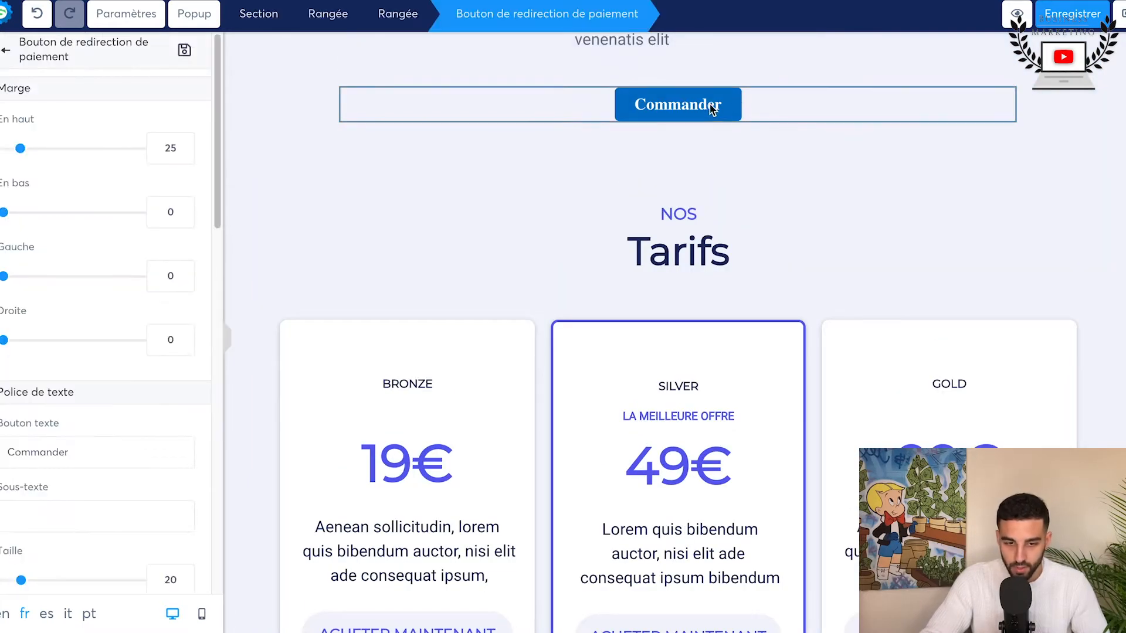
Step: Change the payment redirection button's text to "J'en profite maintenant !"
scroll(35, 308, down, 3)
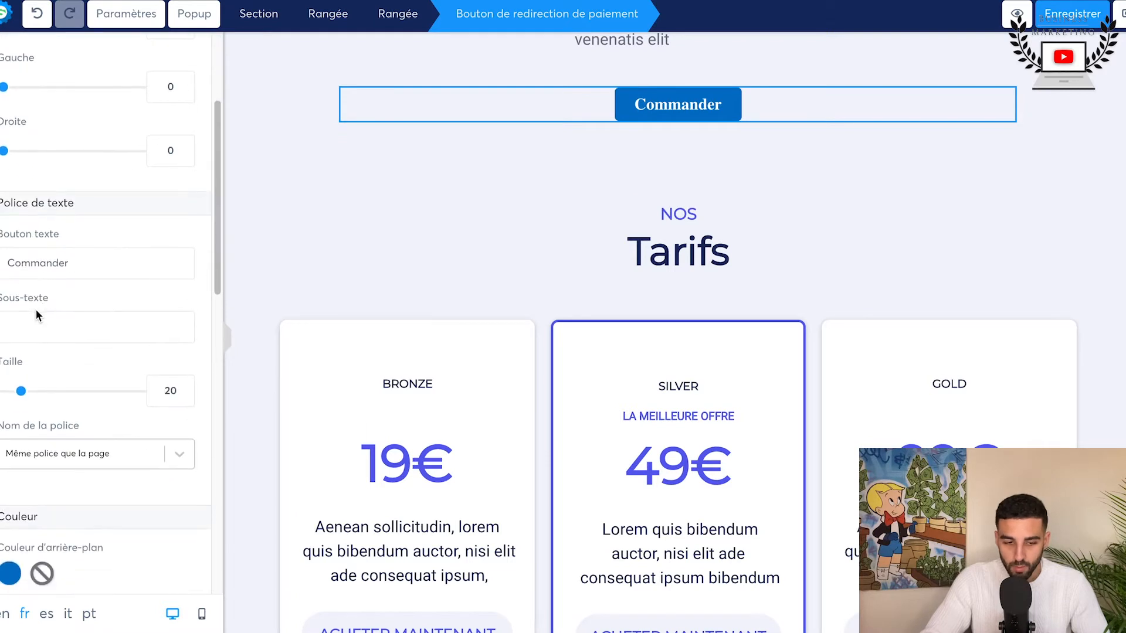
double_click(93, 258)
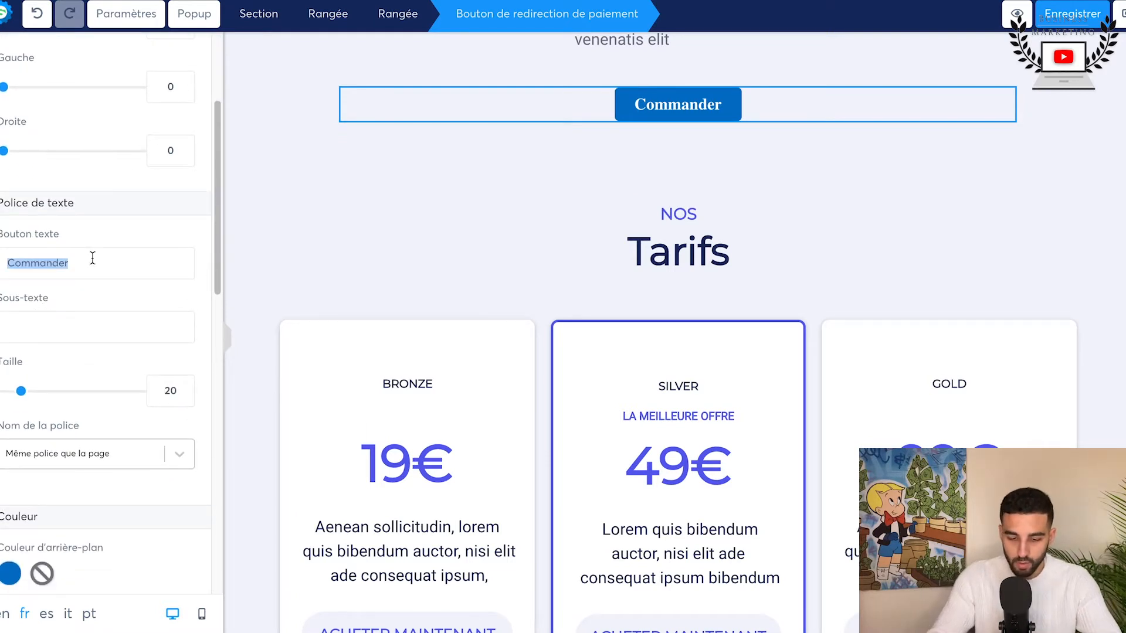
text(J'en profite)
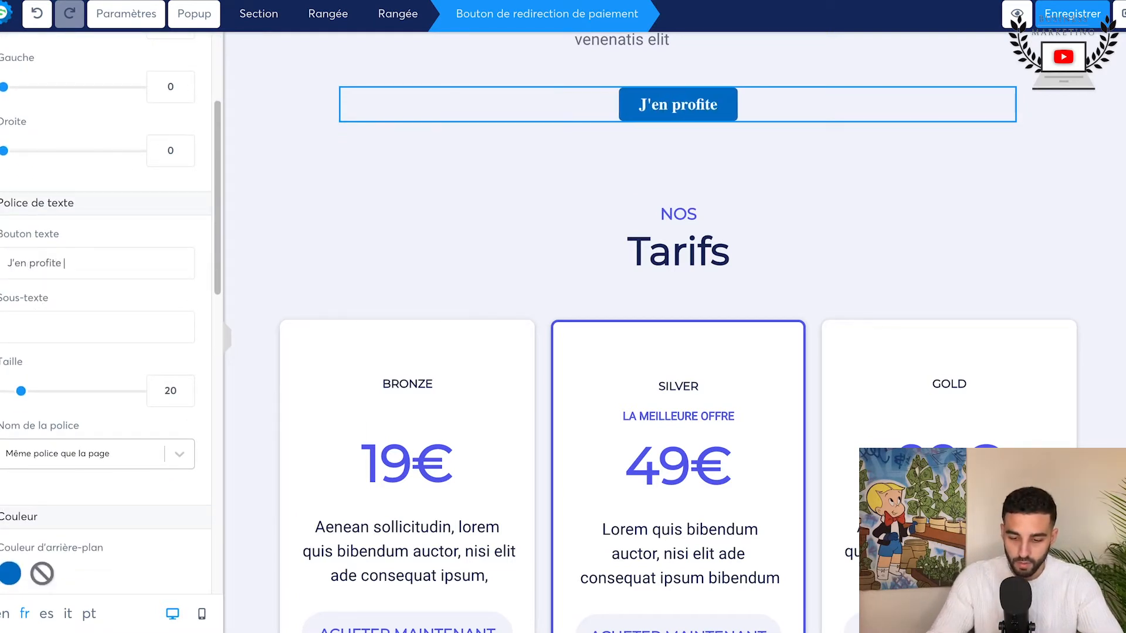
text( maintenant !)
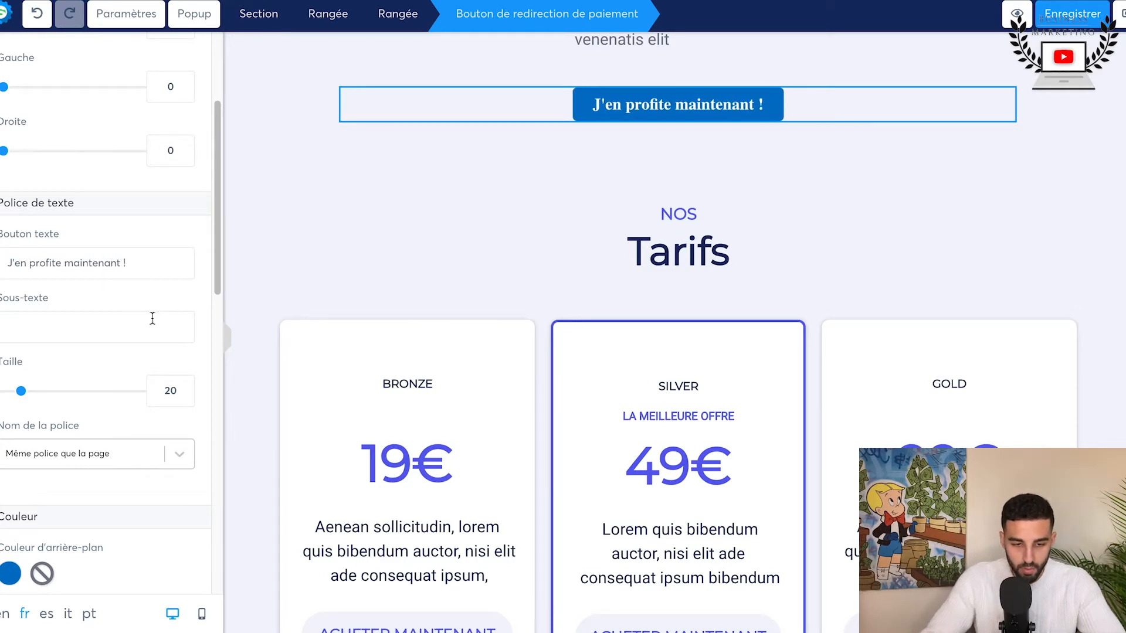
Step: Set the payment button's font category to Polices Web Safe
scroll(153, 317, down, 2)
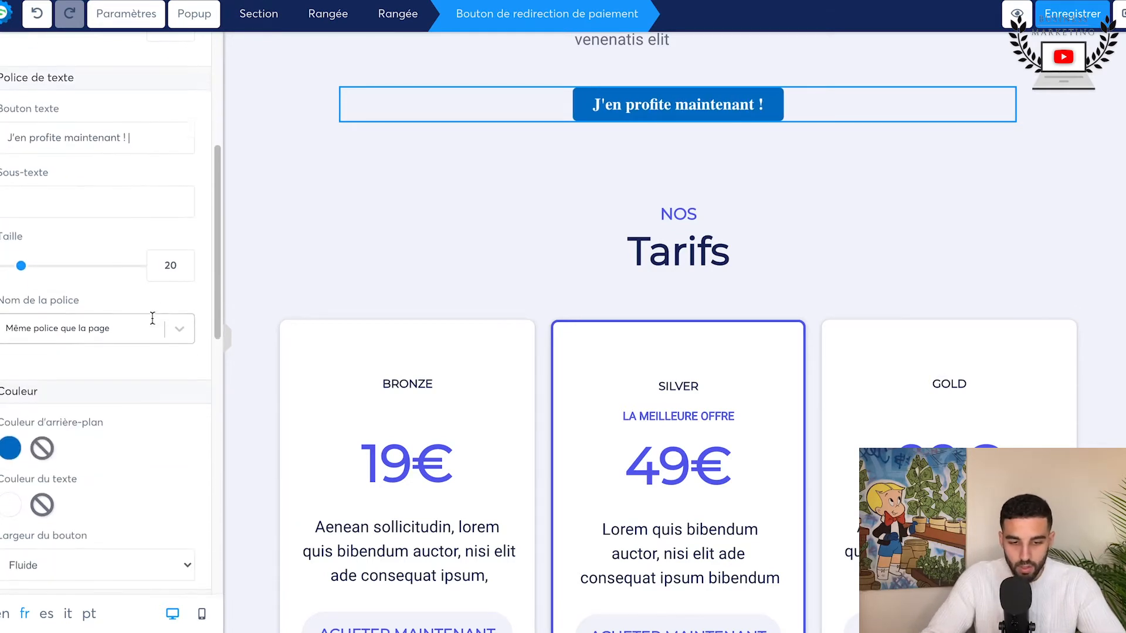
click(80, 332)
click(48, 389)
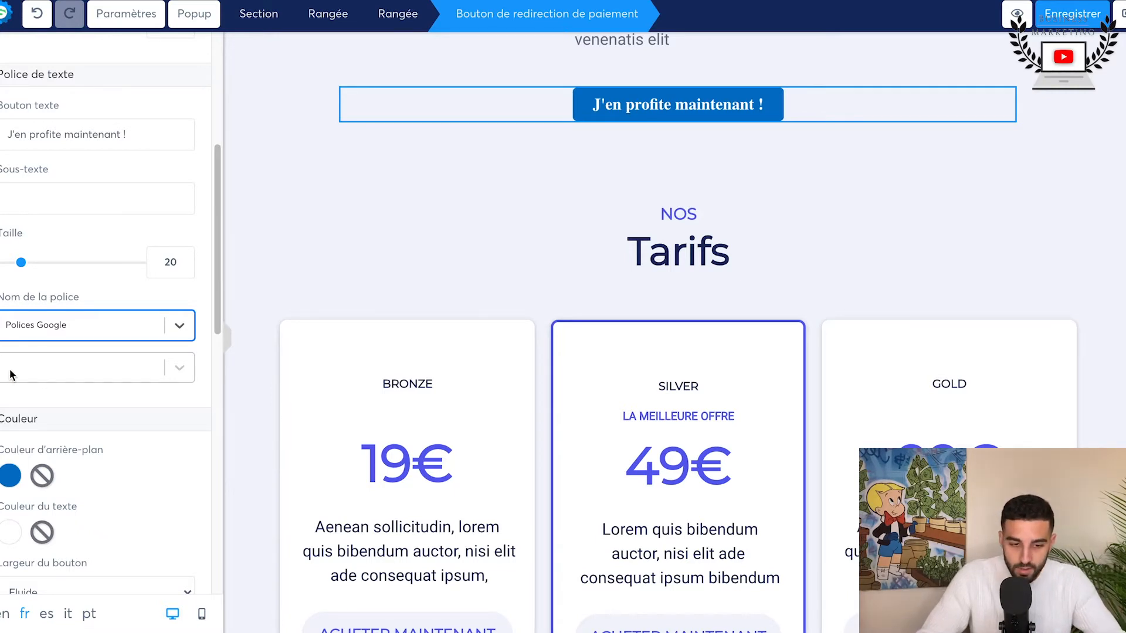
click(66, 364)
click(68, 329)
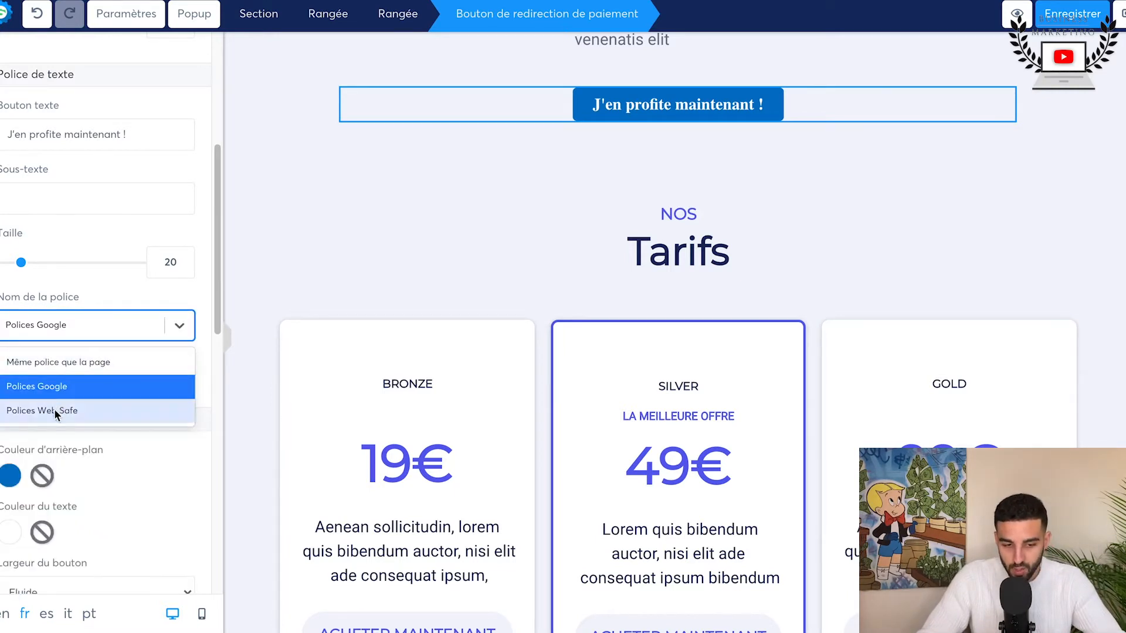
click(54, 411)
Step: Try the Impact and Times New Roman fonts on the "J'en profite maintenant !" button
click(63, 375)
scroll(111, 499, down, 2)
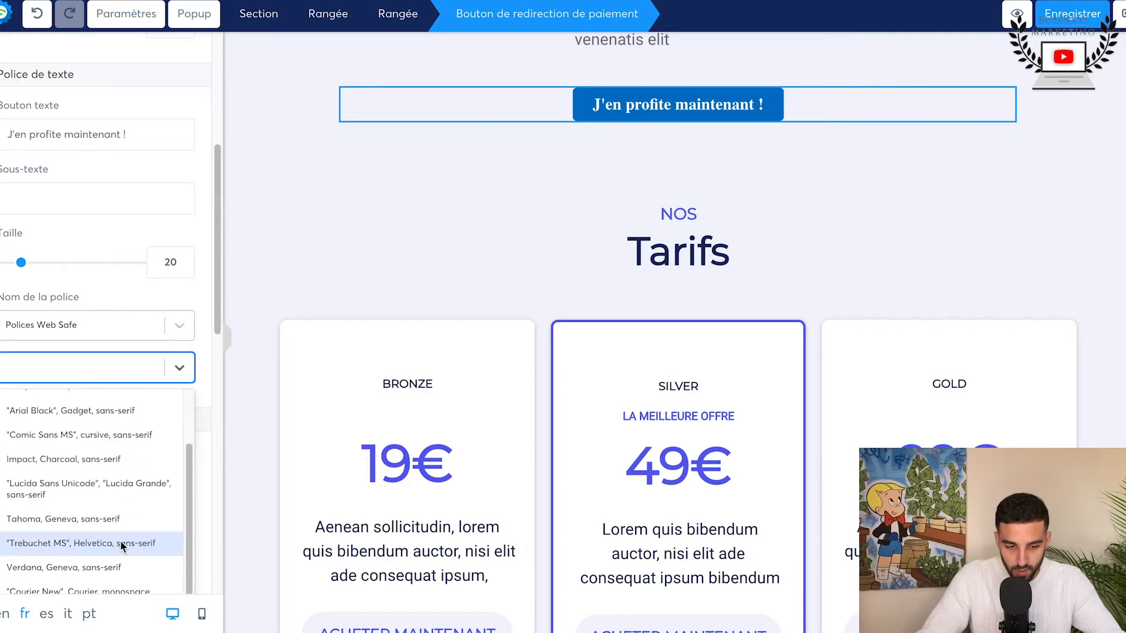
scroll(120, 540, up, 1)
click(71, 490)
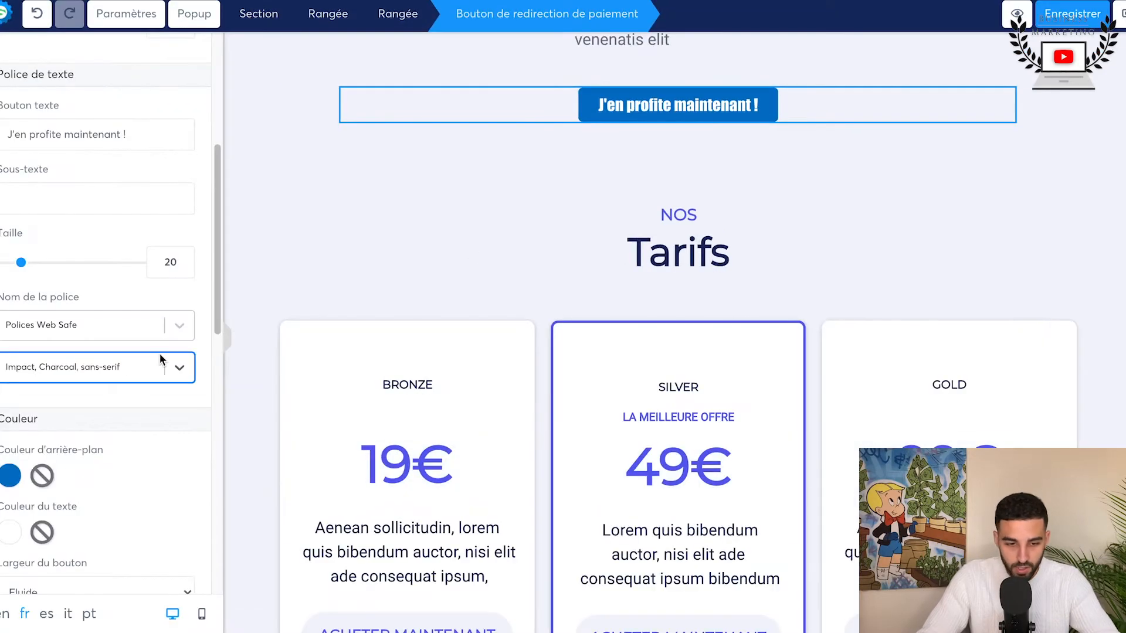
click(121, 367)
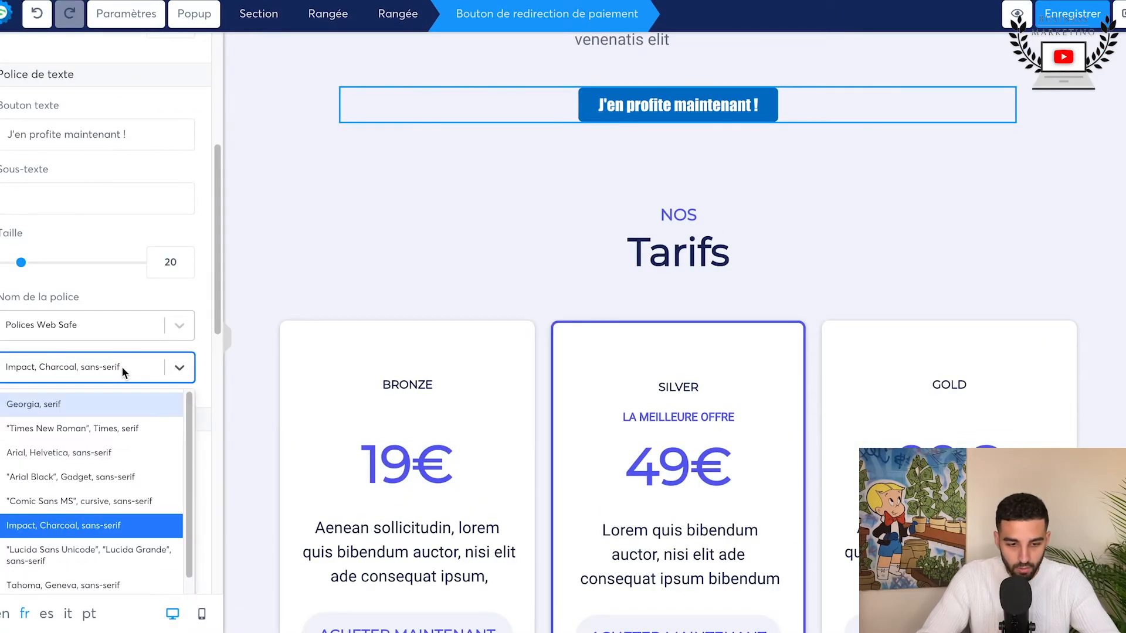
scroll(79, 460, down, 3)
scroll(80, 459, up, 3)
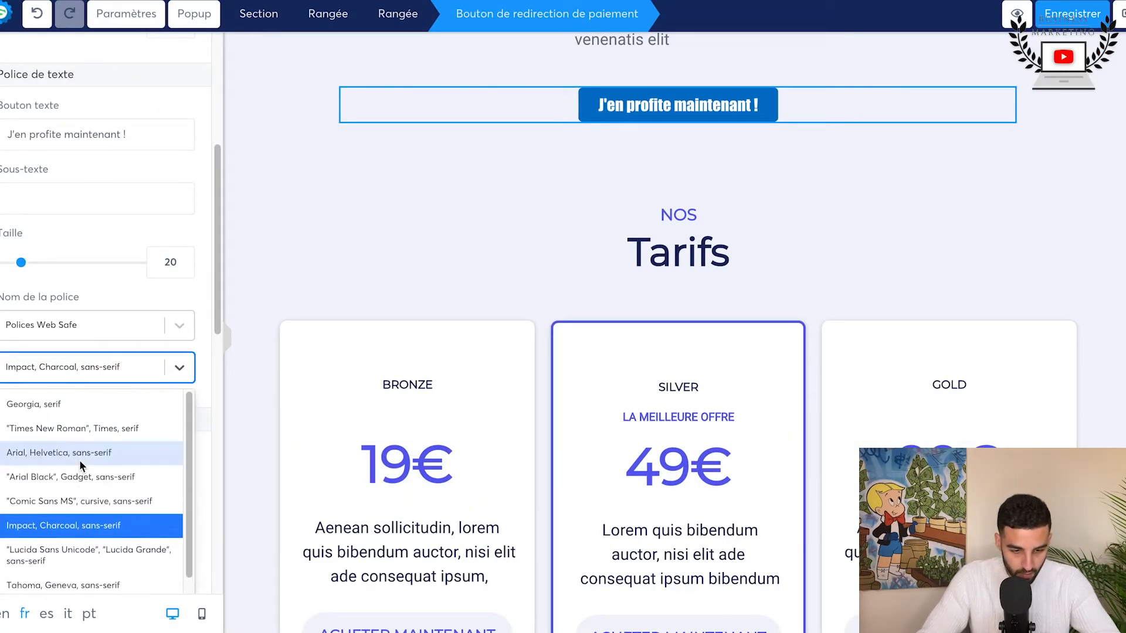
click(68, 427)
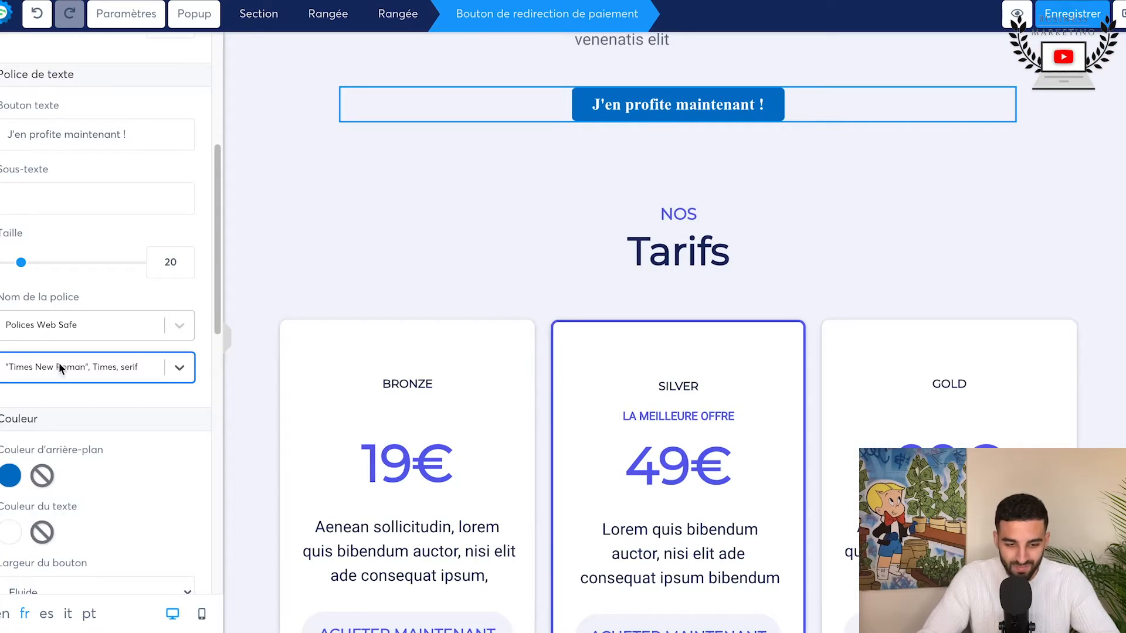
Step: Set the "J'en profite maintenant !" button's font to Tahoma, Geneva, sans-serif
click(60, 367)
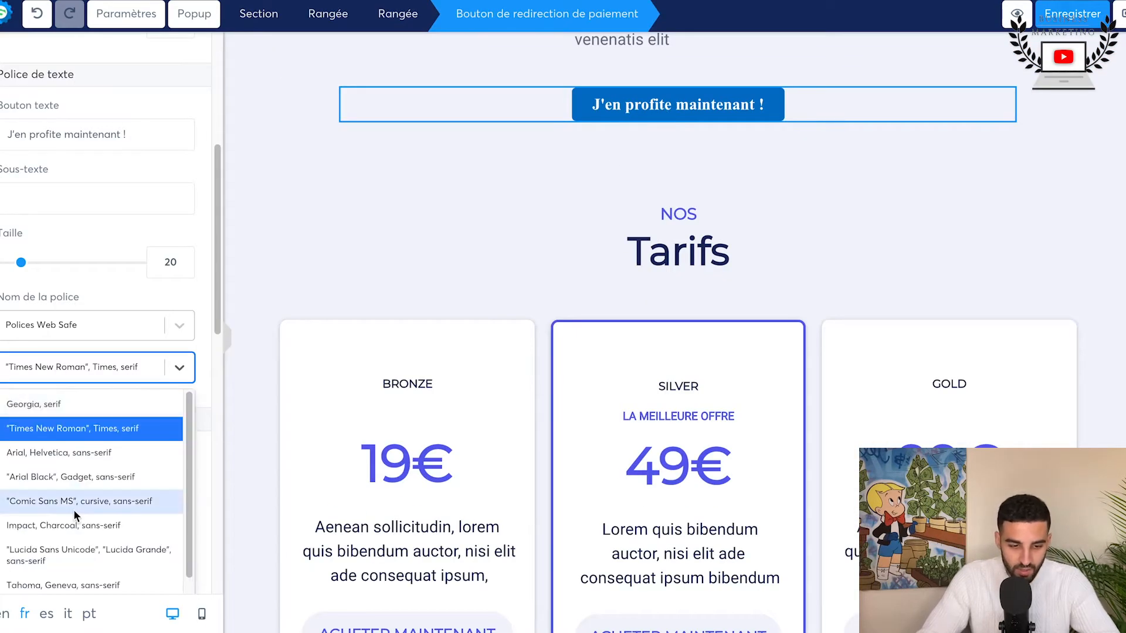
scroll(73, 509, down, 3)
click(51, 522)
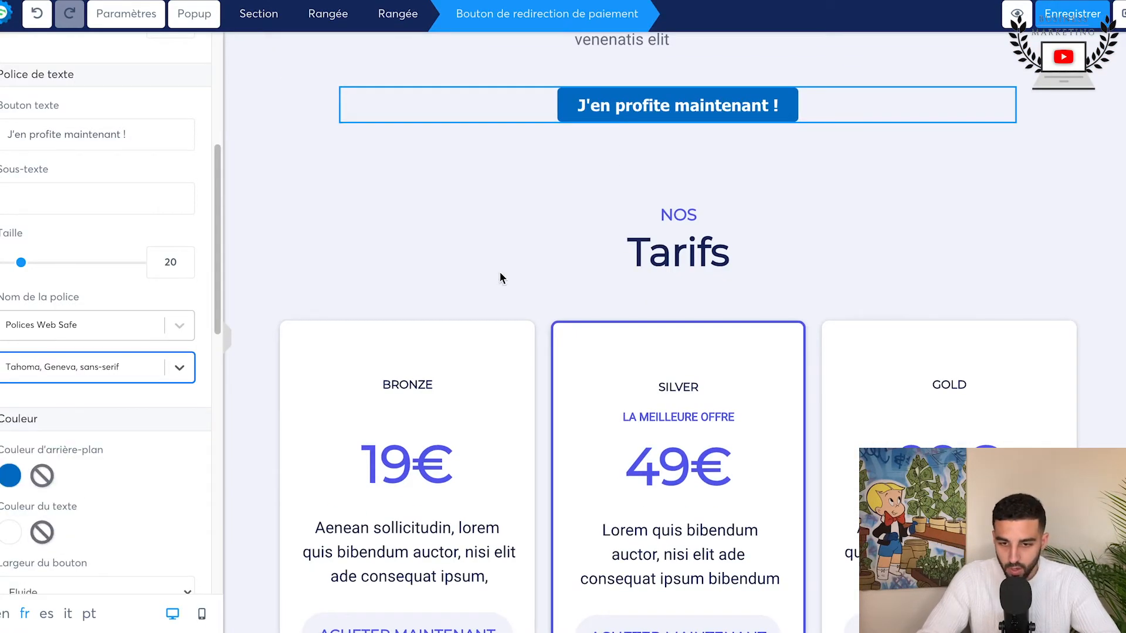
click(498, 271)
Step: Enlarge the "J'en profite maintenant !" button's text to size 38
scroll(721, 108, up, 2)
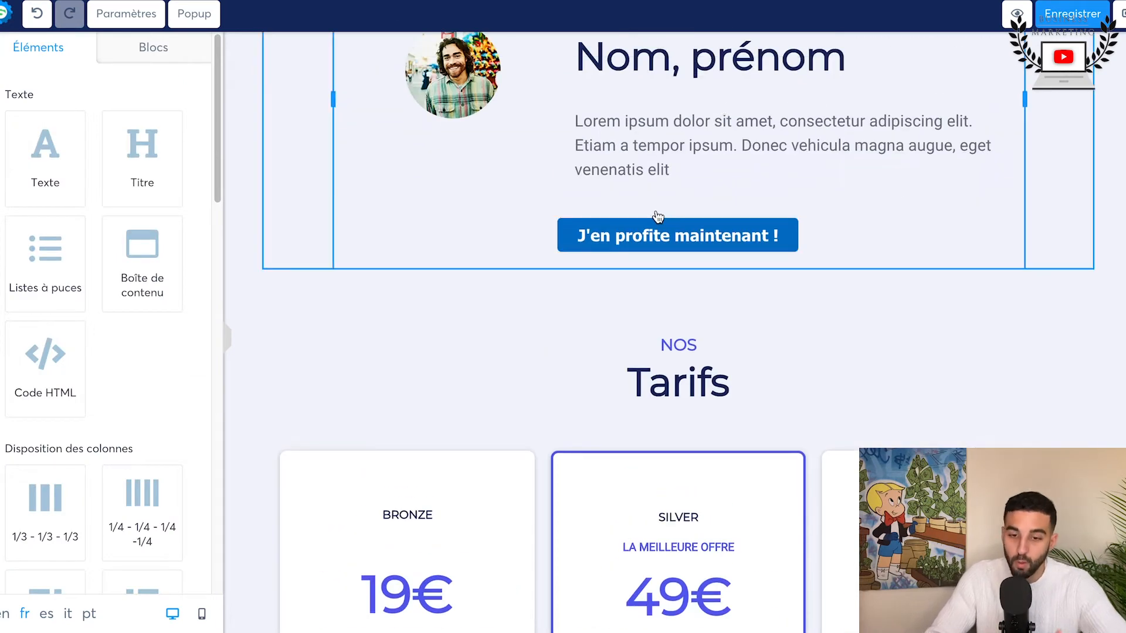
click(568, 245)
scroll(24, 448, down, 5)
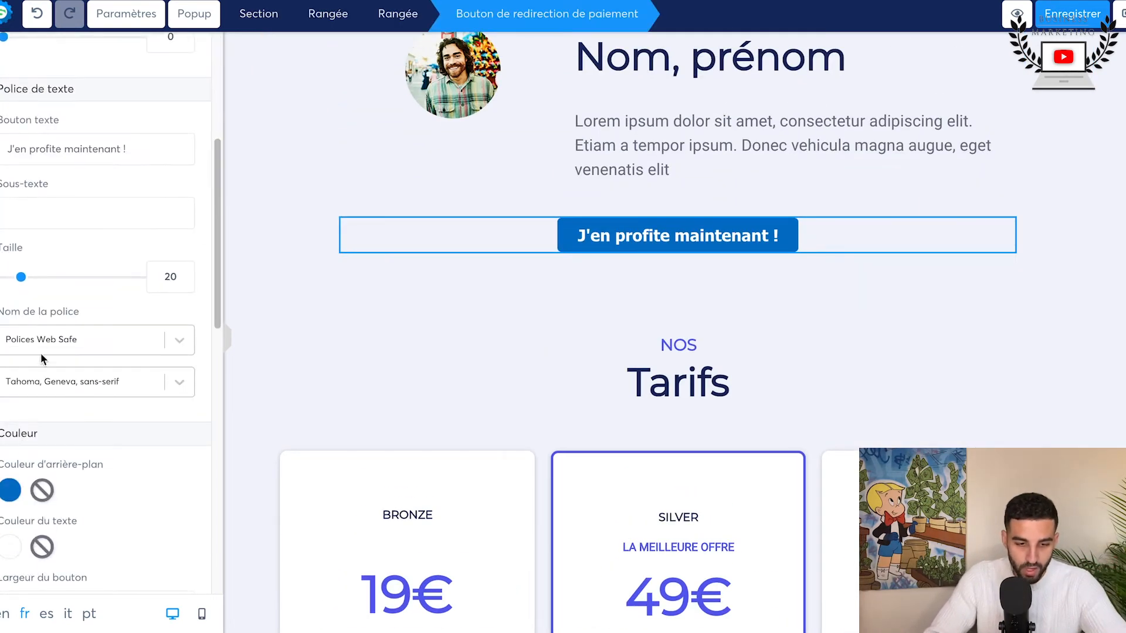
drag(22, 278, 48, 284)
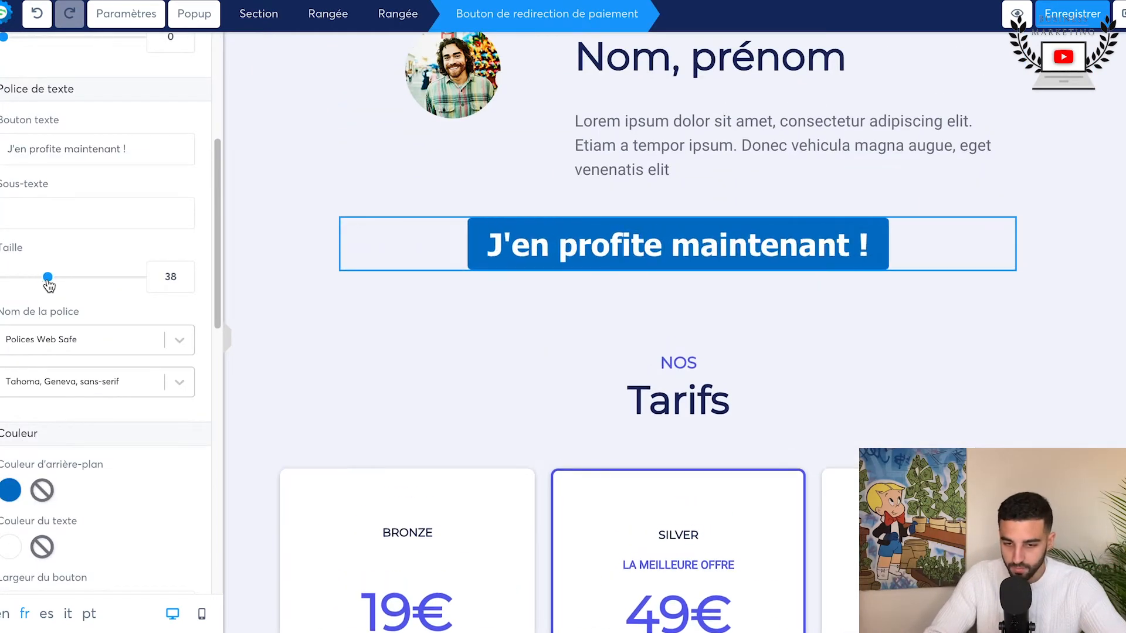
click(281, 319)
scroll(284, 322, down, 1)
scroll(284, 322, up, 1)
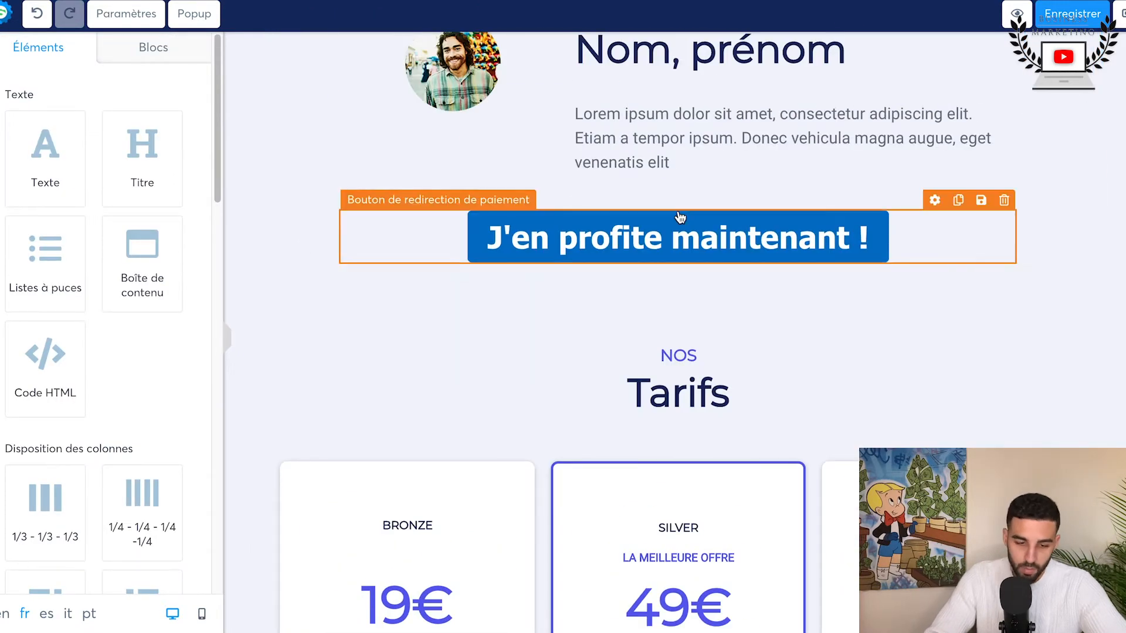
scroll(312, 352, down, 13)
scroll(311, 351, up, 4)
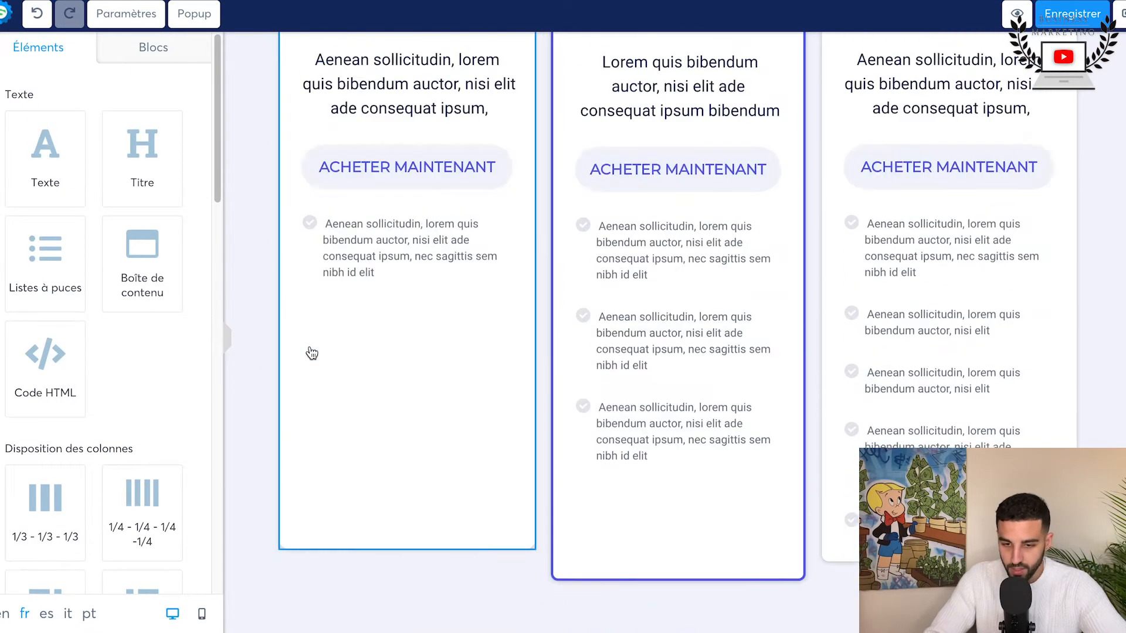
scroll(311, 352, up, 5)
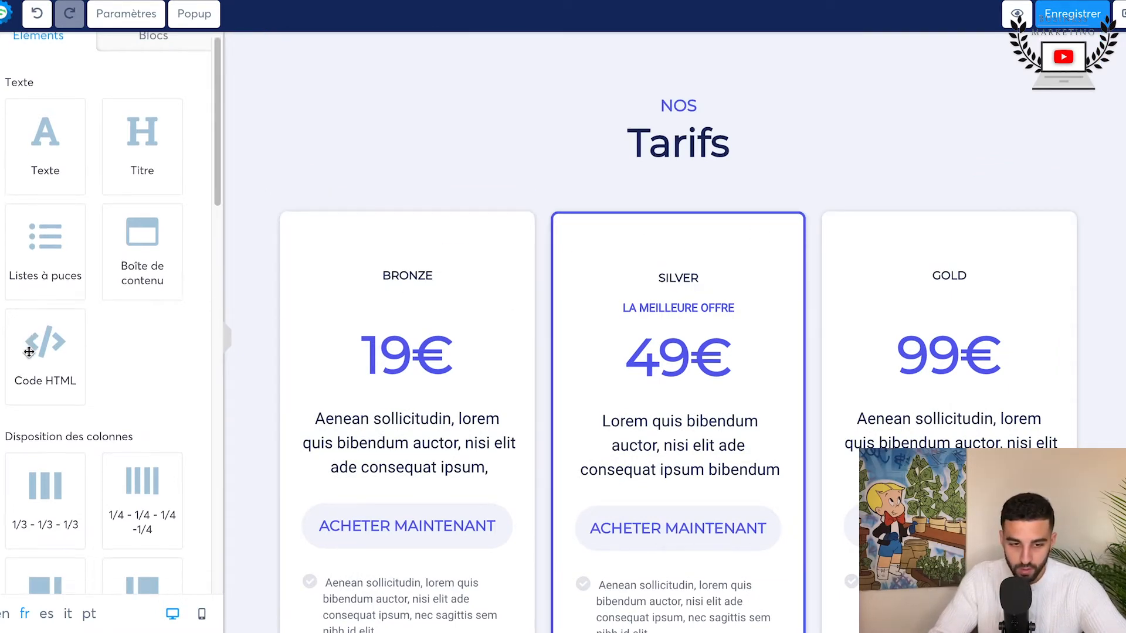
Step: Insert the "Tarif 2" pricing block below the Bronze, Silver and Gold price cards on the sales page
click(156, 46)
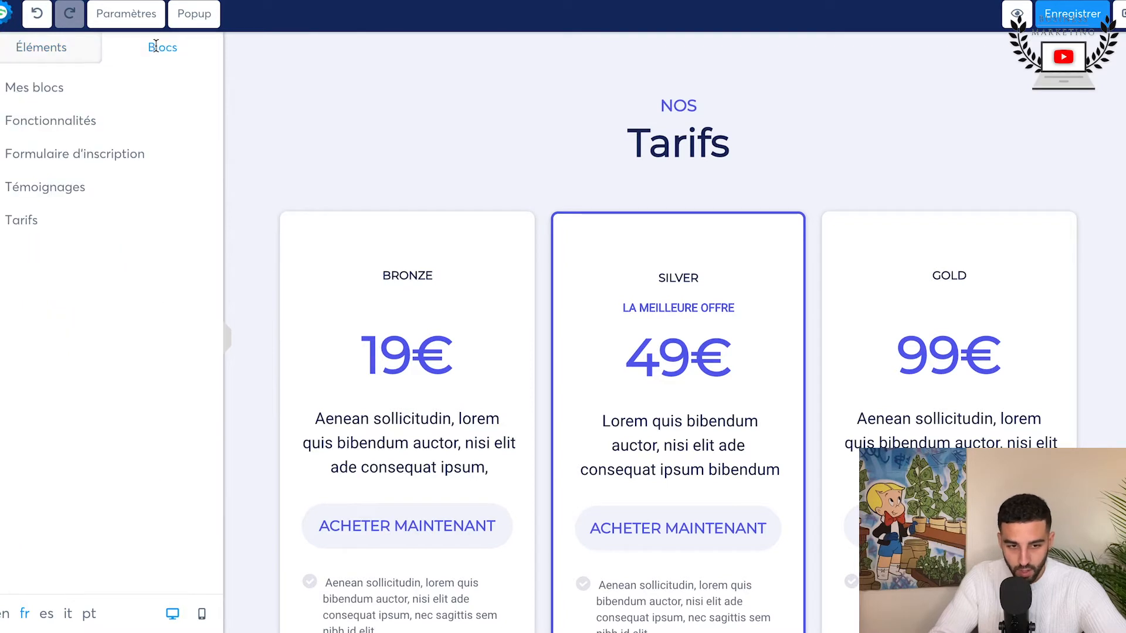
click(22, 221)
scroll(139, 331, down, 5)
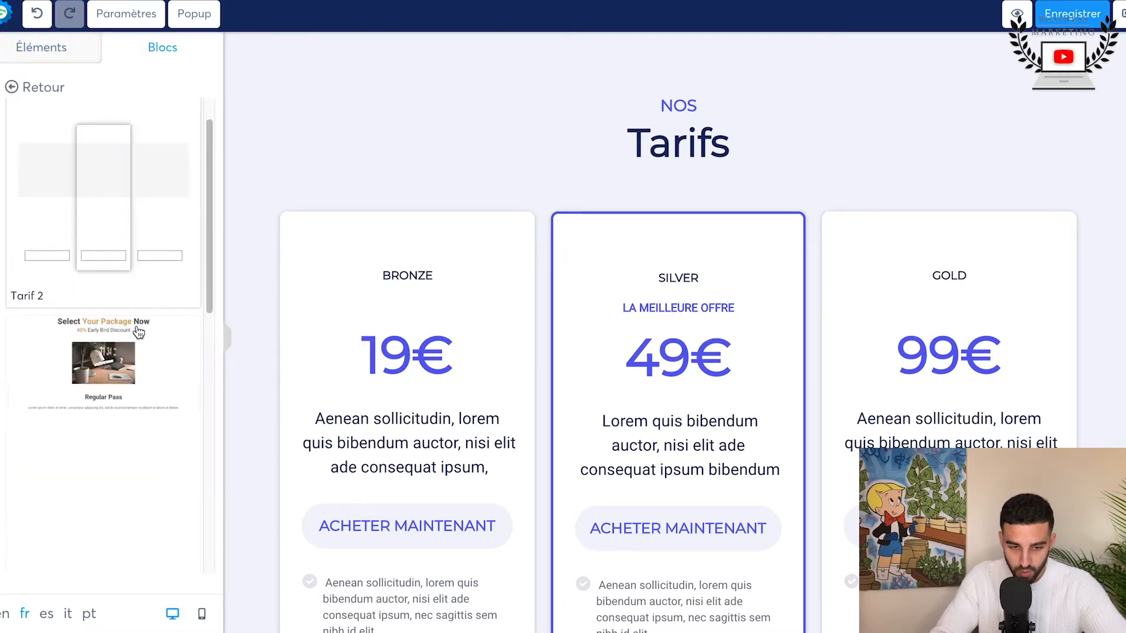
scroll(134, 317, up, 4)
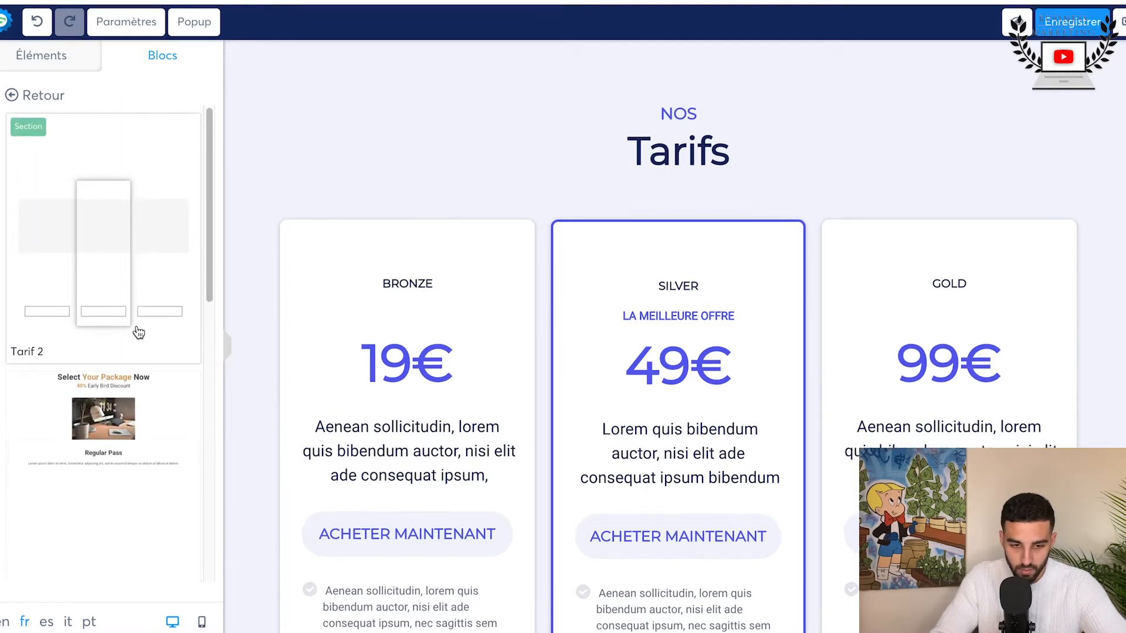
scroll(99, 207, down, 3)
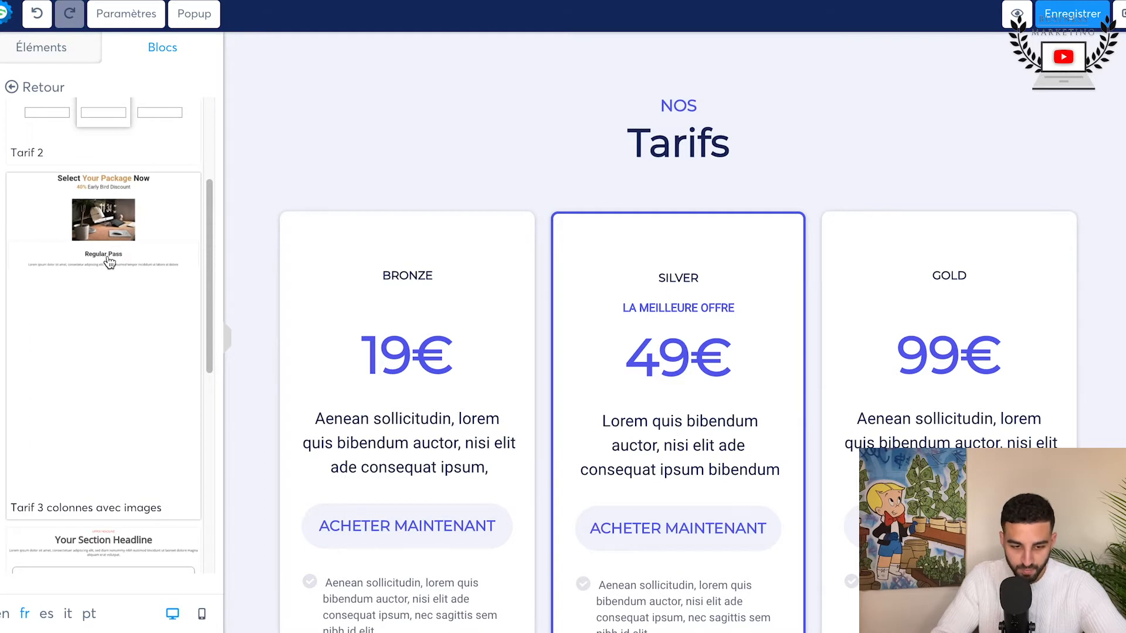
scroll(109, 262, down, 5)
scroll(89, 431, up, 2)
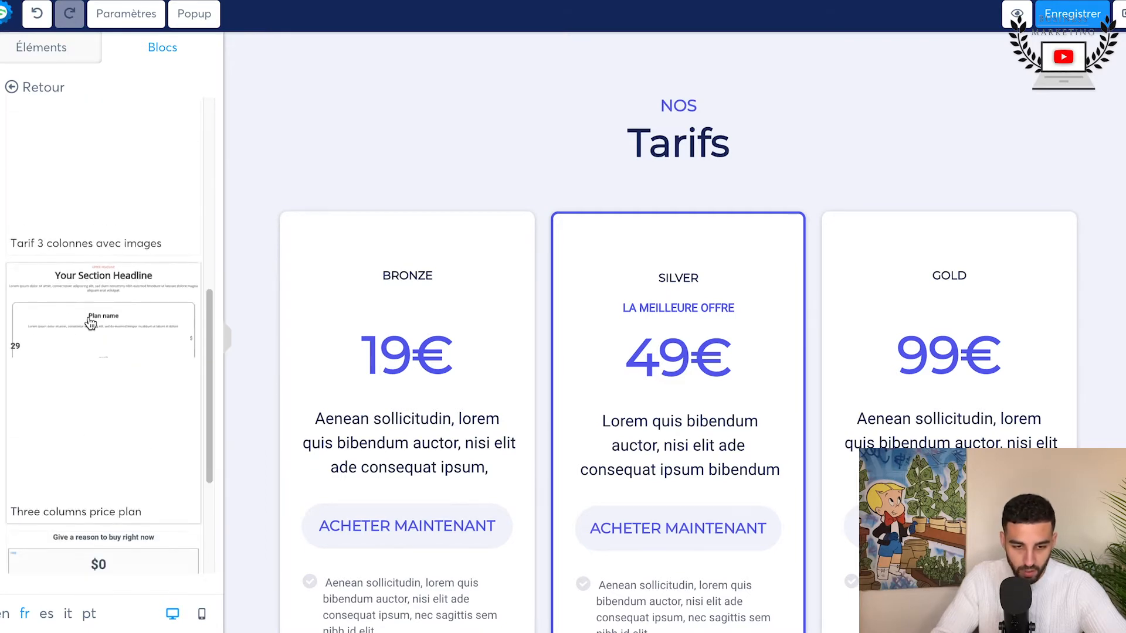
scroll(90, 323, up, 2)
drag(296, 162, 340, 174)
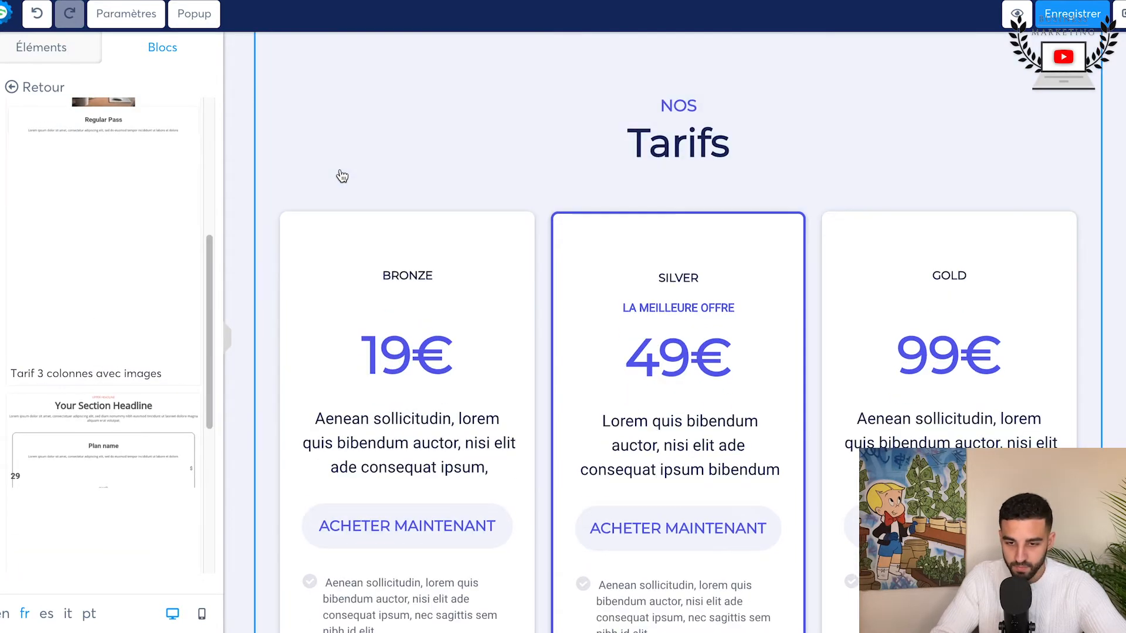
scroll(340, 173, up, 7)
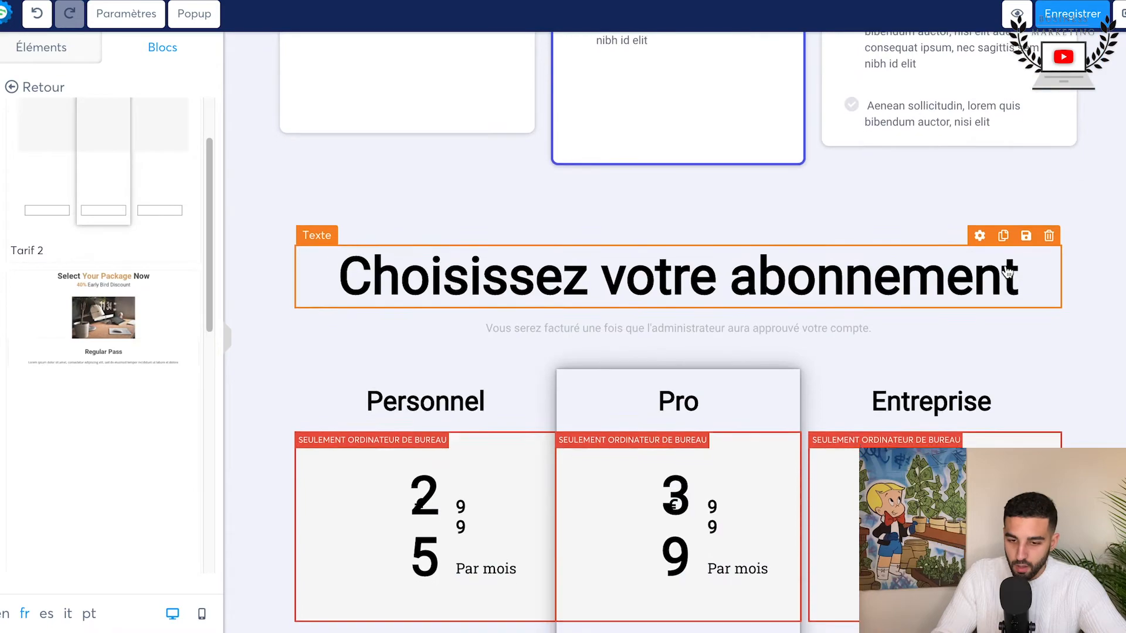
scroll(1007, 271, down, 5)
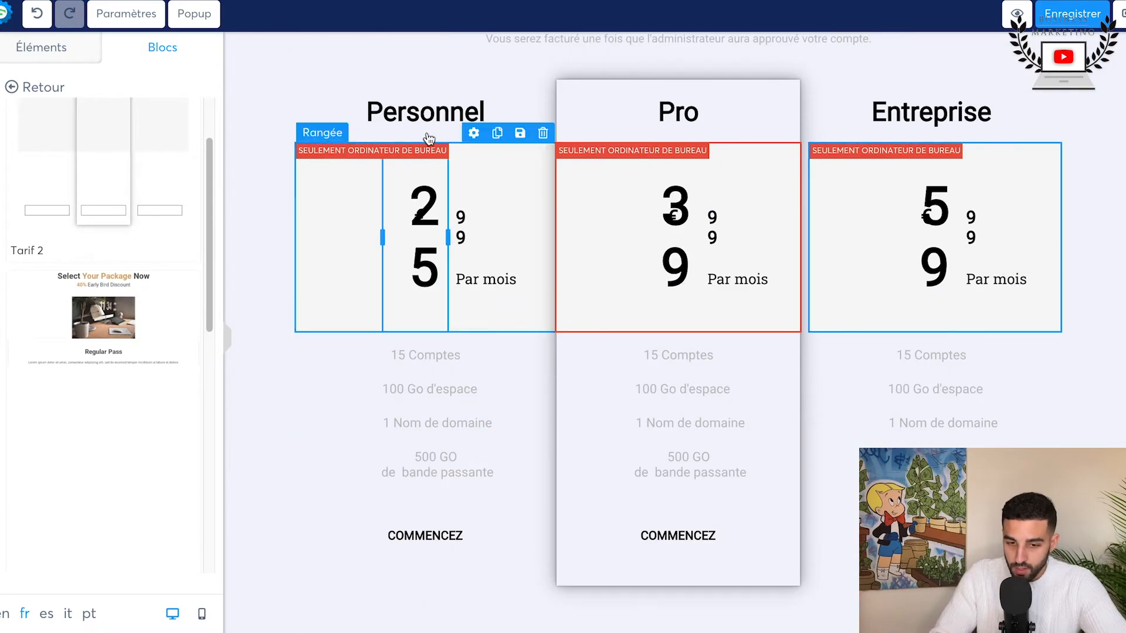
Step: Add the "Tarif 3 colonnes avec images" pricing block between the "Tarif 2" block and the FAQ
scroll(934, 296, up, 10)
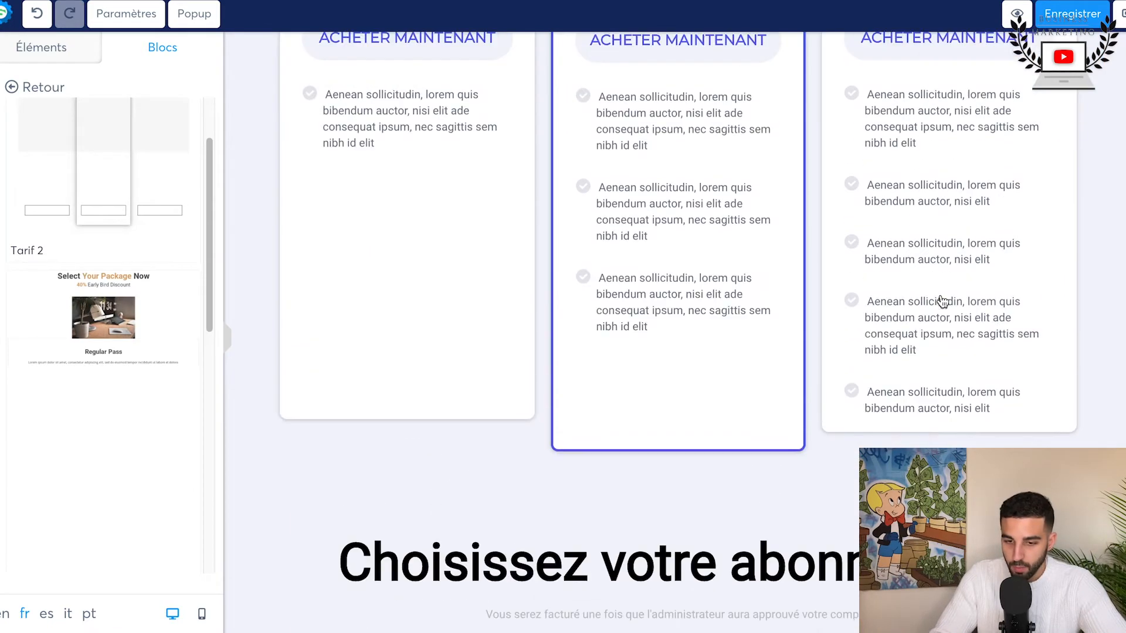
scroll(738, 192, down, 20)
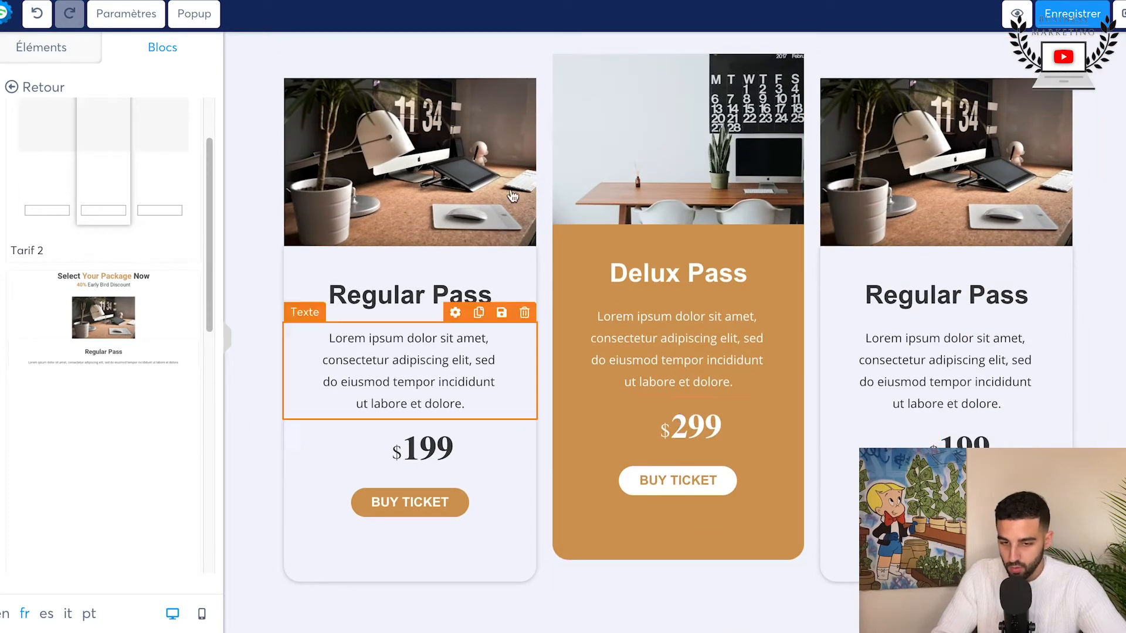
scroll(744, 246, up, 3)
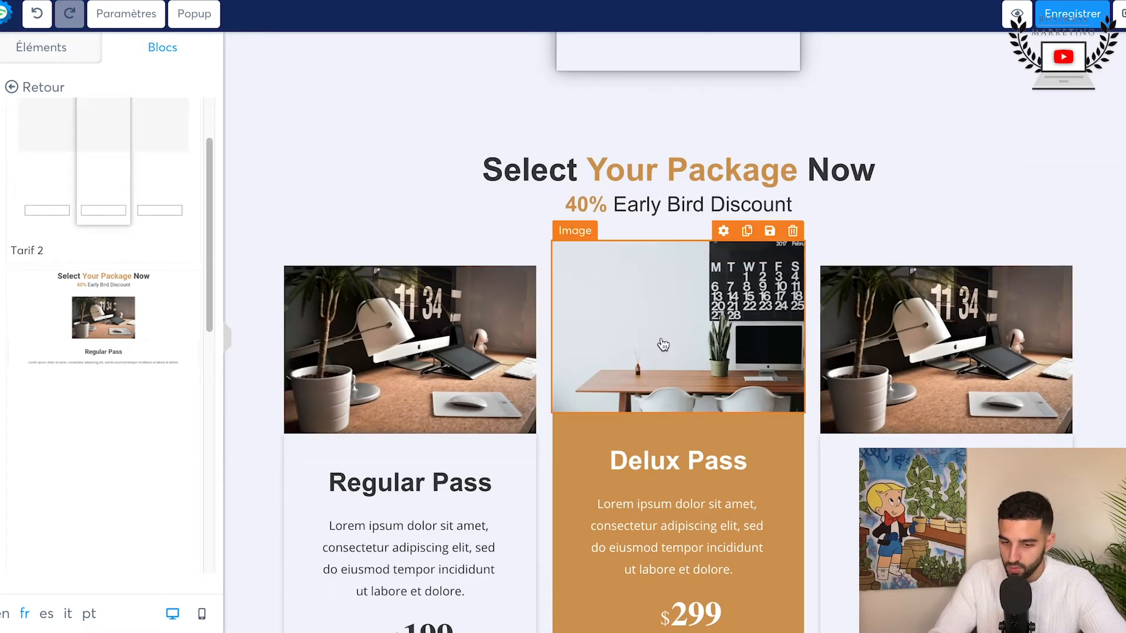
scroll(663, 344, down, 5)
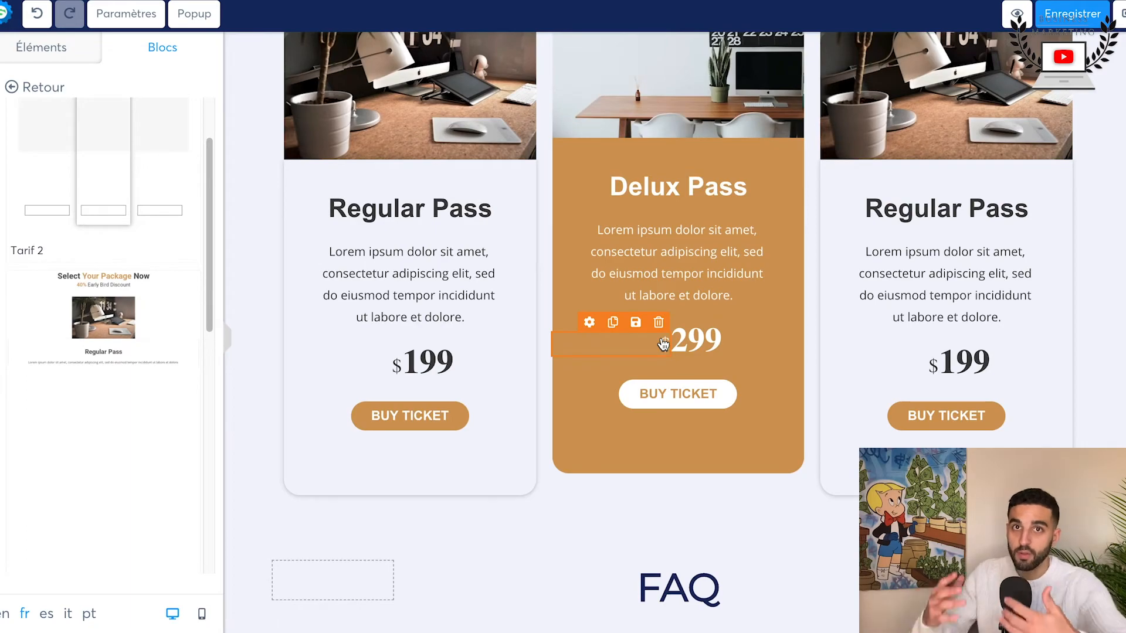
Step: Review the sales page's pricing blocks, FAQ, call-to-action, author and product sections
scroll(663, 344, down, 15)
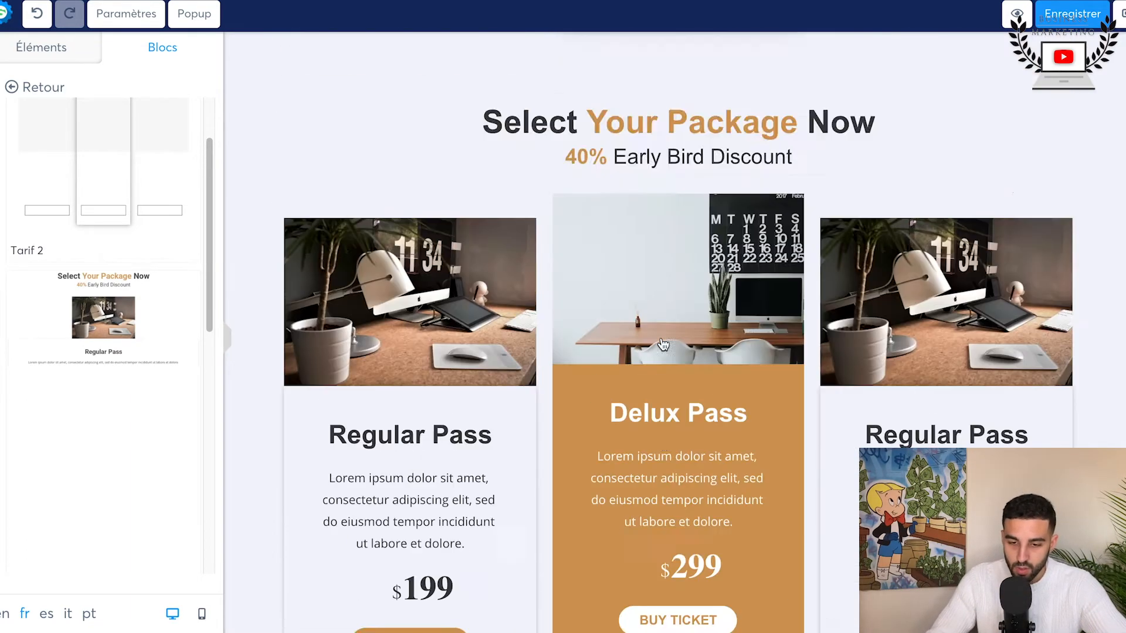
scroll(663, 344, up, 15)
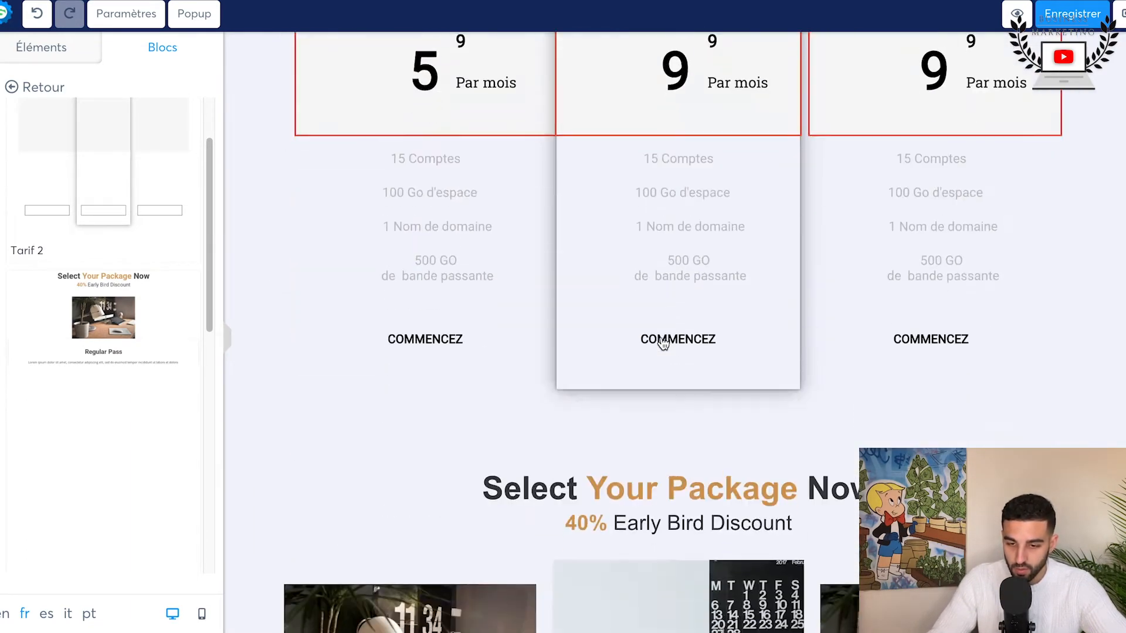
scroll(663, 344, down, 5)
scroll(663, 344, down, 2)
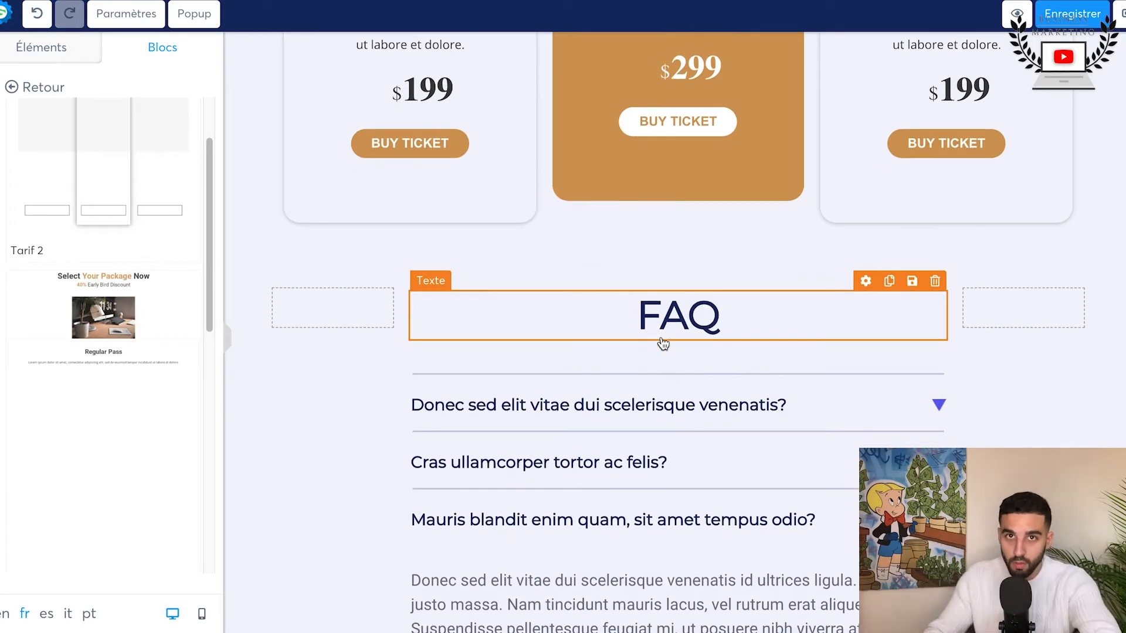
scroll(663, 344, down, 8)
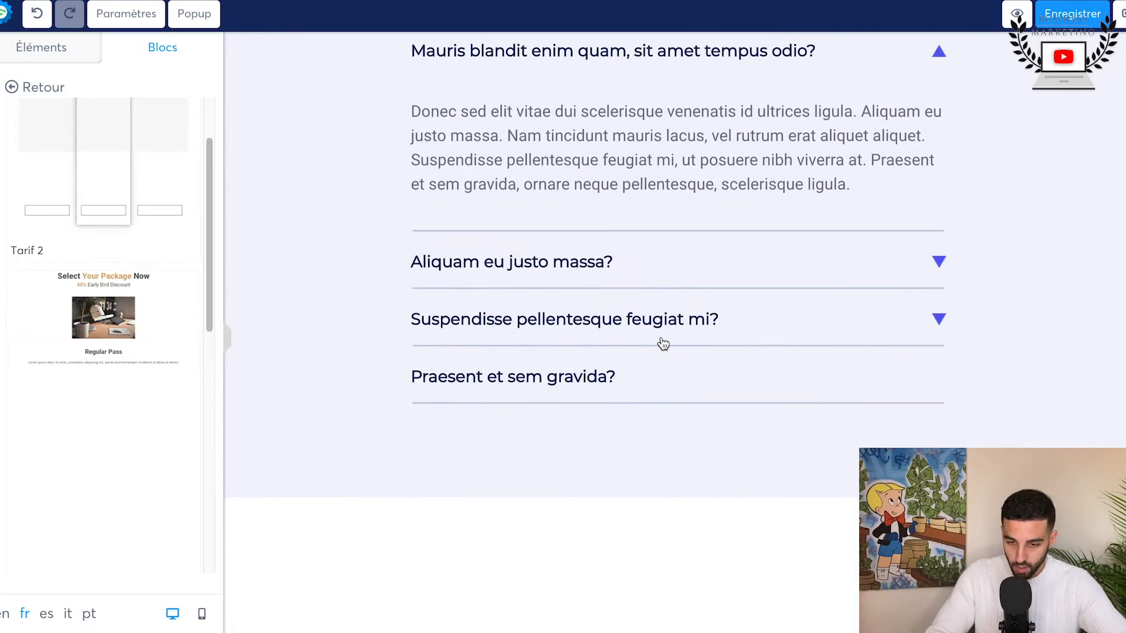
scroll(720, 475, down, 5)
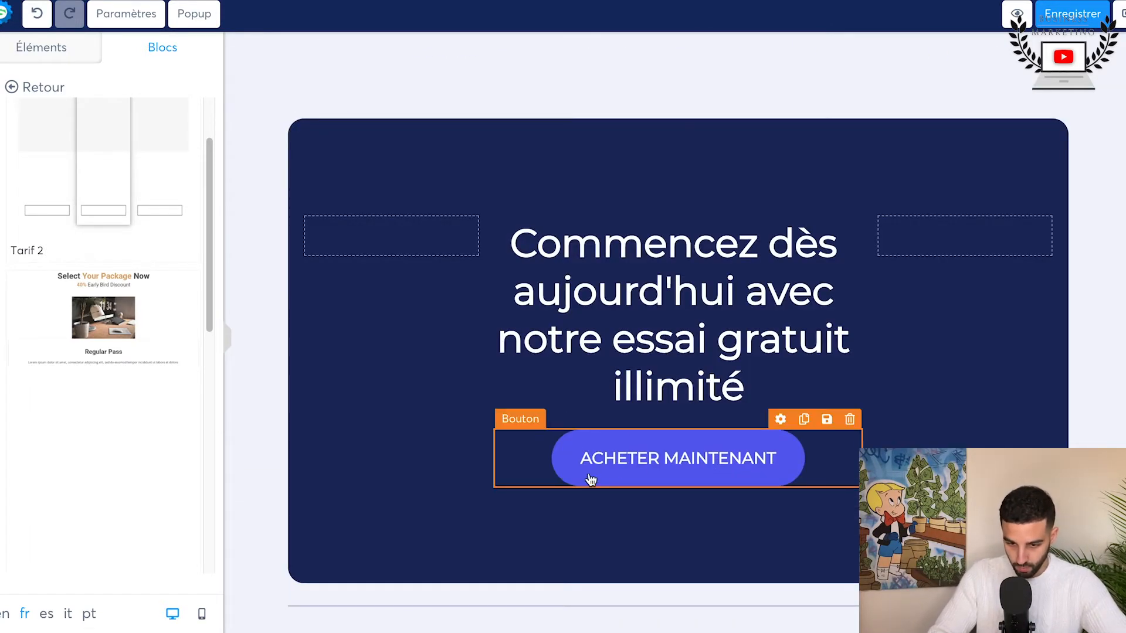
scroll(626, 221, up, 12)
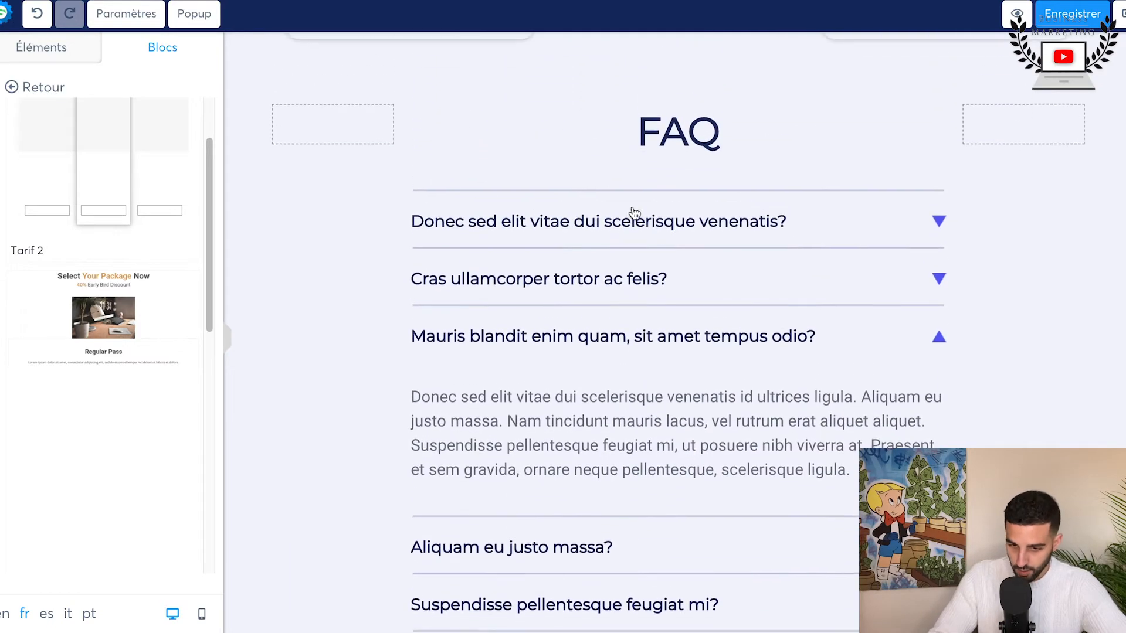
scroll(634, 213, down, 15)
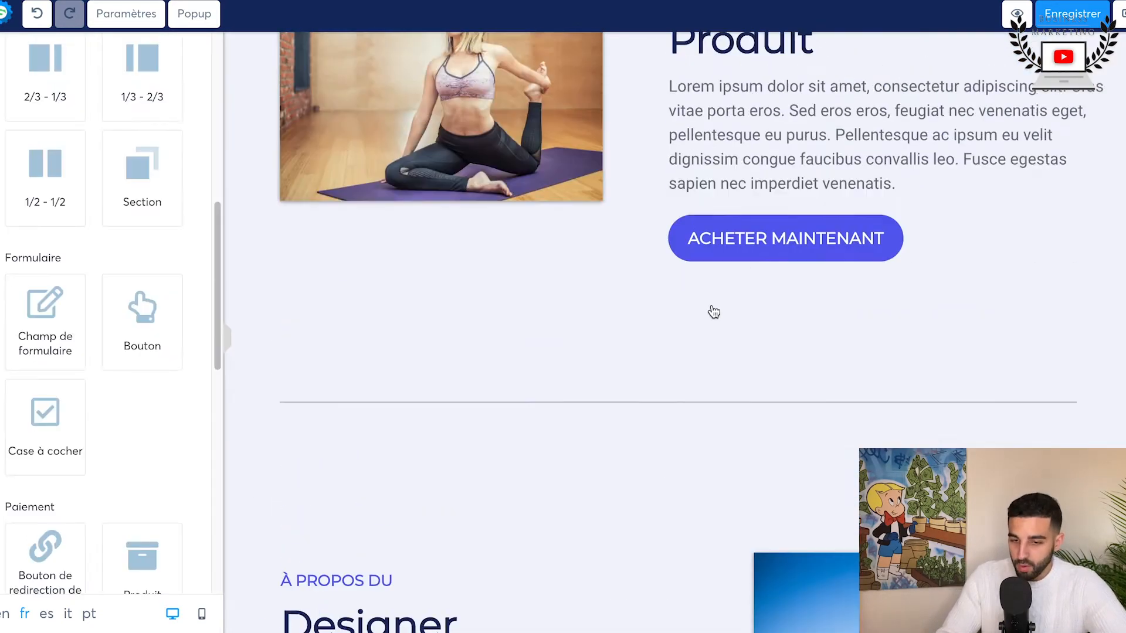
scroll(714, 311, down, 10)
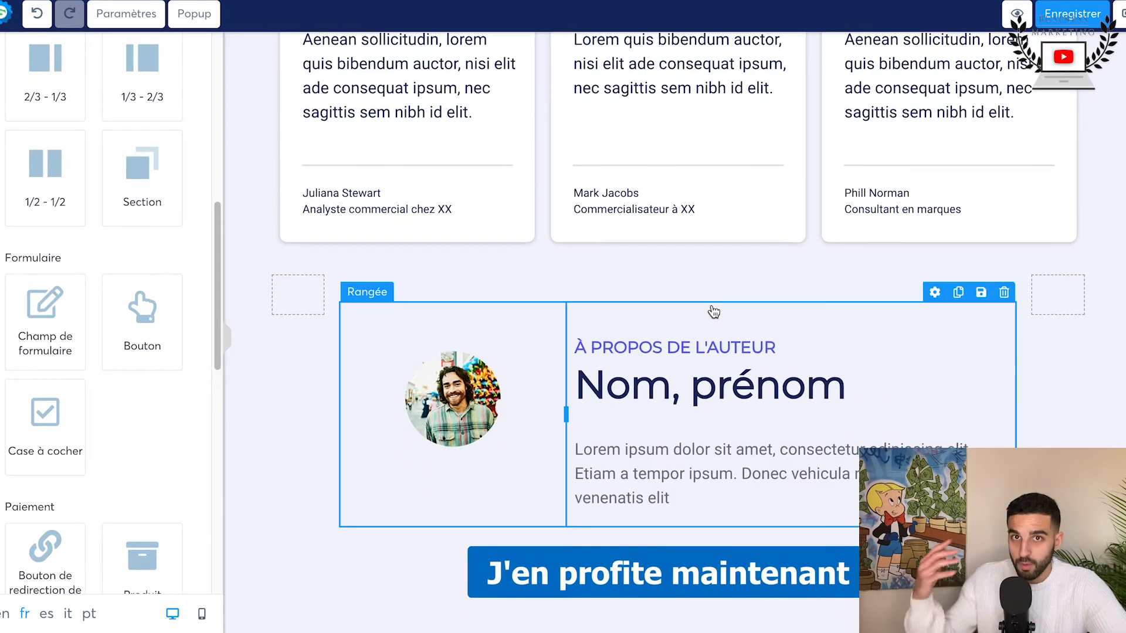
scroll(714, 311, down, 10)
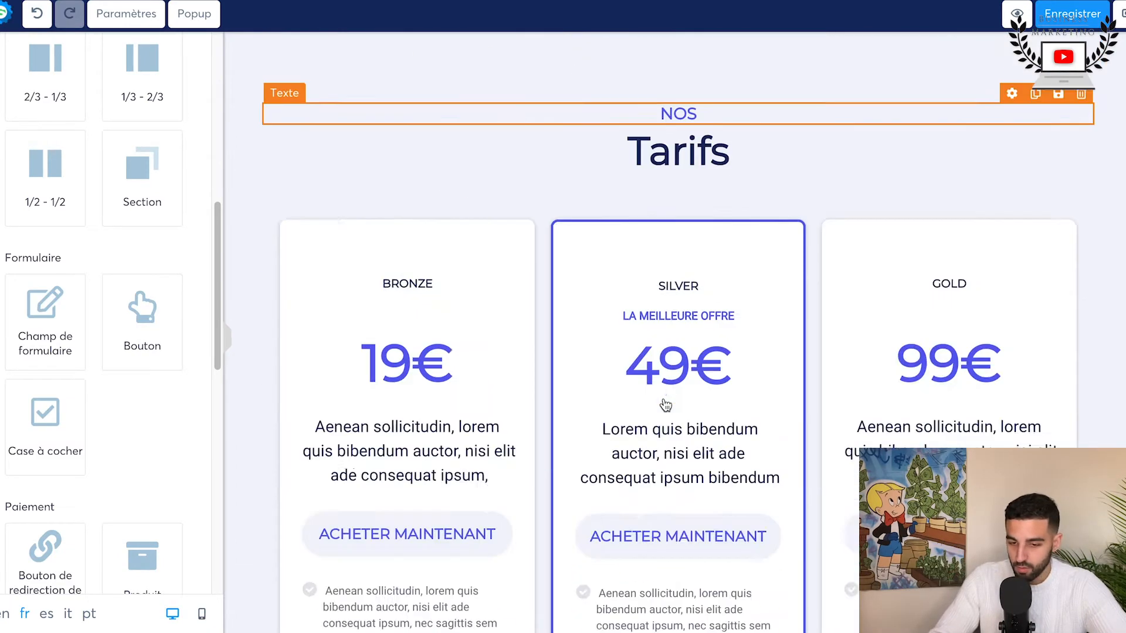
scroll(665, 405, up, 10)
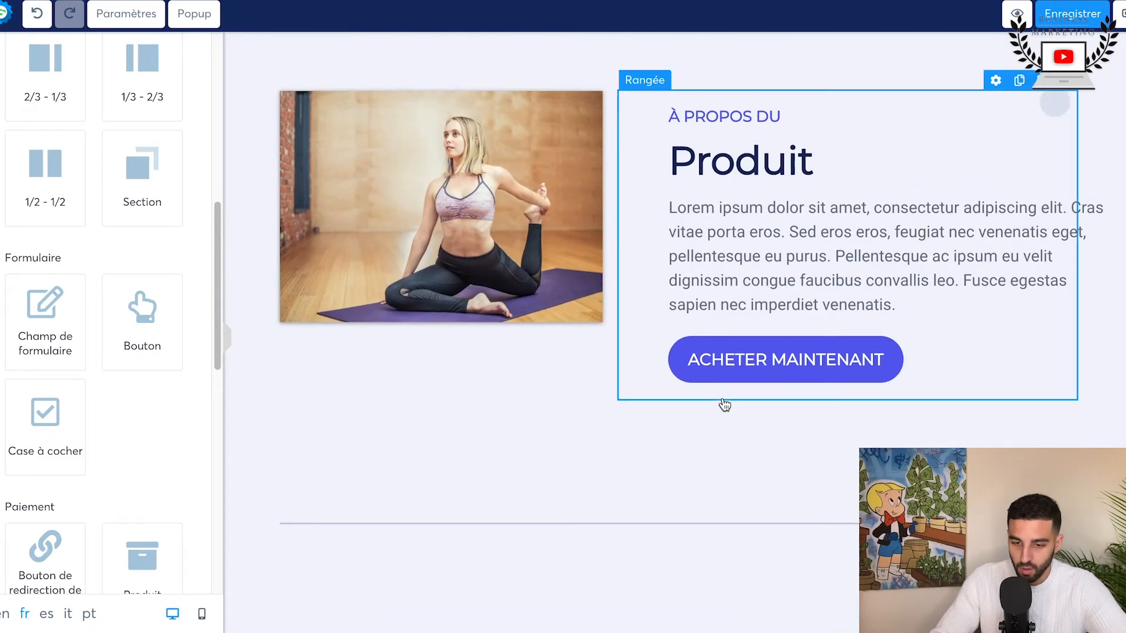
Step: Insert an empty section between the FAQ and the "Commencez dès aujourd'hui" call-to-action
scroll(88, 470, down, 3)
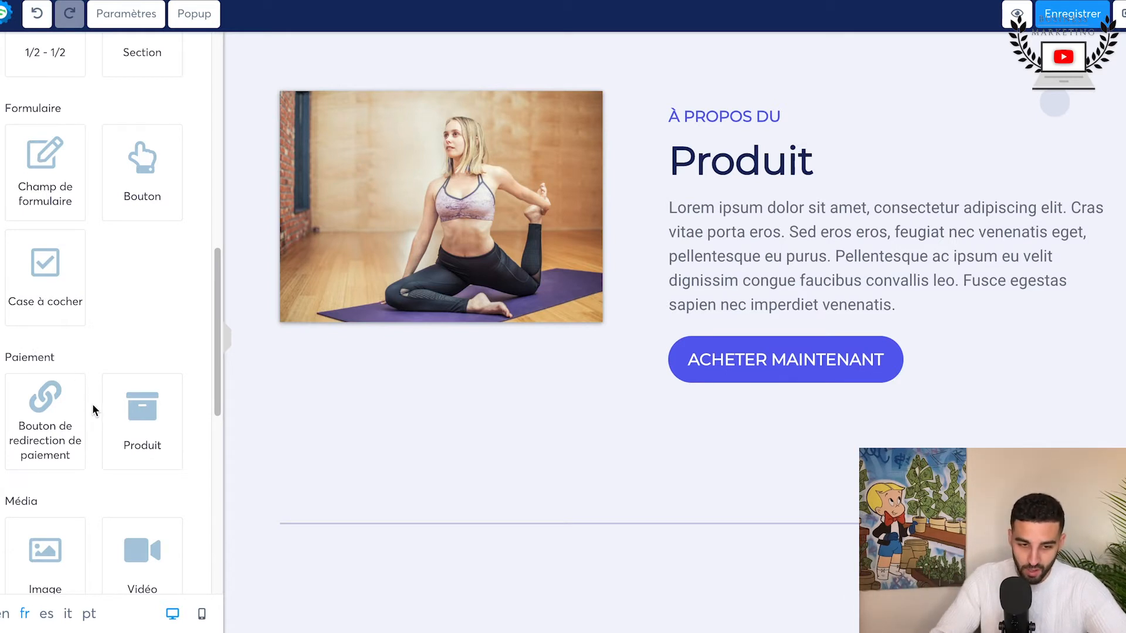
scroll(92, 404, down, 4)
scroll(93, 403, up, 10)
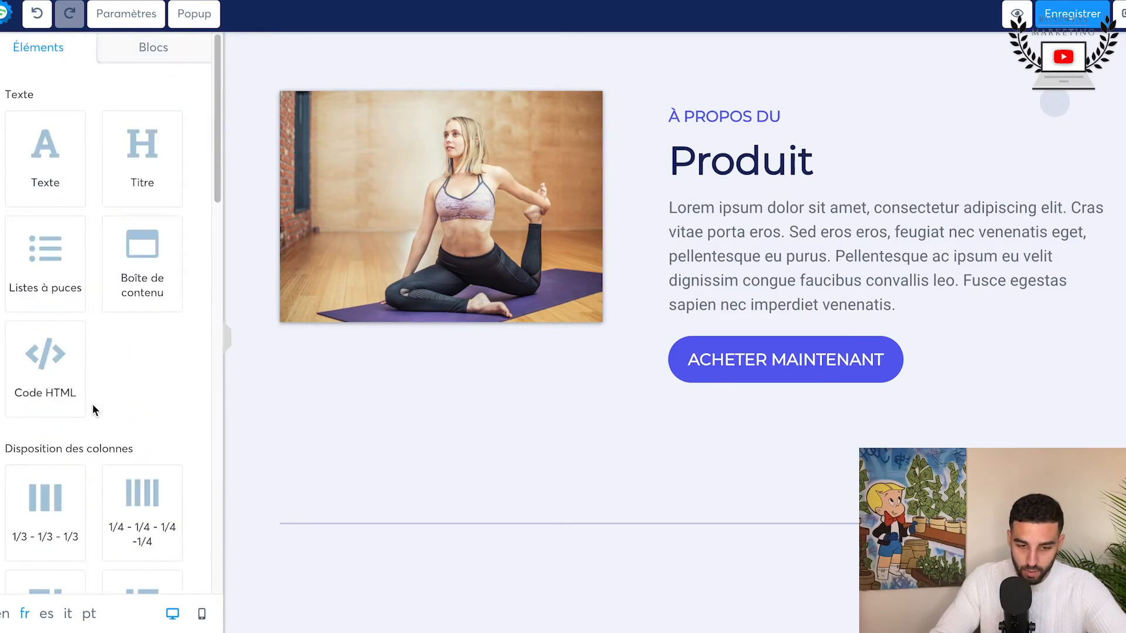
scroll(141, 252, down, 8)
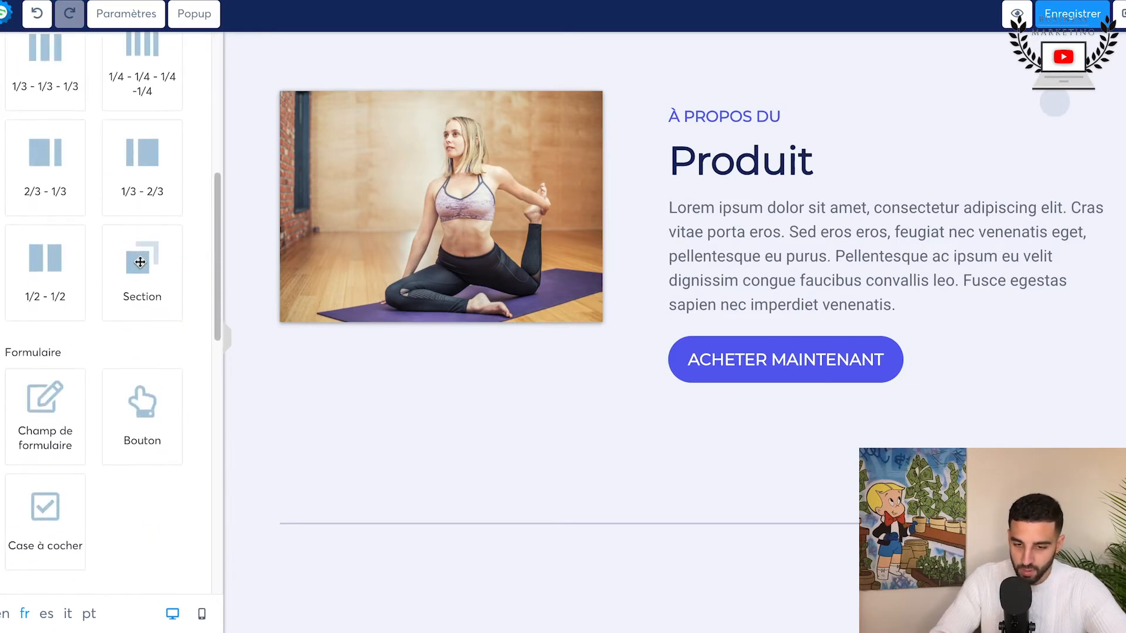
drag(140, 262, 251, 236)
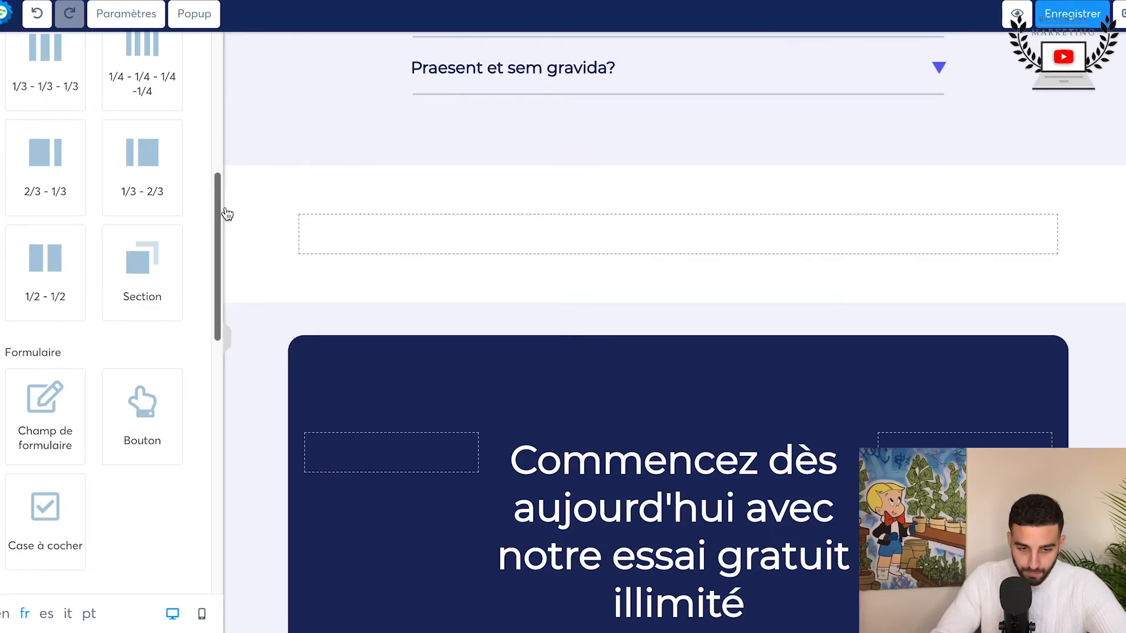
Step: Set the page's background image to the uploaded file yoga-2587066_1920.jpg
click(260, 216)
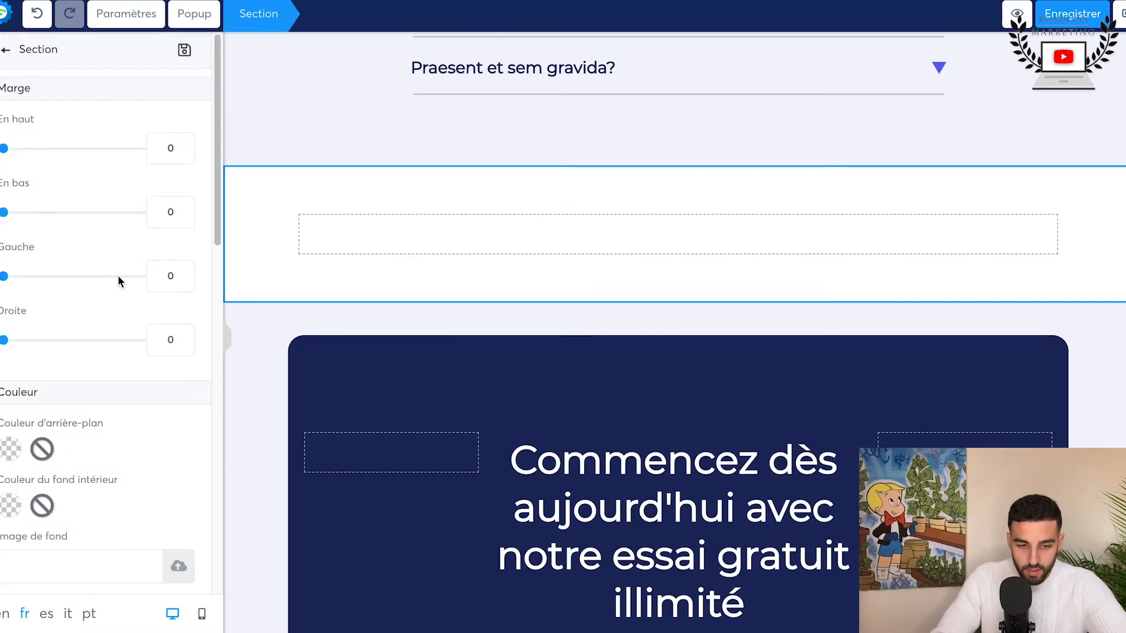
click(140, 21)
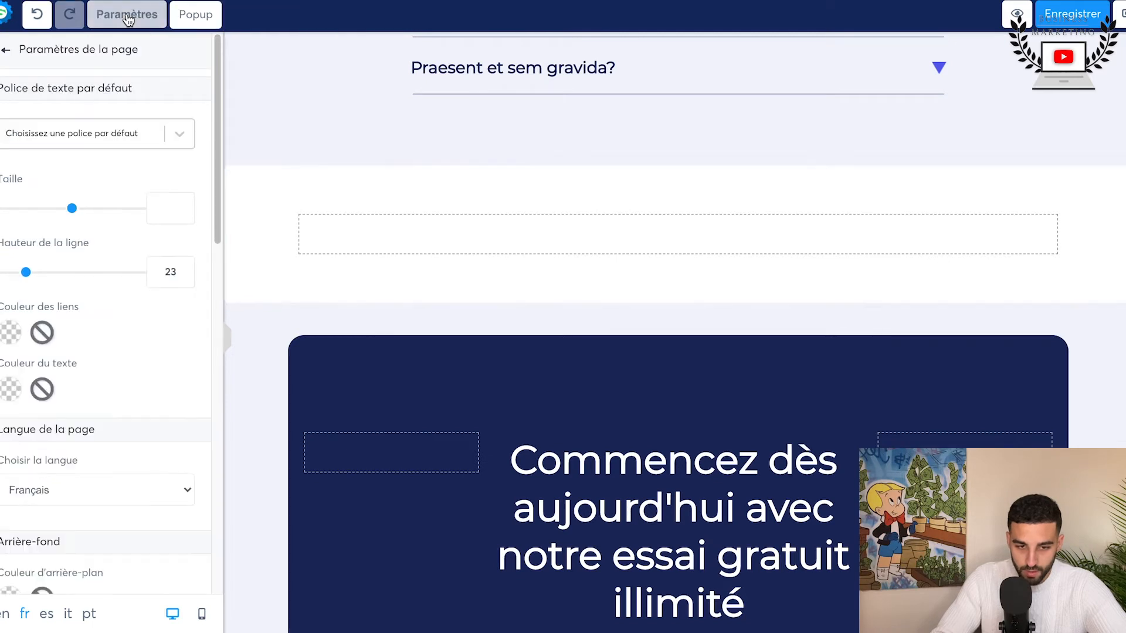
scroll(170, 246, down, 5)
scroll(170, 243, down, 2)
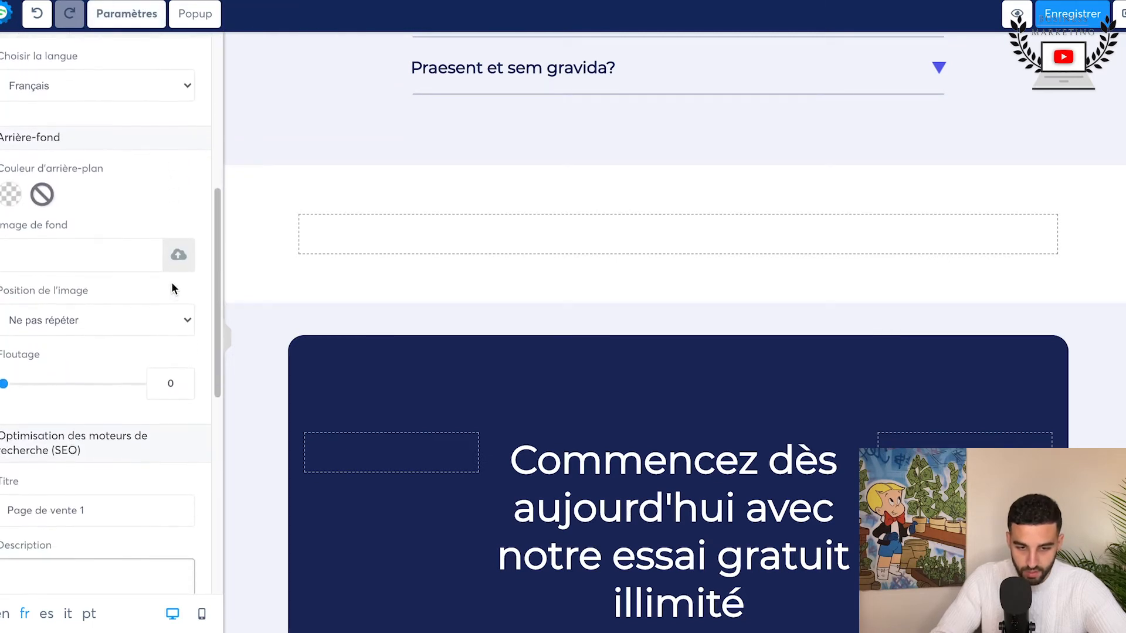
click(178, 258)
click(640, 150)
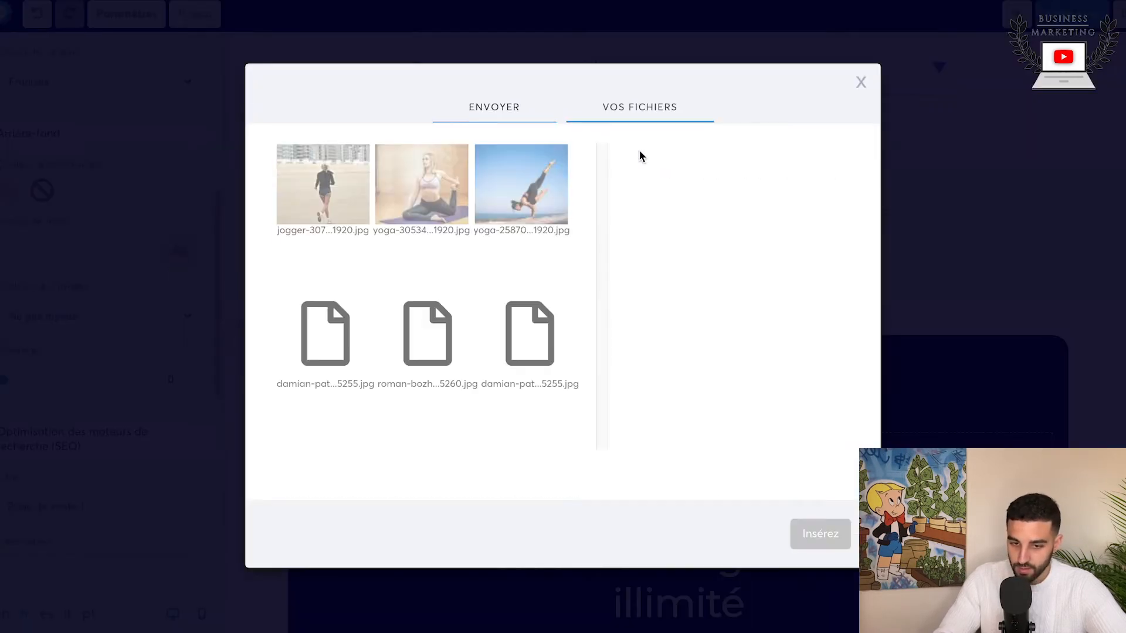
click(521, 199)
click(815, 528)
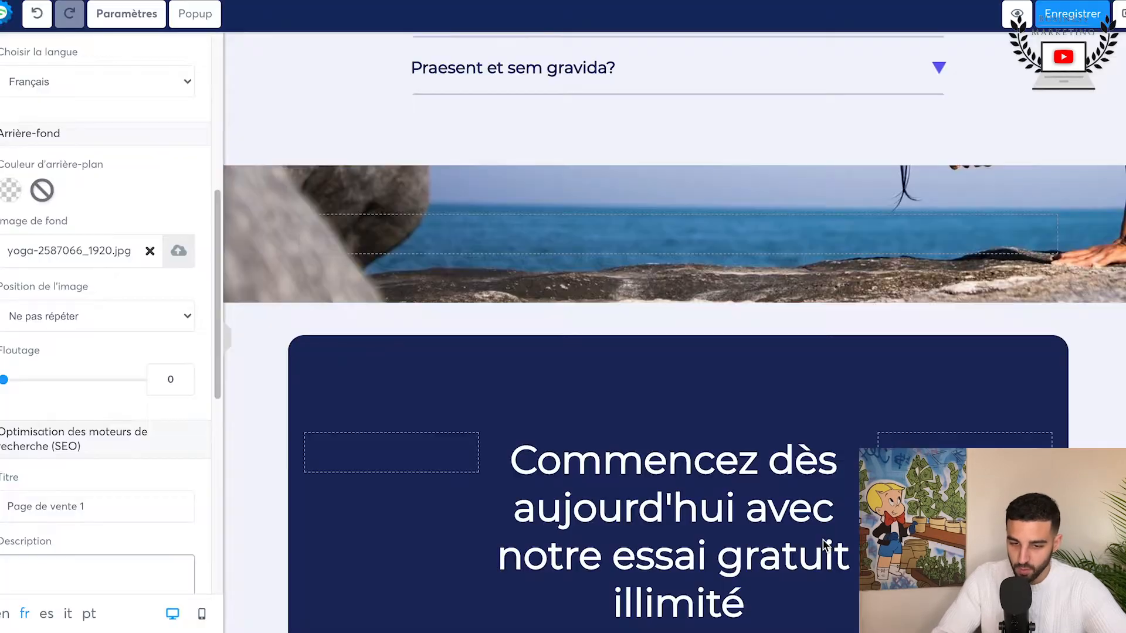
Step: Set the page background image's position to "Plein centre (Fixed)"
click(96, 316)
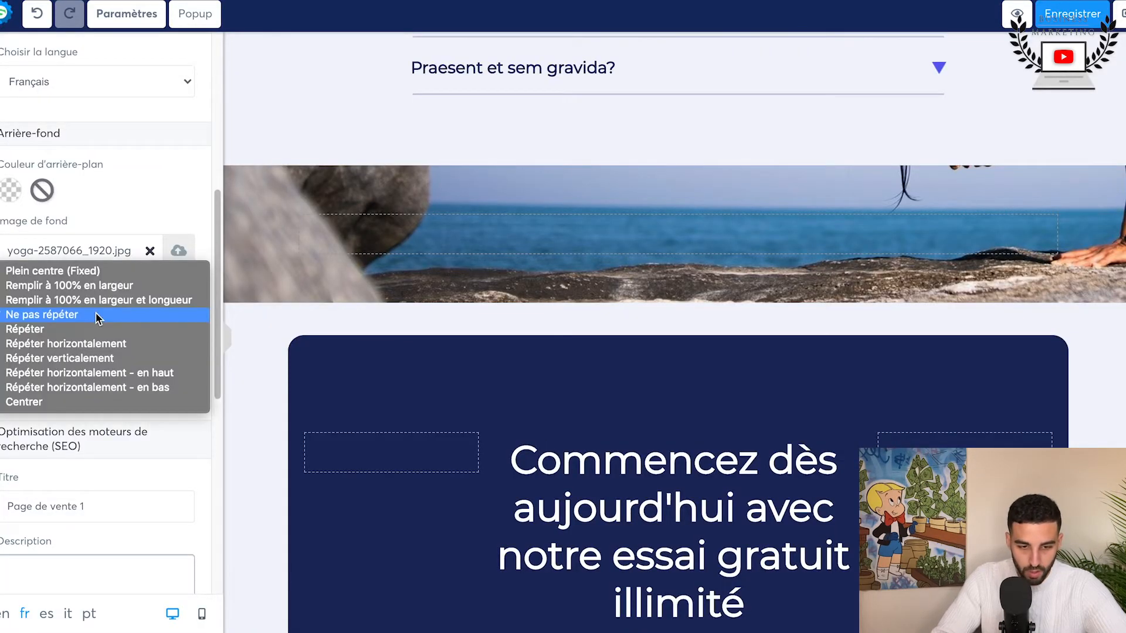
click(88, 275)
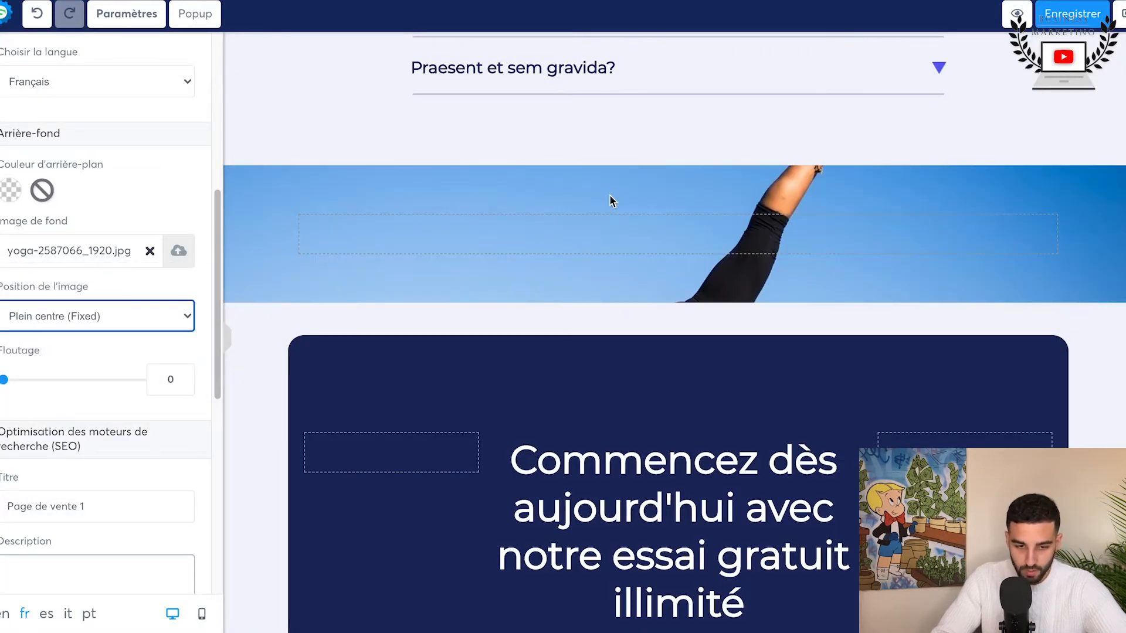
scroll(45, 391, down, 2)
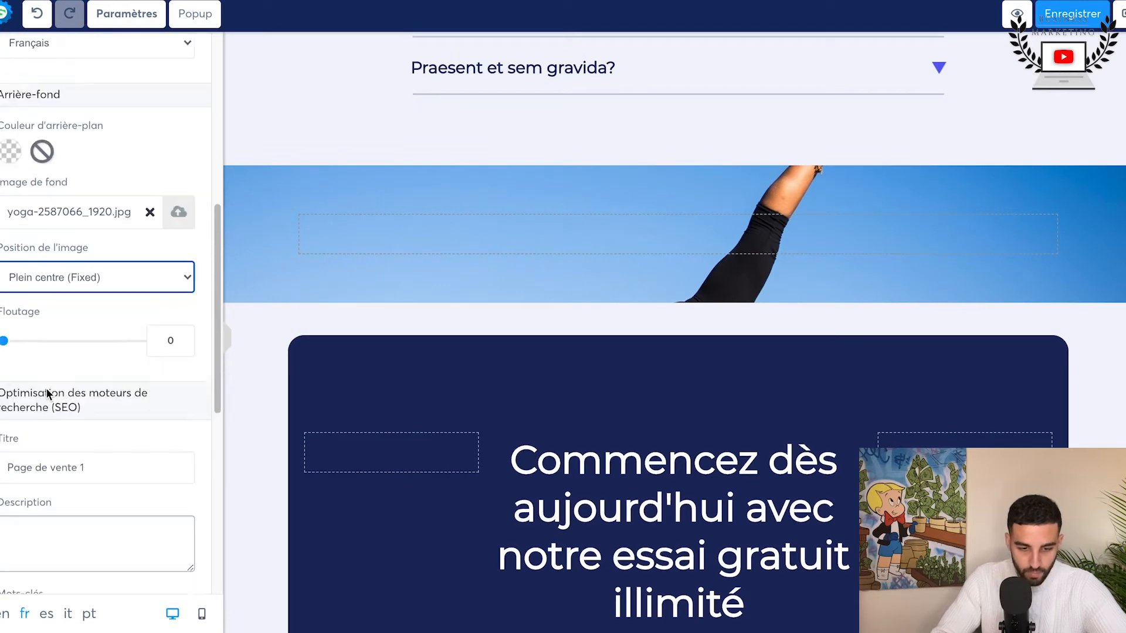
click(312, 256)
scroll(137, 150, up, 4)
scroll(137, 151, up, 4)
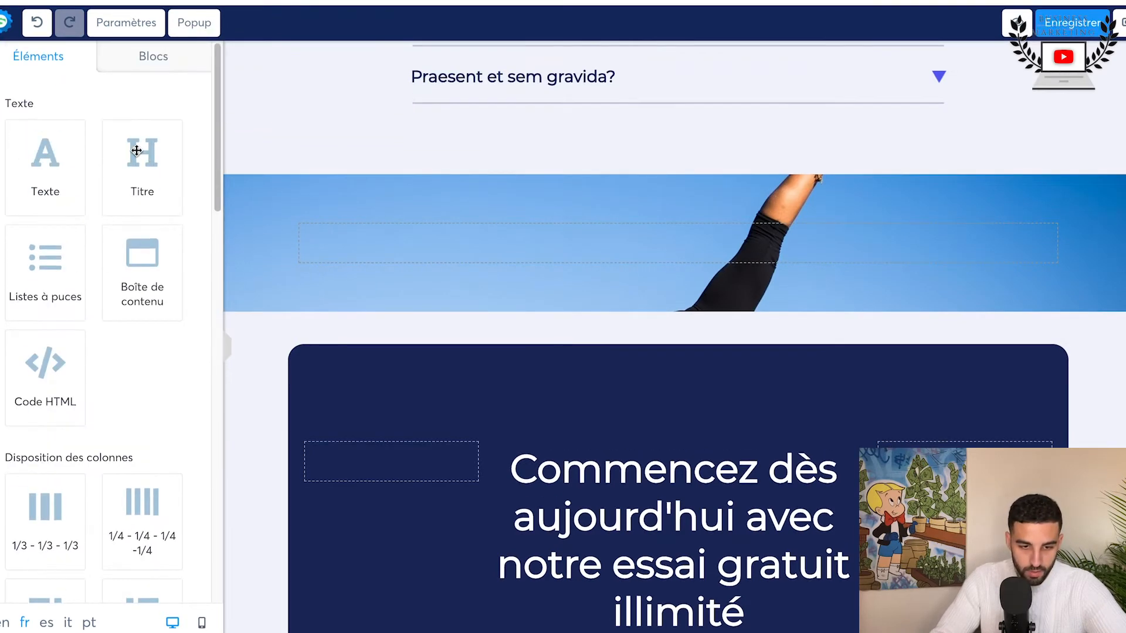
scroll(136, 151, down, 5)
scroll(136, 151, down, 3)
scroll(136, 150, up, 8)
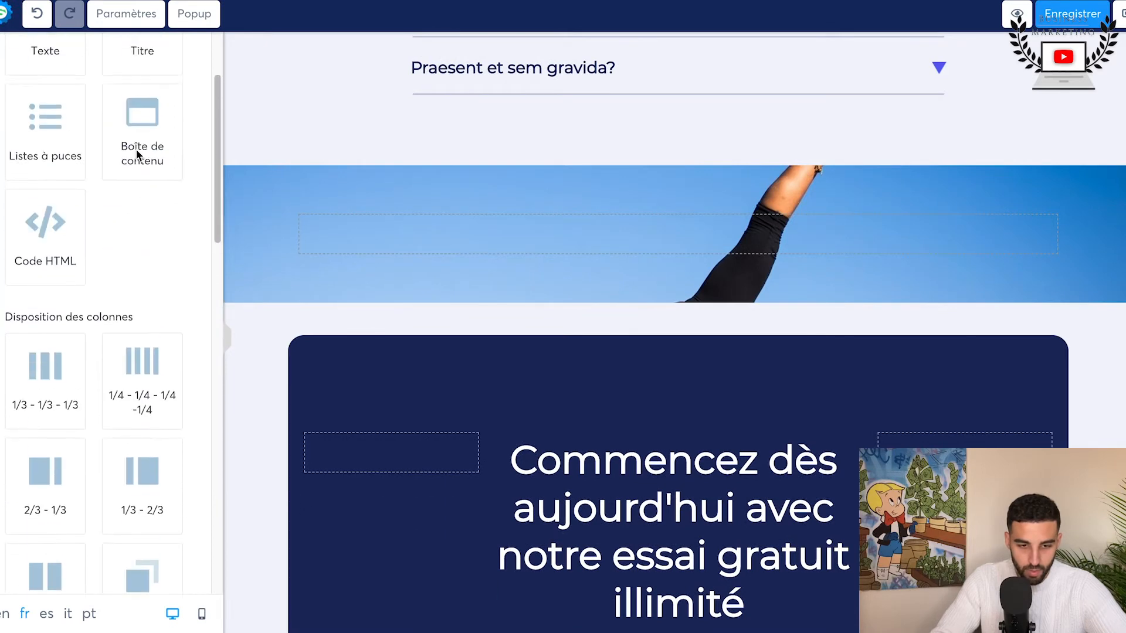
Step: Add a text element reading "Prendre soin de soi est inévitable pour un esprit sain" to the background-image section, with font size 38
drag(11, 148, 520, 233)
click(495, 228)
scroll(62, 399, down, 3)
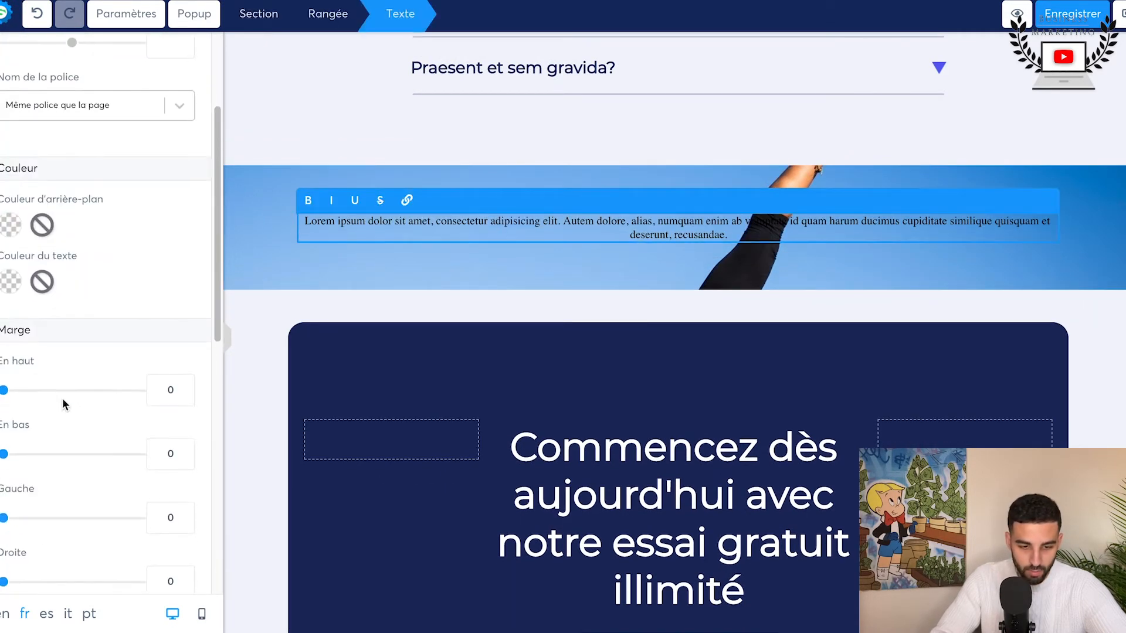
scroll(43, 367, up, 4)
drag(75, 157, 50, 158)
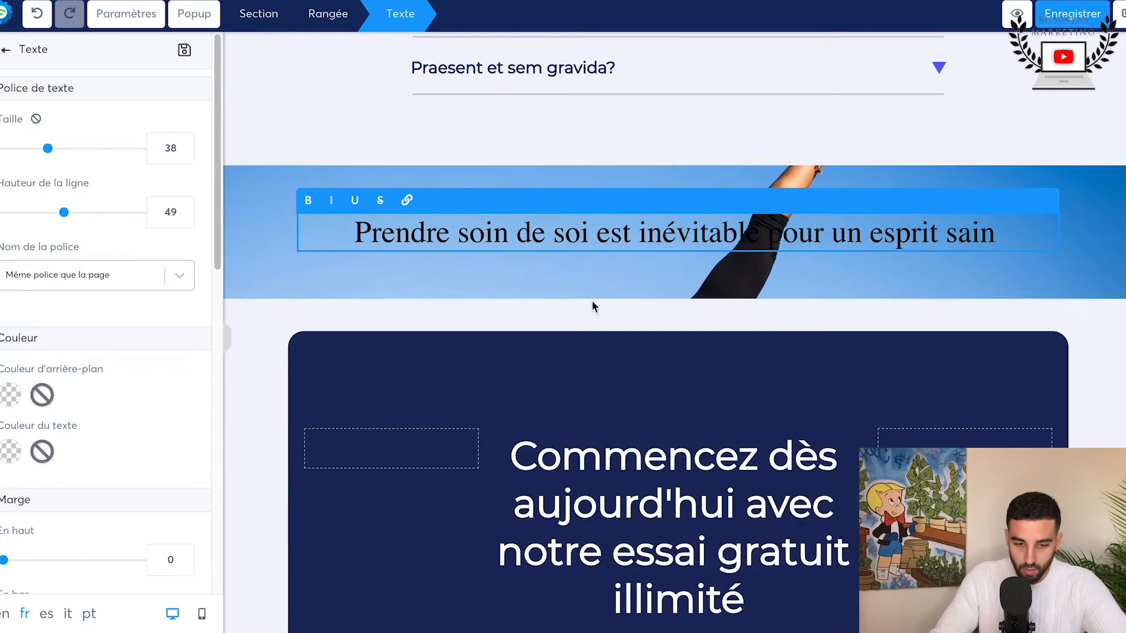
Step: Save the page and enlarge the "Prendre soin de soi" text to font size 100
scroll(6, 479, down, 10)
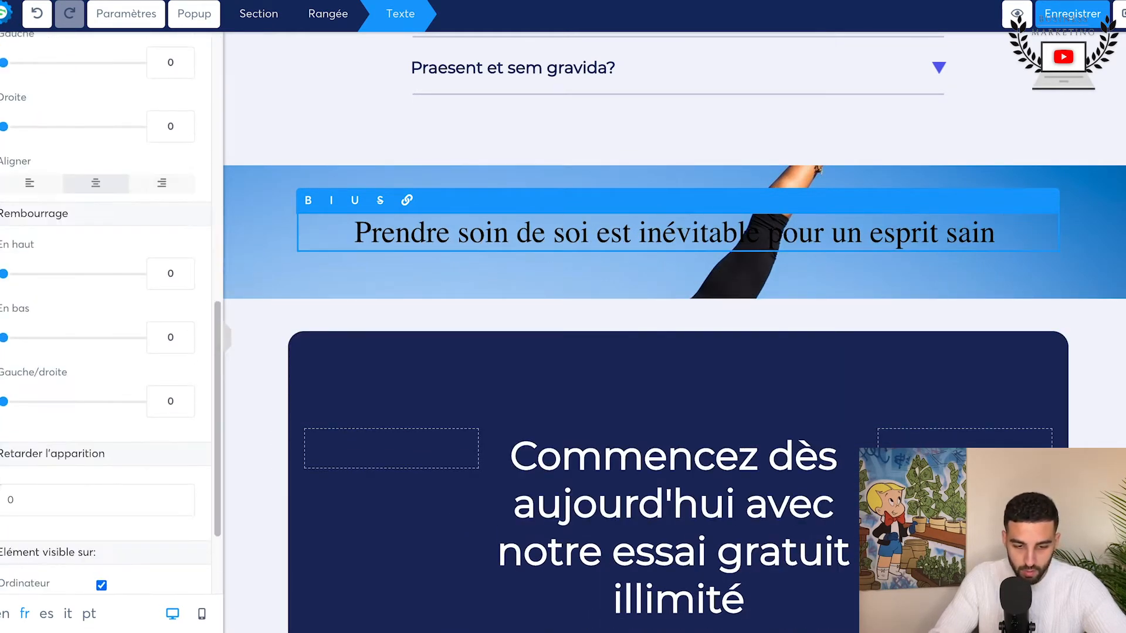
scroll(6, 479, up, 7)
scroll(128, 233, up, 4)
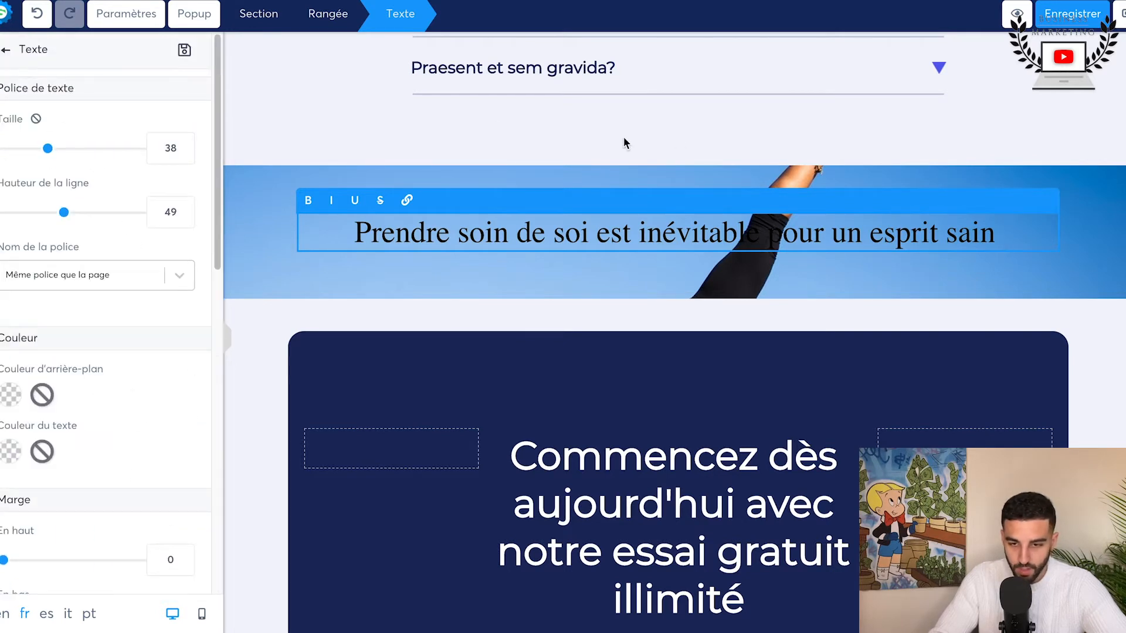
click(1082, 15)
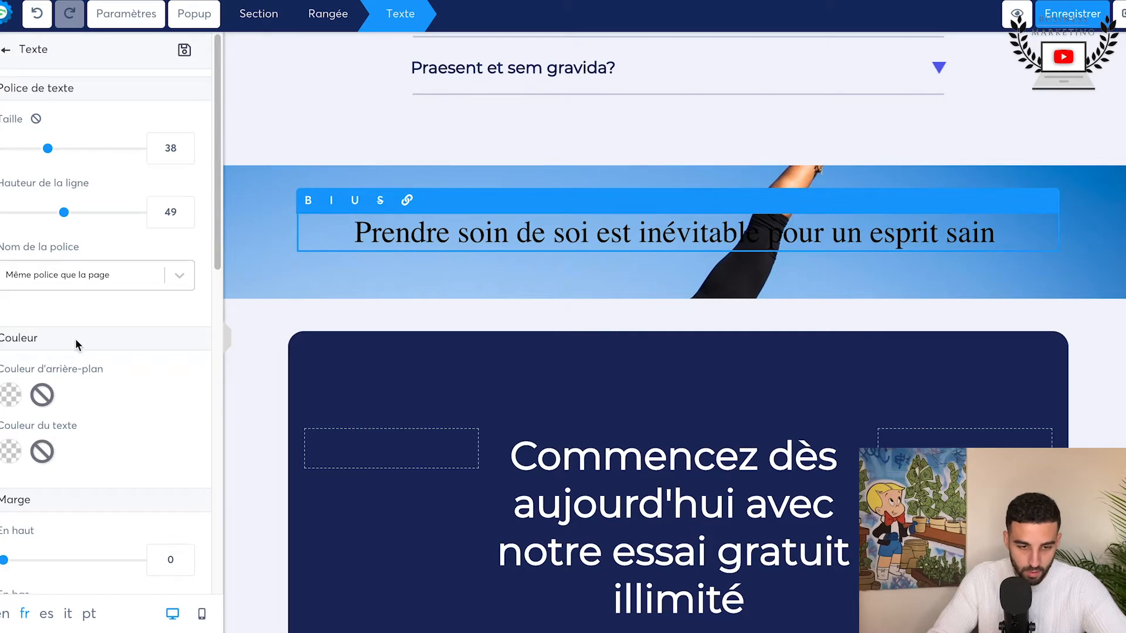
drag(49, 150, 179, 174)
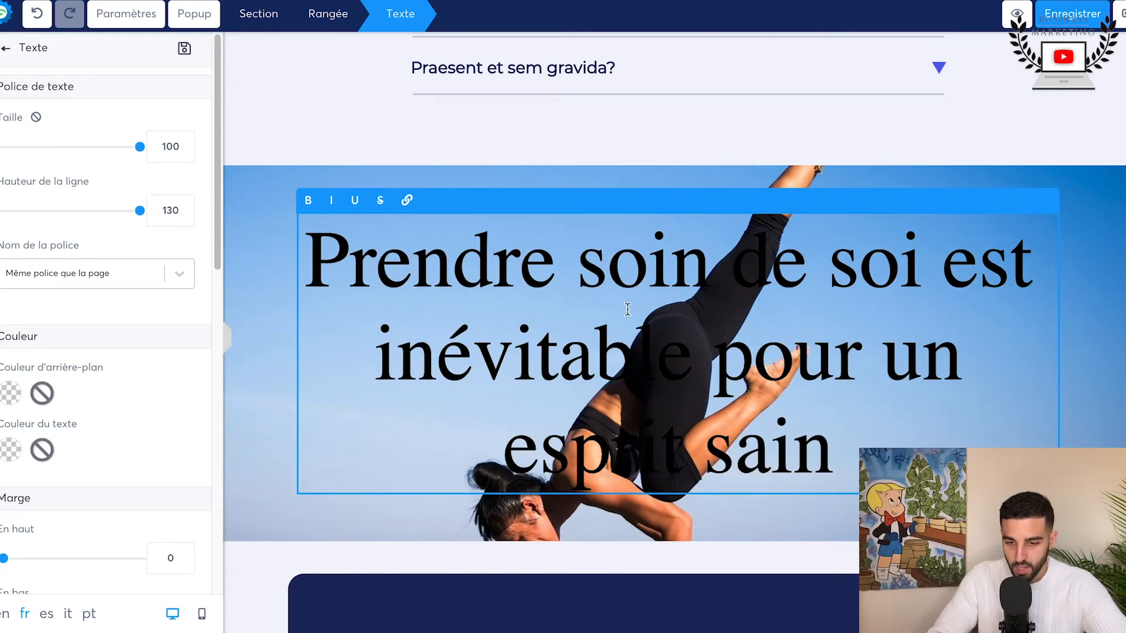
click(651, 183)
Step: Apply the "Ombre moyenne" shadow to the section containing the "Prendre soin de soi" text
click(263, 232)
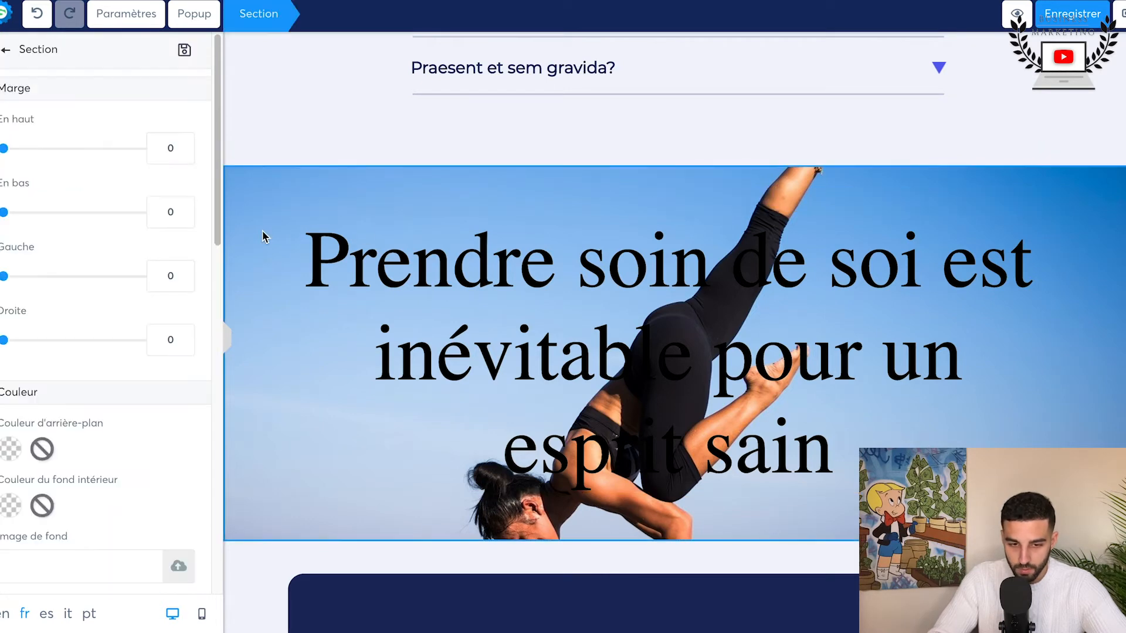
scroll(94, 348, down, 15)
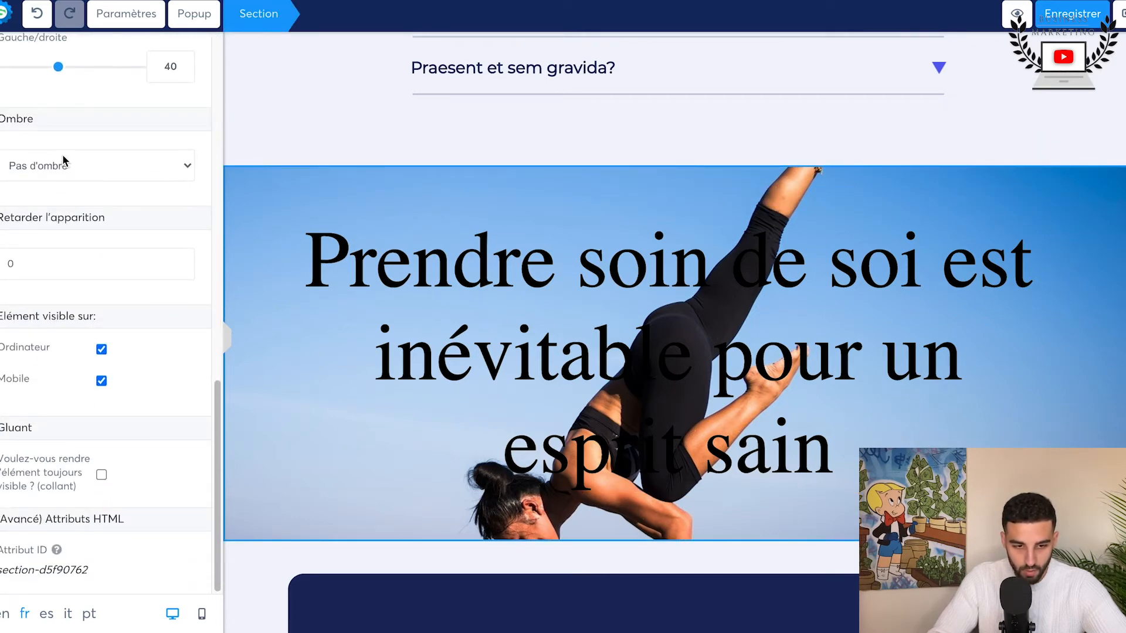
click(64, 164)
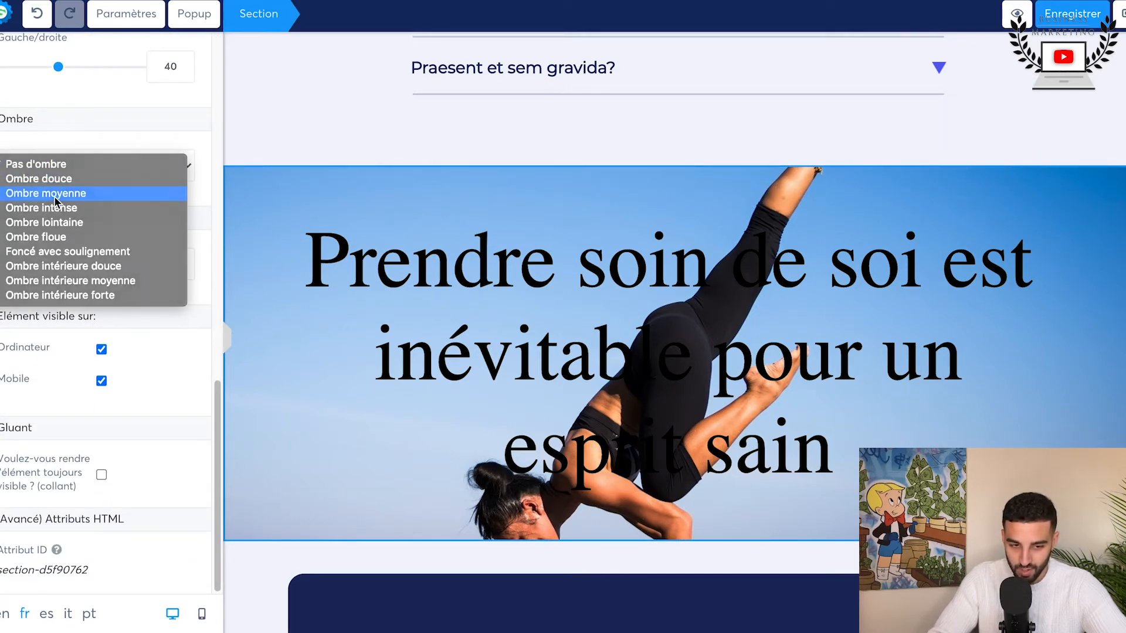
click(54, 194)
click(292, 161)
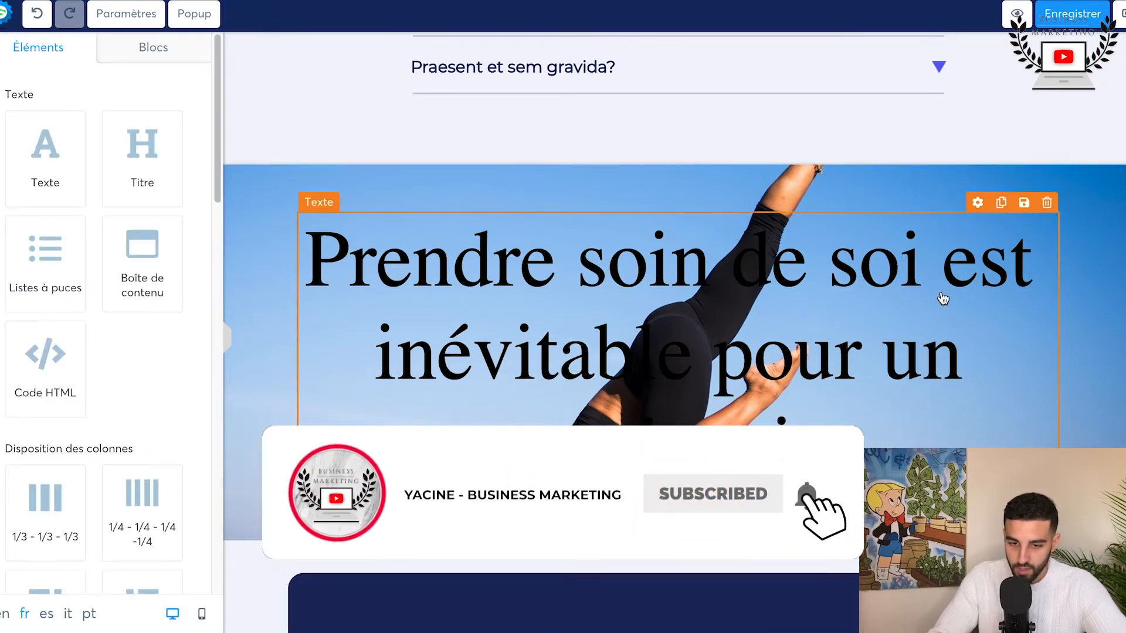
Step: Examine how the fixed background image moves behind the "Prendre soin de soi" section relative to the surrounding content
scroll(942, 299, down, 5)
scroll(942, 299, up, 20)
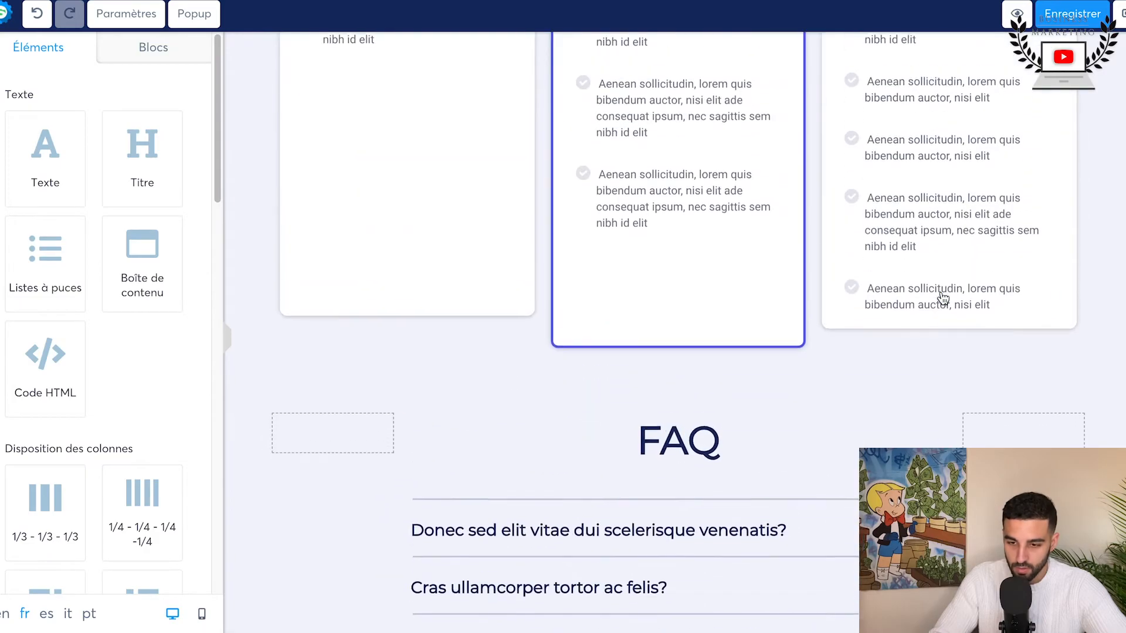
scroll(943, 299, up, 15)
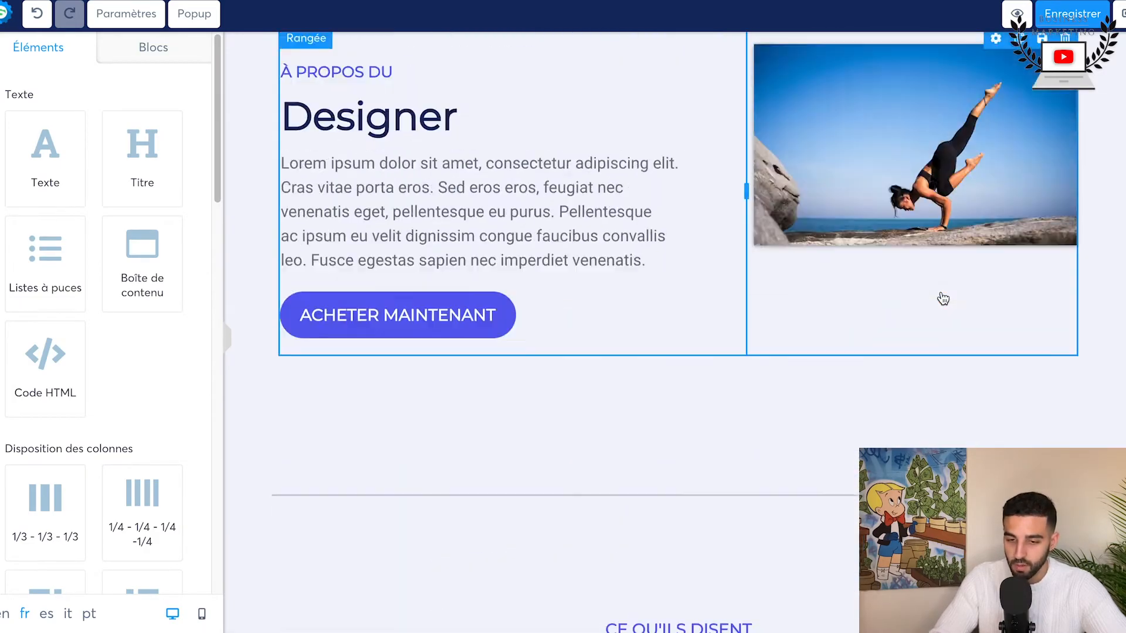
scroll(943, 299, up, 8)
scroll(943, 299, down, 20)
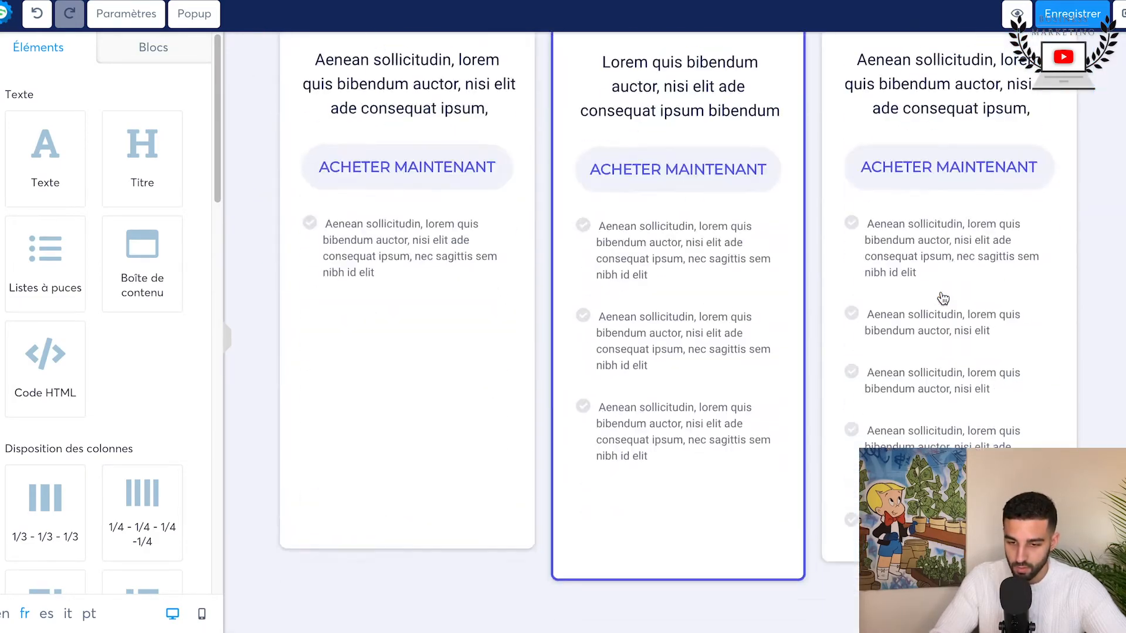
scroll(942, 299, down, 15)
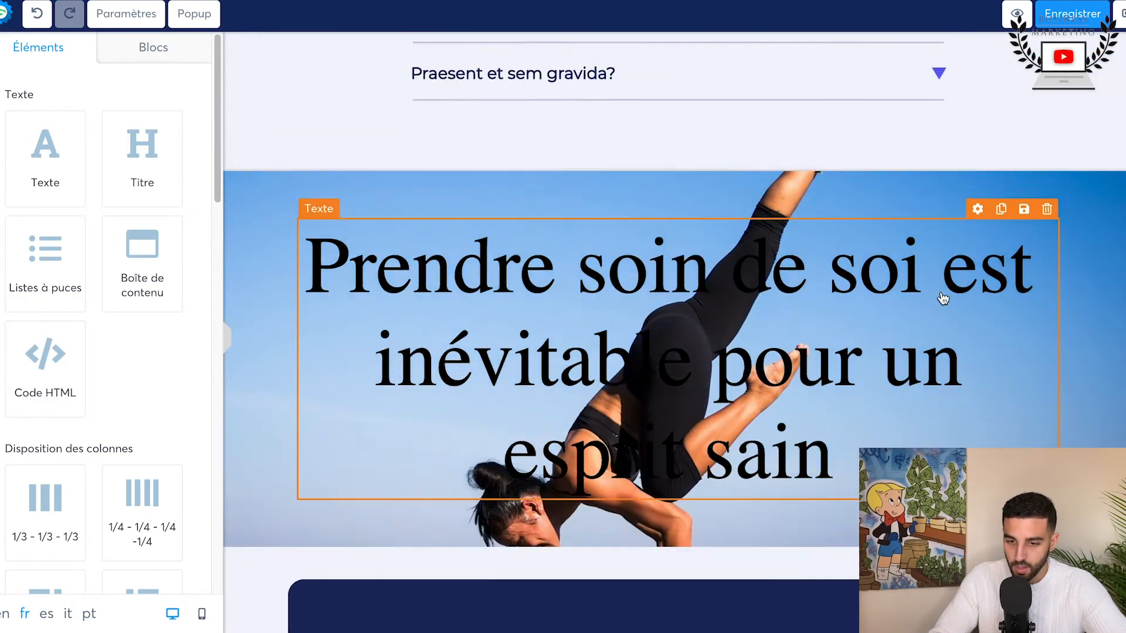
scroll(942, 299, up, 8)
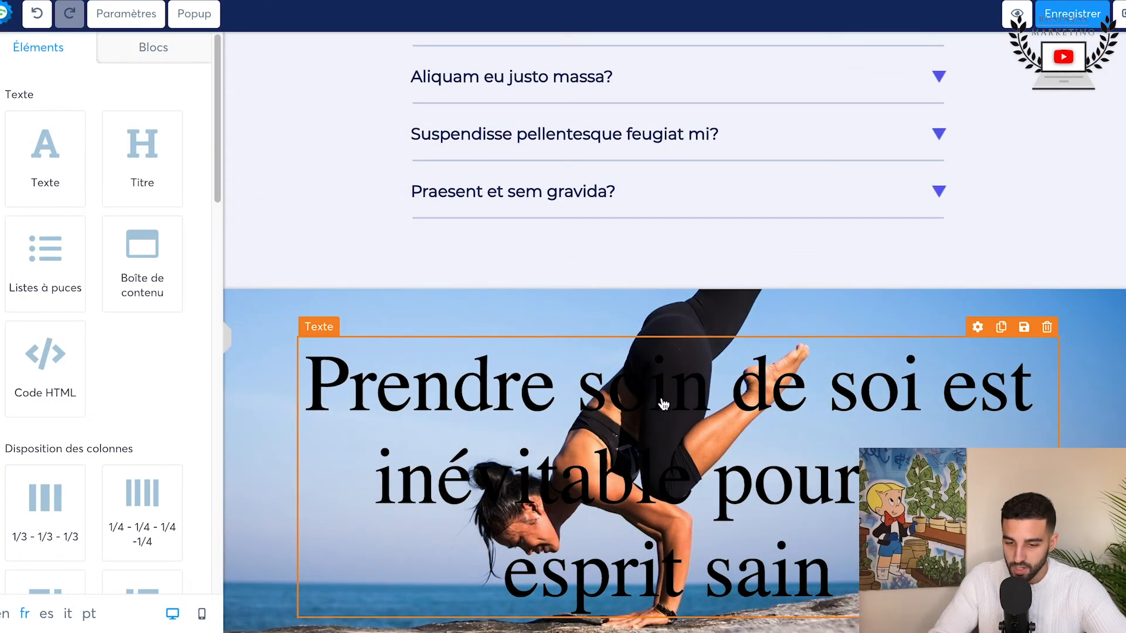
scroll(678, 415, down, 4)
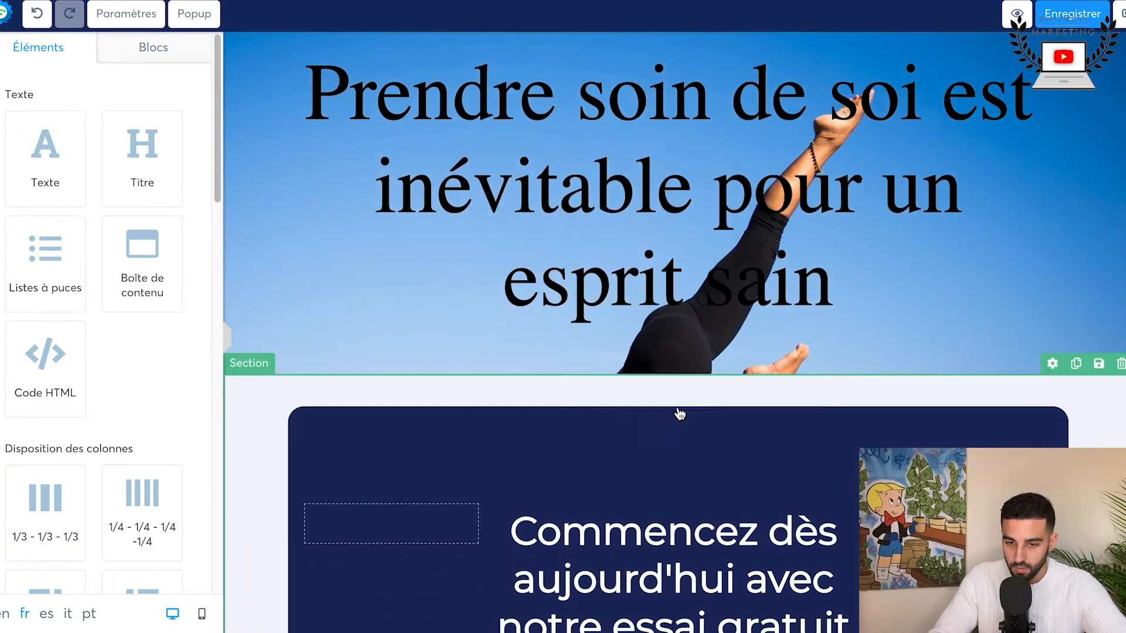
scroll(678, 410, up, 3)
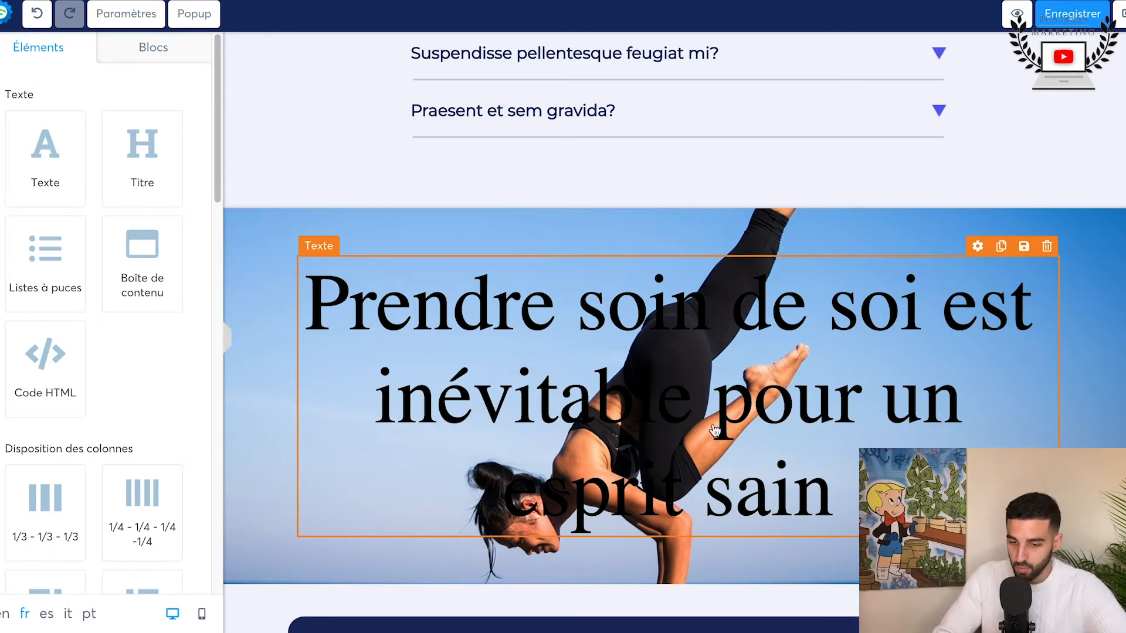
scroll(715, 431, down, 12)
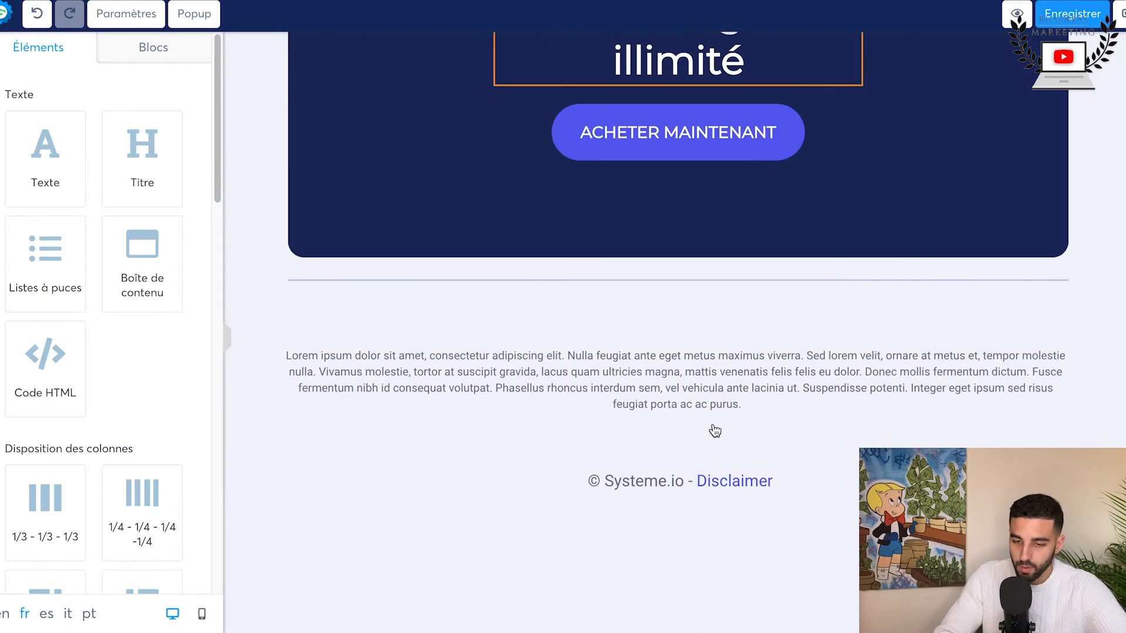
Step: Review the sales page from the running and product sections through testimonials, author, pricing and FAQ to the background-image section
scroll(715, 430, up, 10)
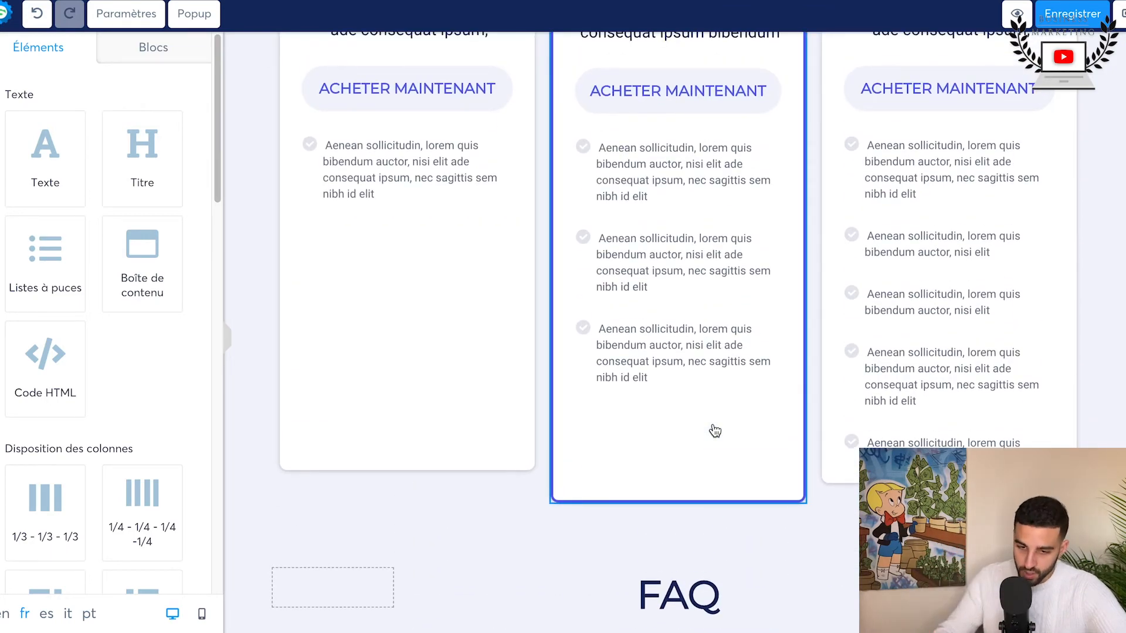
scroll(714, 431, up, 15)
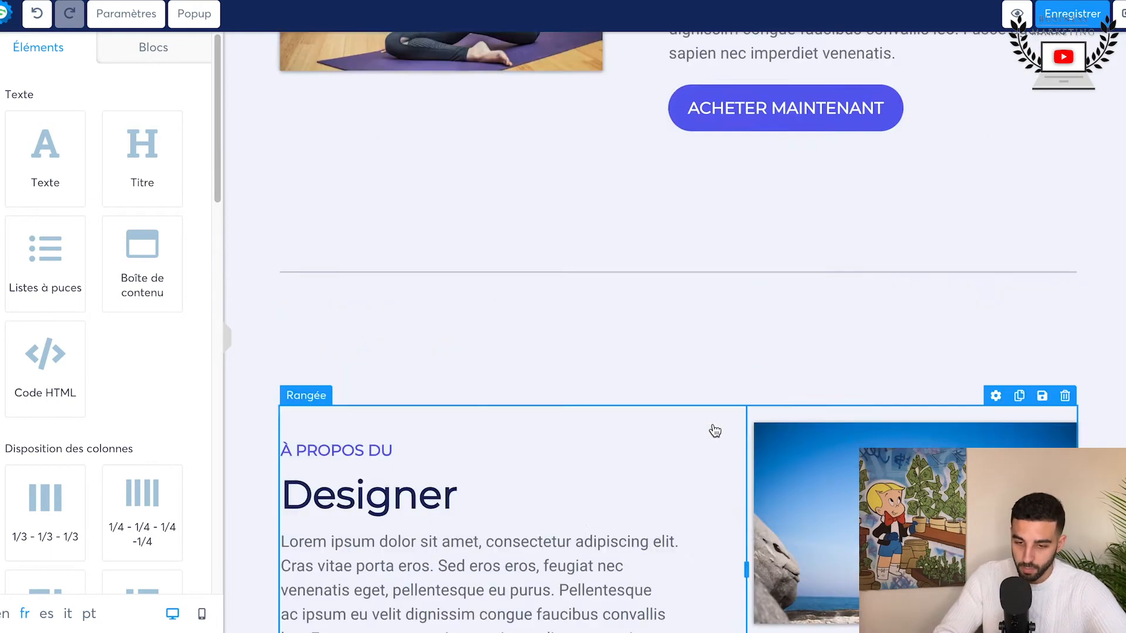
scroll(494, 182, down, 10)
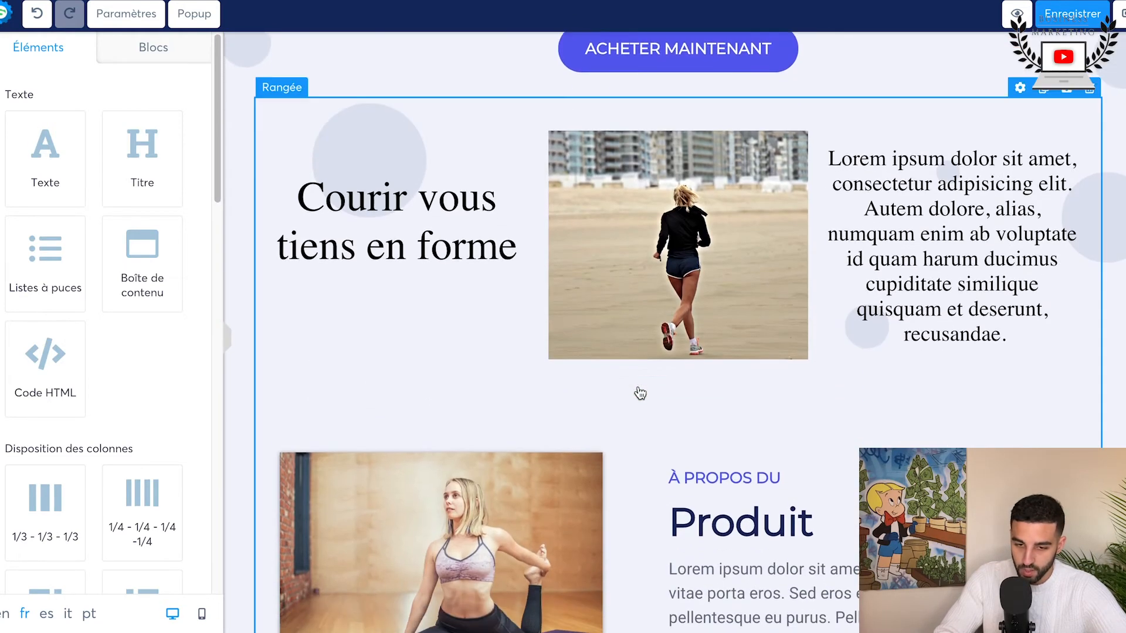
scroll(705, 251, down, 3)
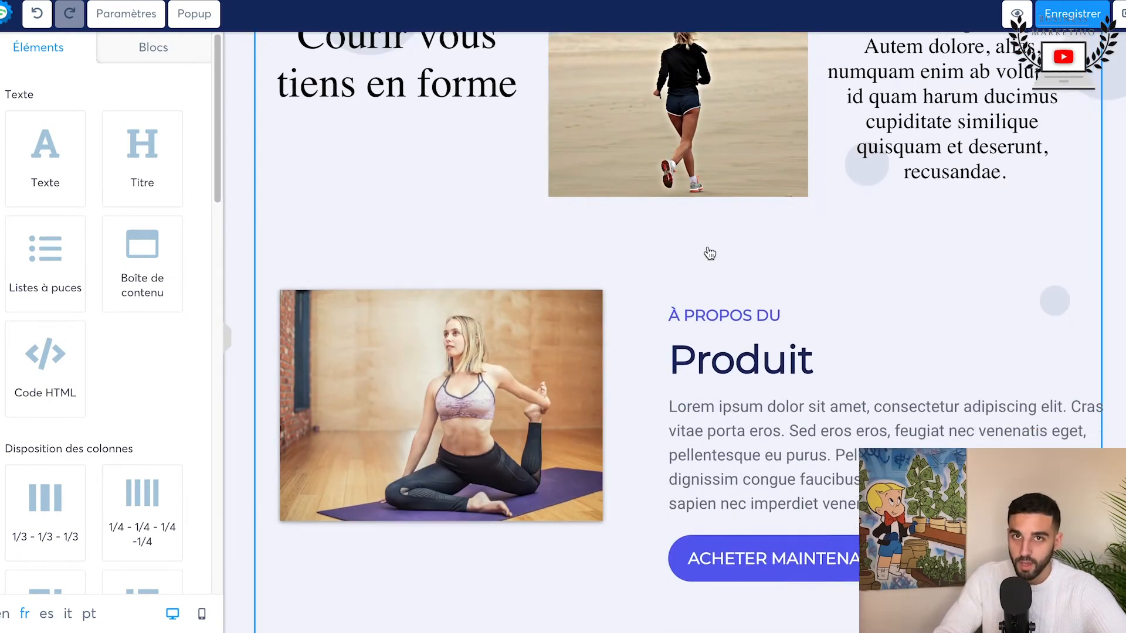
scroll(909, 419, down, 15)
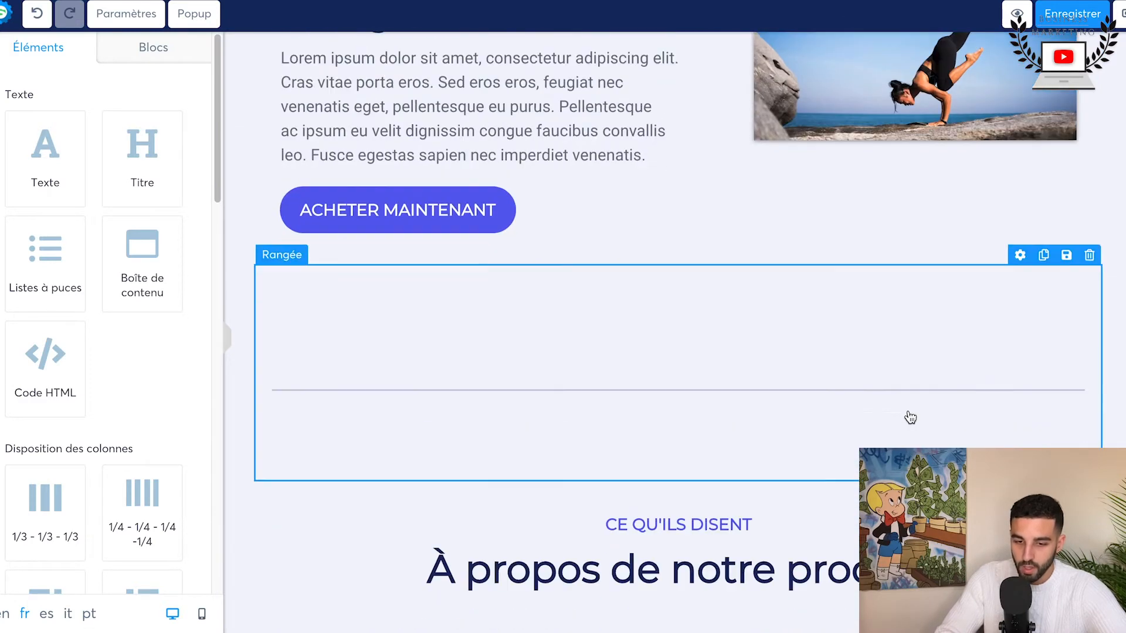
scroll(495, 283, up, 4)
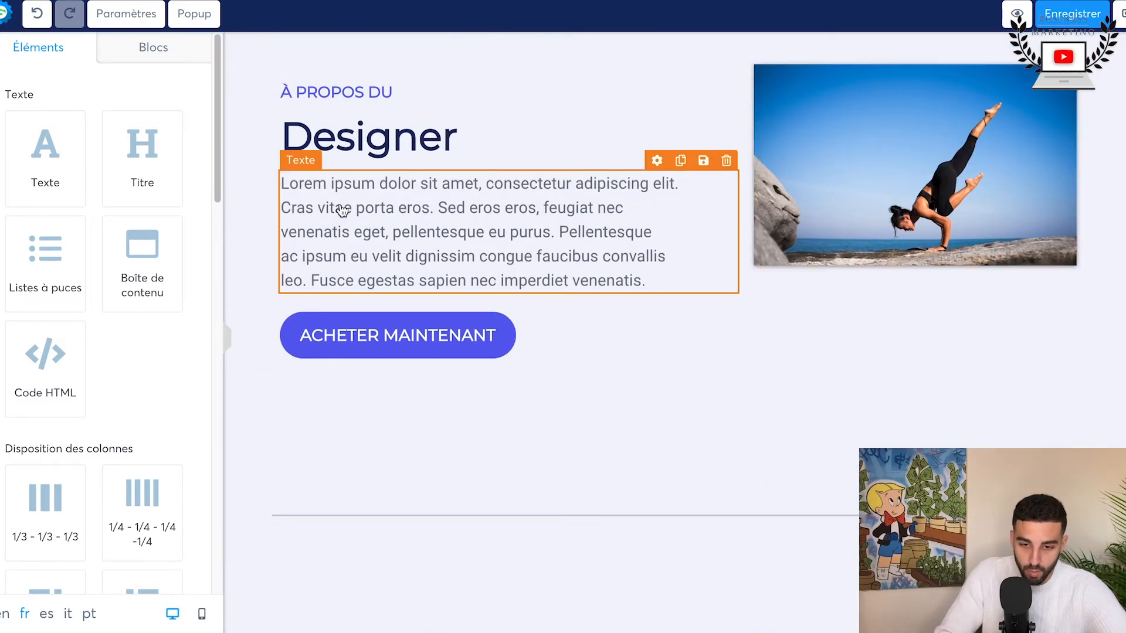
scroll(693, 276, down, 8)
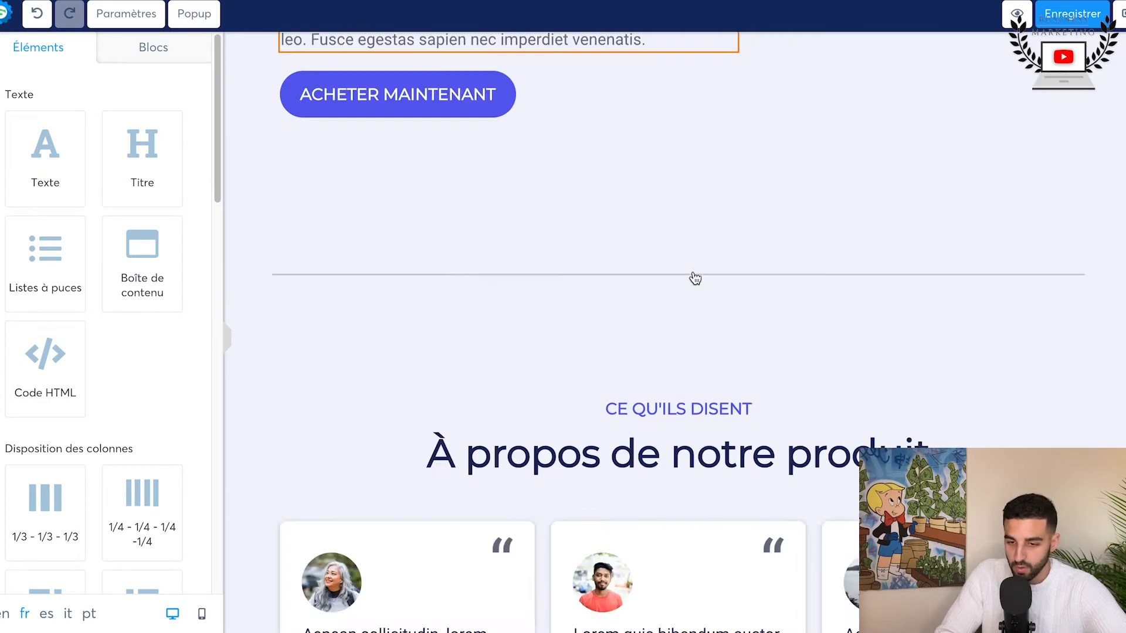
scroll(695, 278, down, 3)
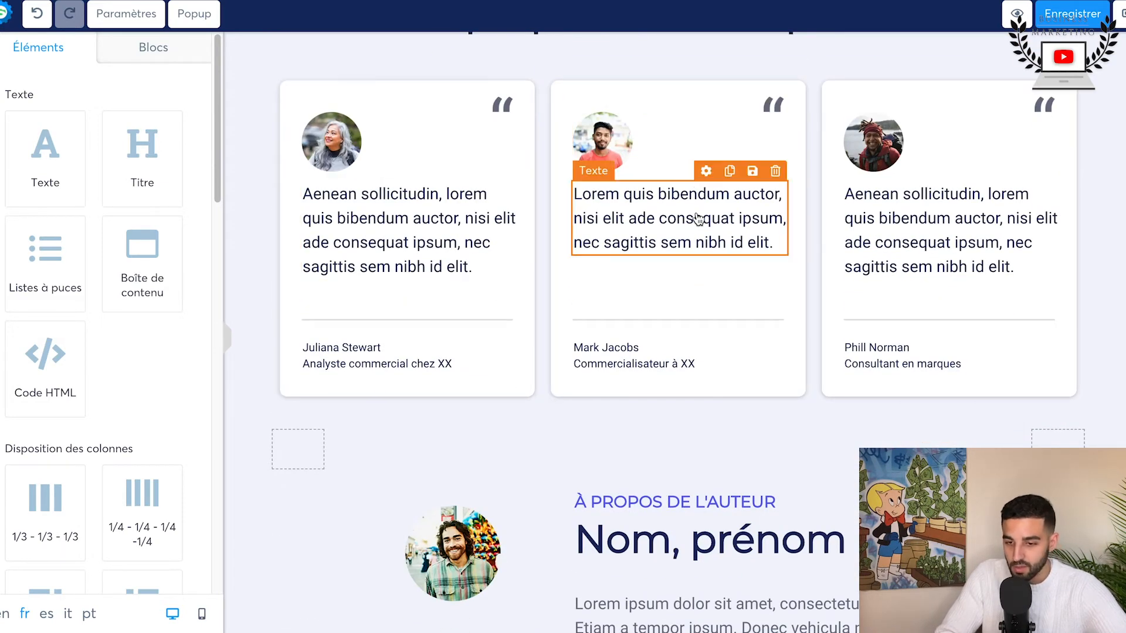
scroll(973, 247, down, 11)
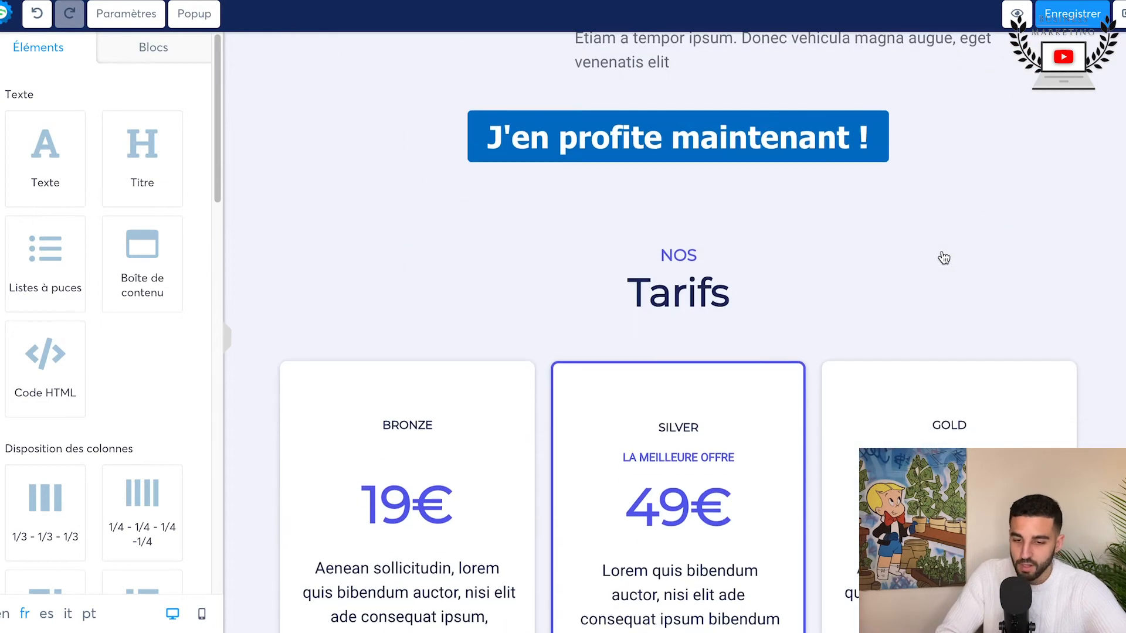
scroll(884, 286, down, 4)
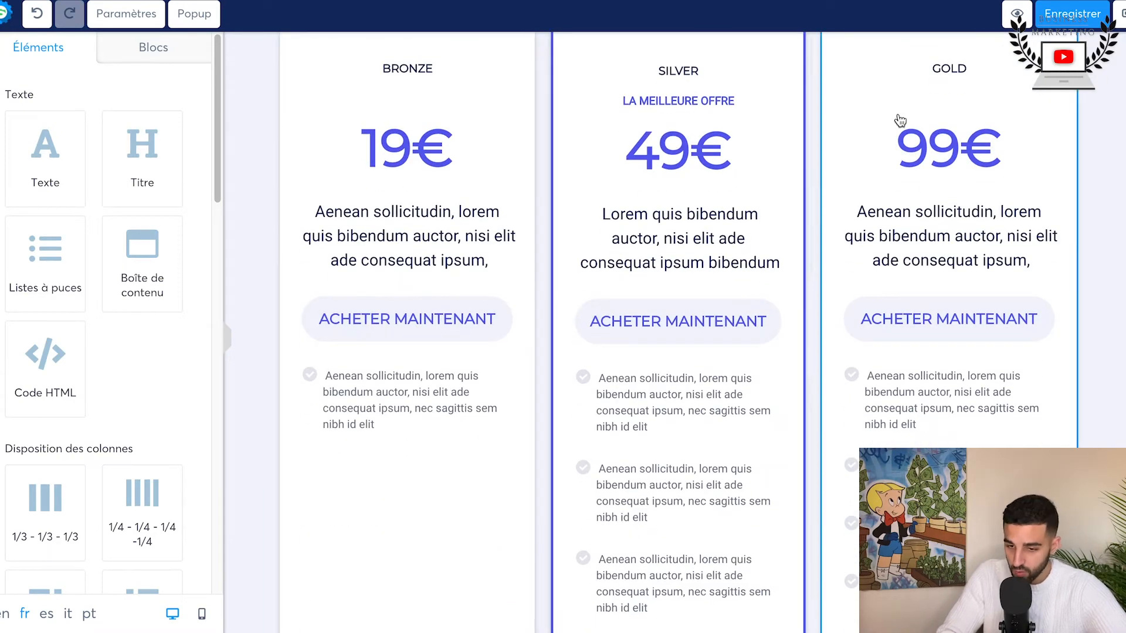
scroll(535, 250, down, 8)
scroll(535, 249, down, 13)
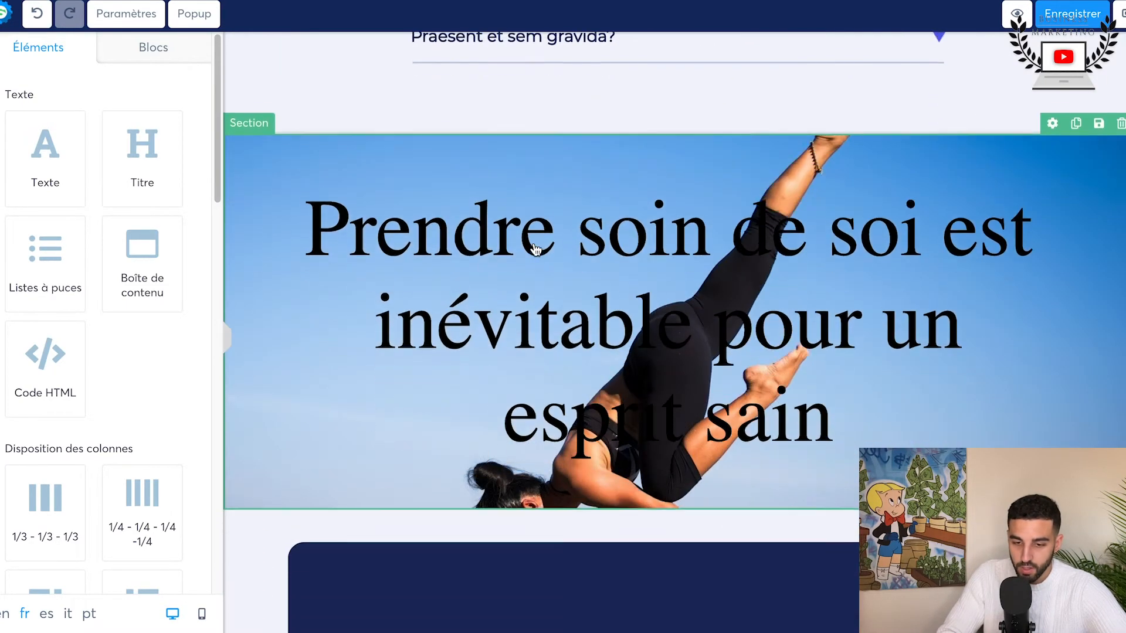
scroll(785, 289, down, 3)
scroll(786, 290, up, 3)
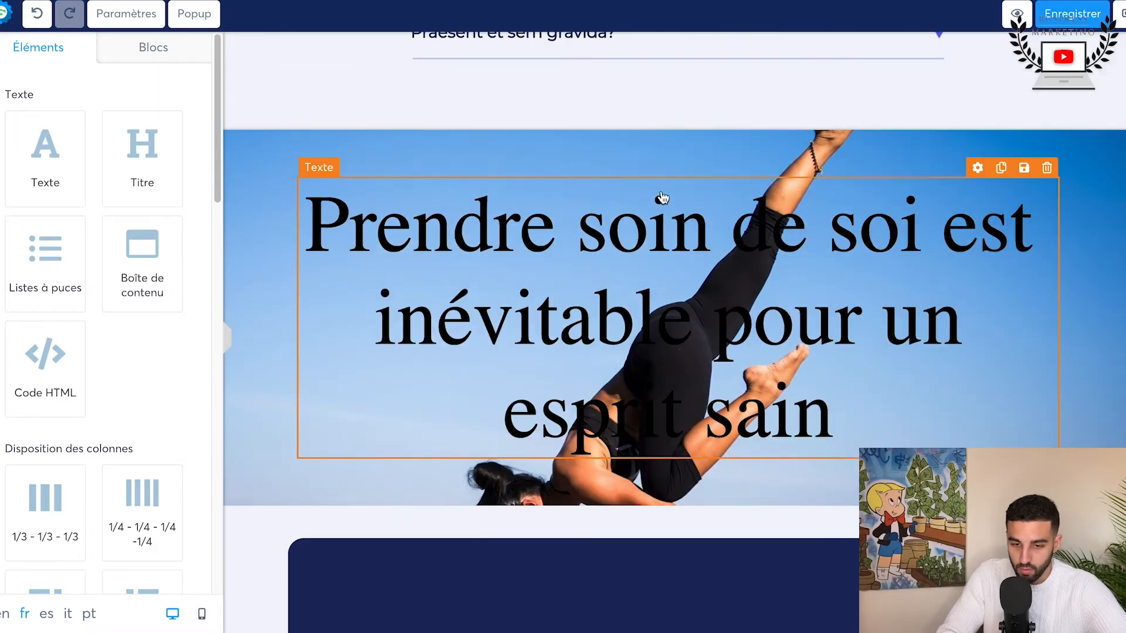
scroll(786, 289, down, 5)
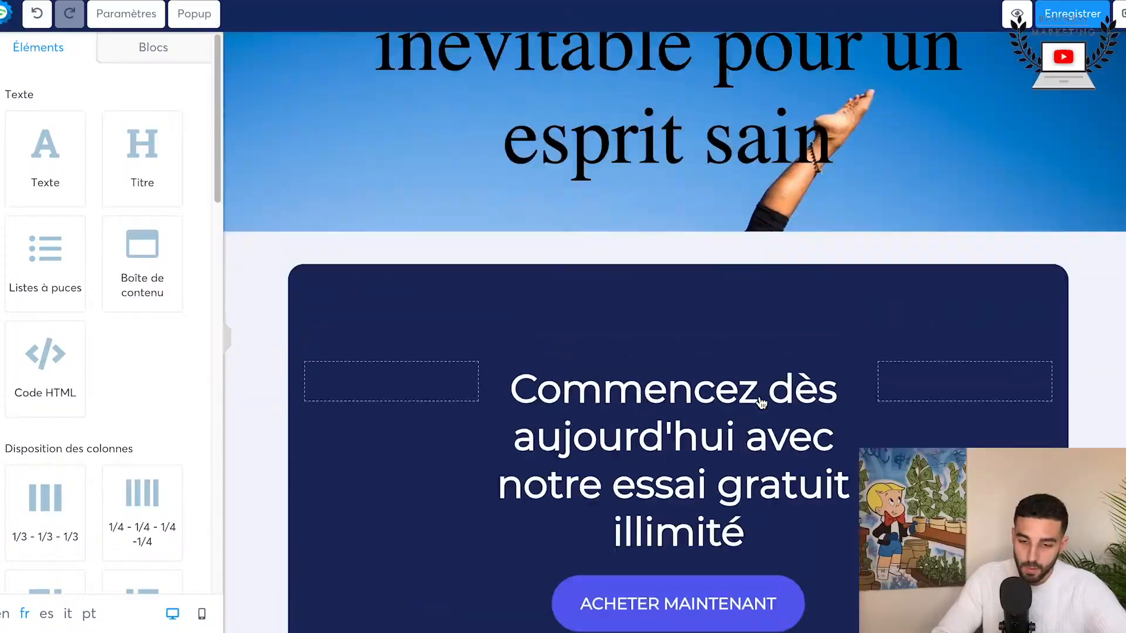
scroll(674, 235, up, 8)
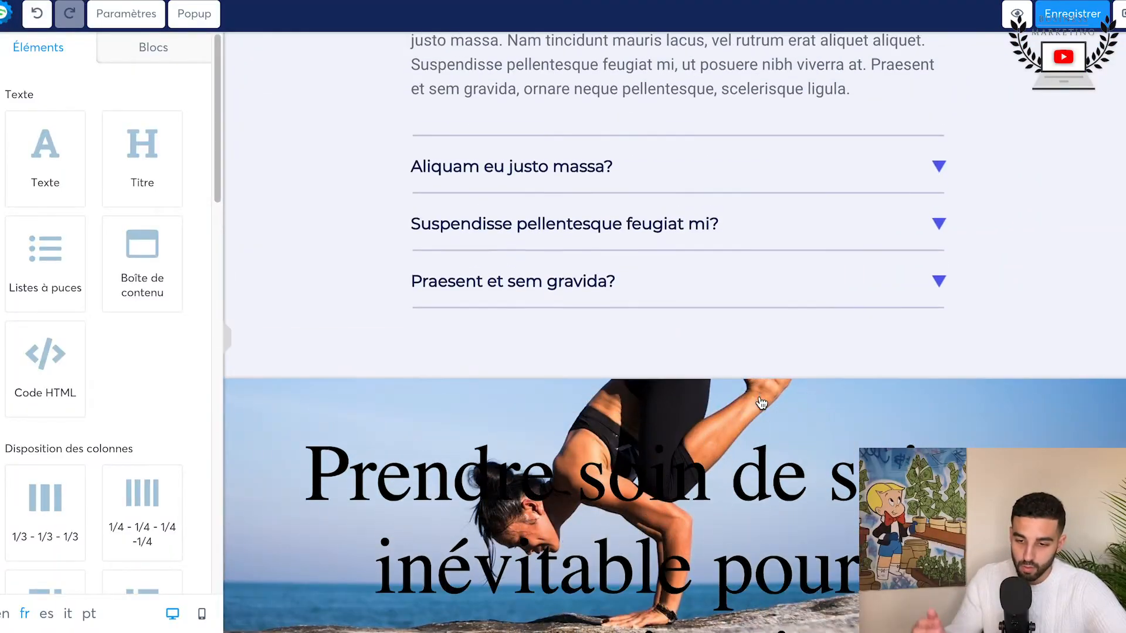
Step: Save the sales page and open the automation rules of the funnel's TDV step
click(1066, 16)
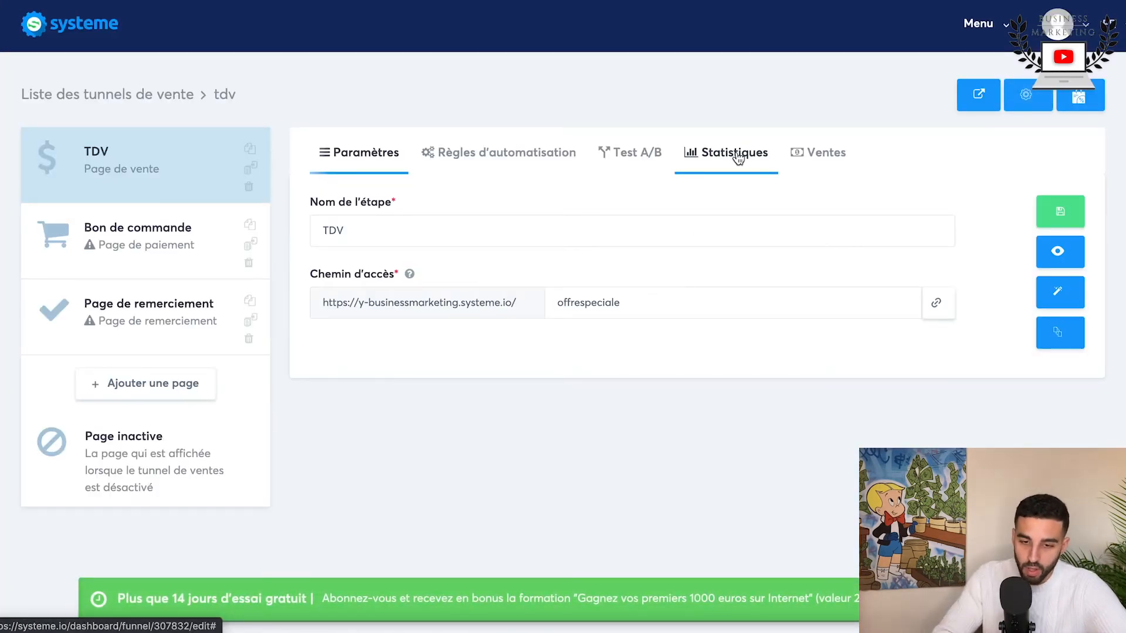
click(524, 150)
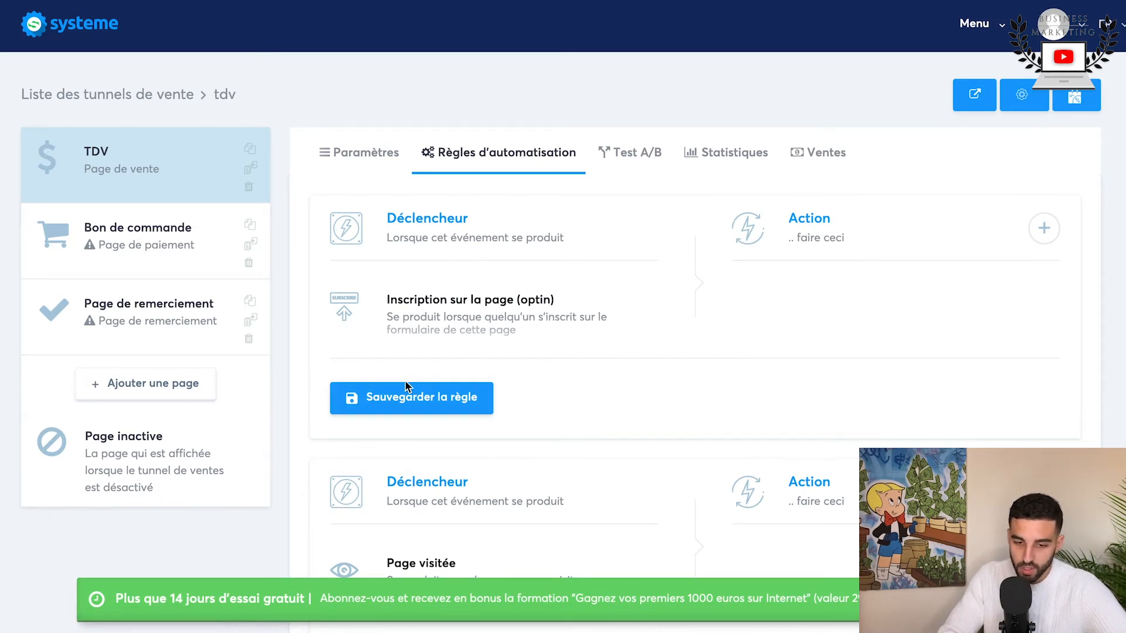
scroll(777, 413, down, 2)
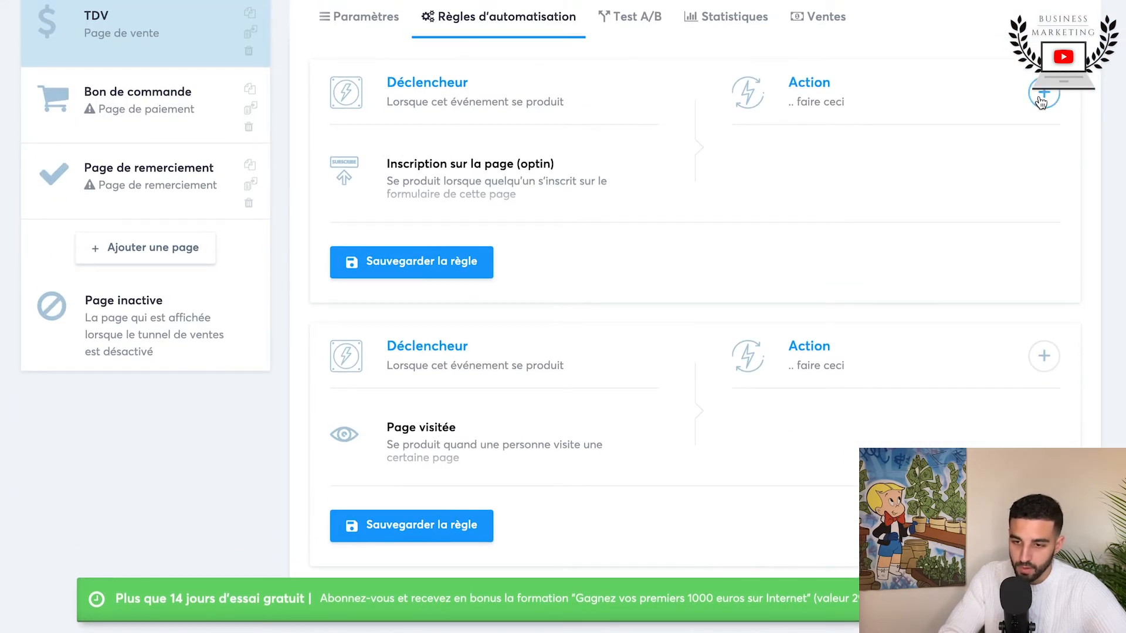
Step: Apply the blue "Nom du produit" payment page template to the Bon de commande step
click(63, 121)
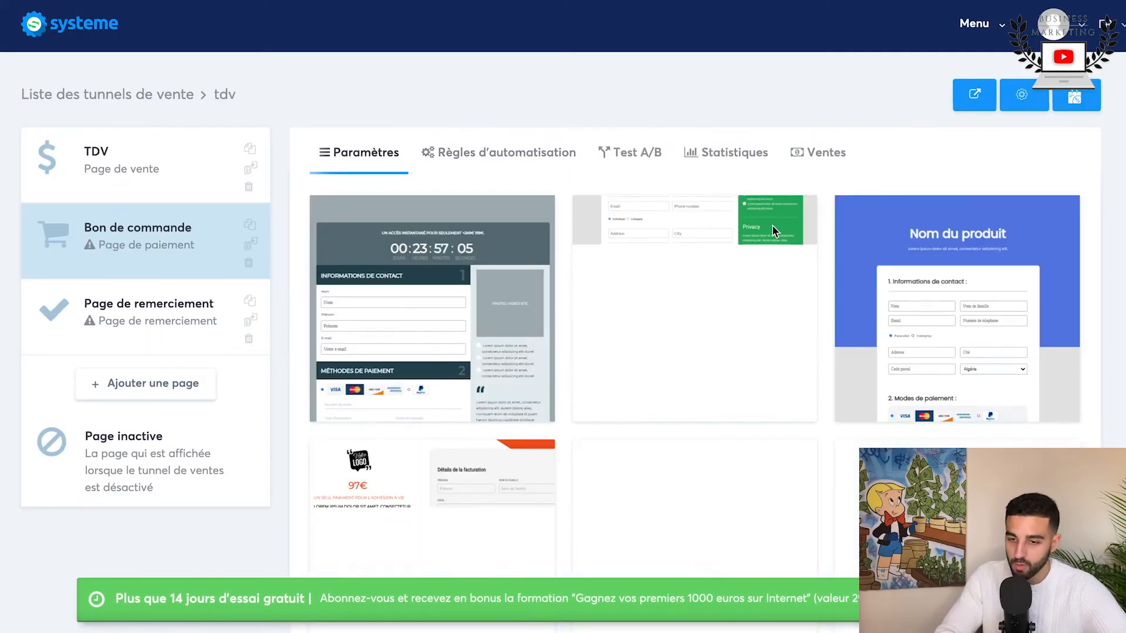
mouse_move(720, 400)
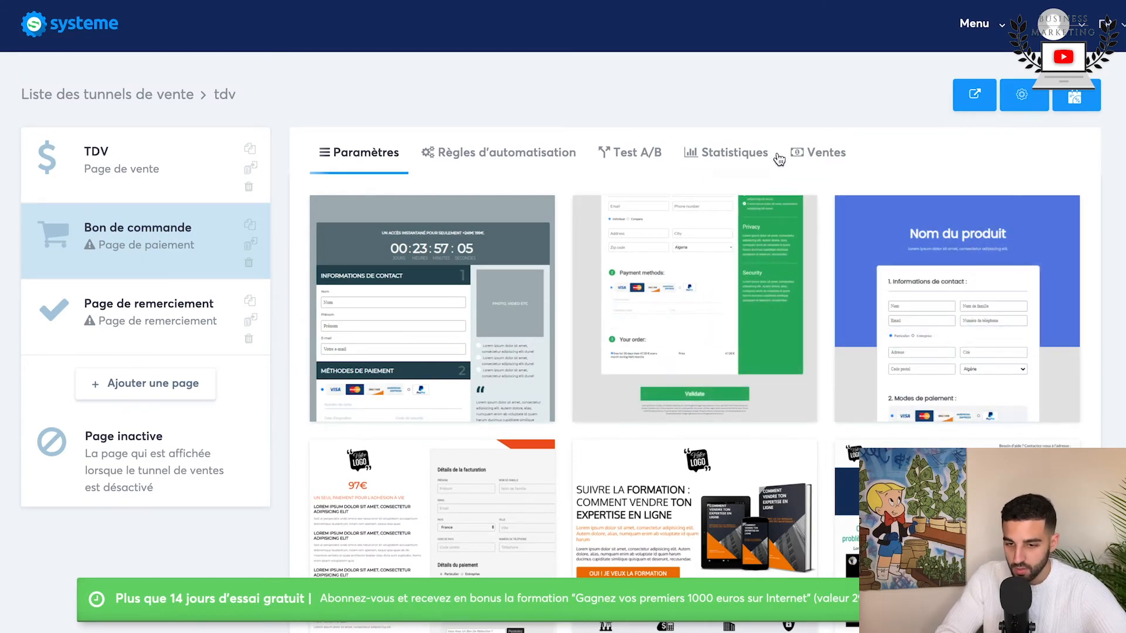
click(182, 200)
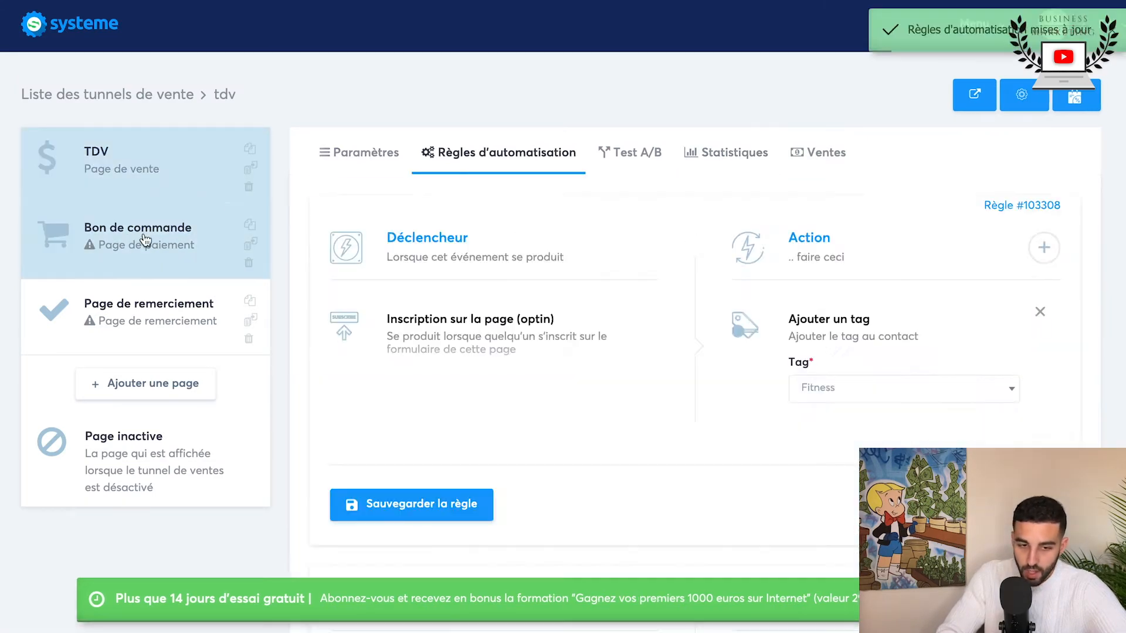
click(145, 239)
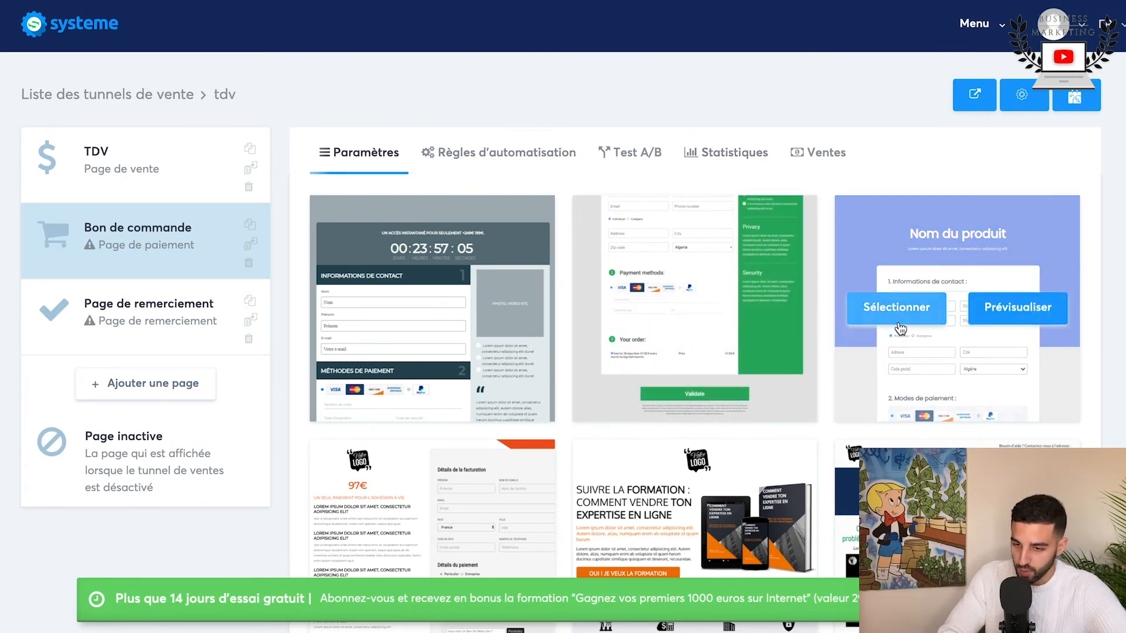
click(901, 326)
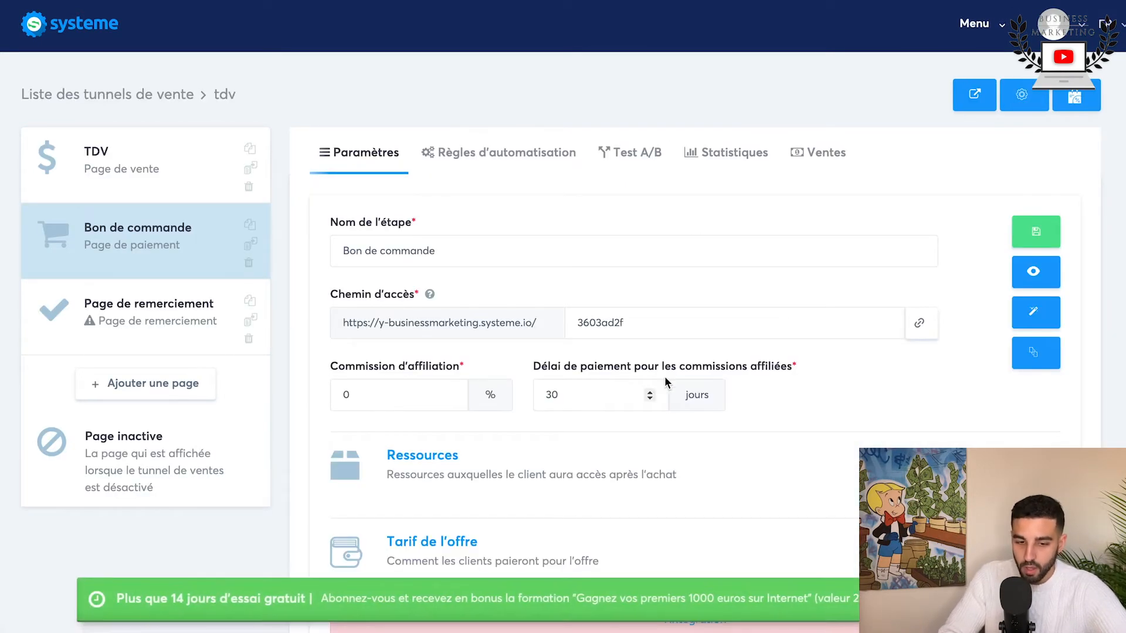
Step: Preview the Bon de commande page, check its contact form, and return to the funnel settings
click(1024, 278)
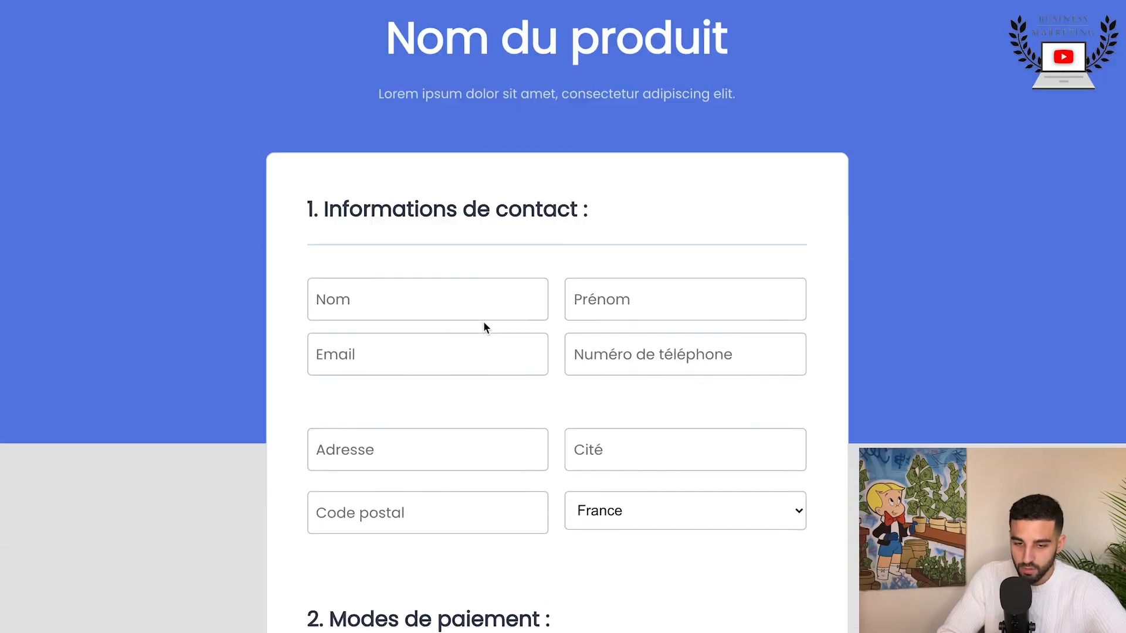
scroll(484, 324, down, 10)
click(484, 327)
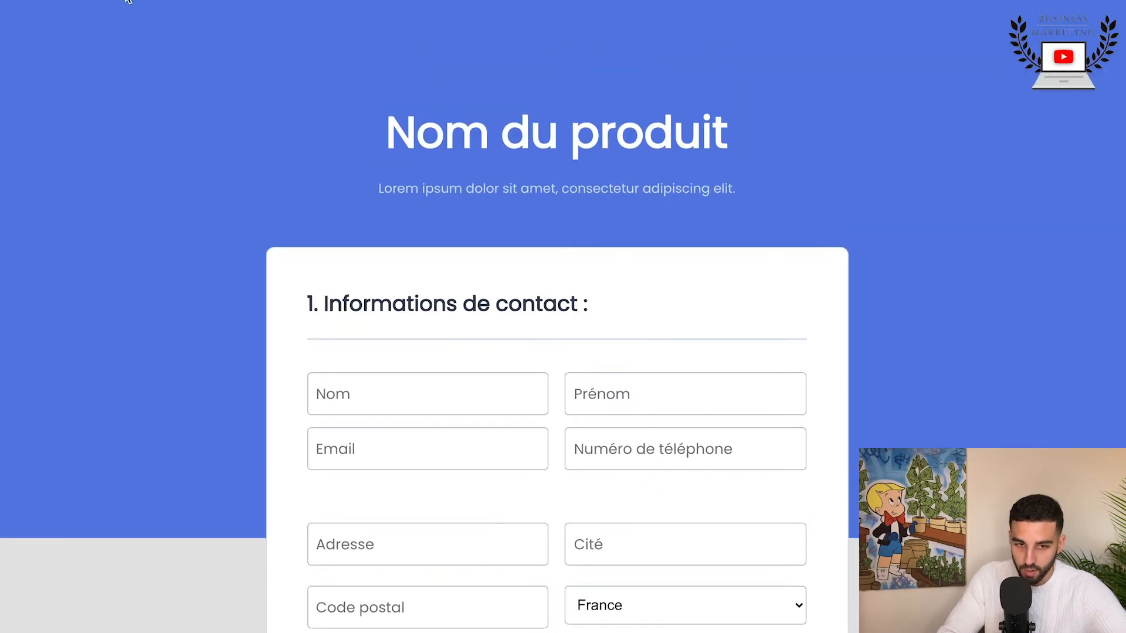
key(super+w)
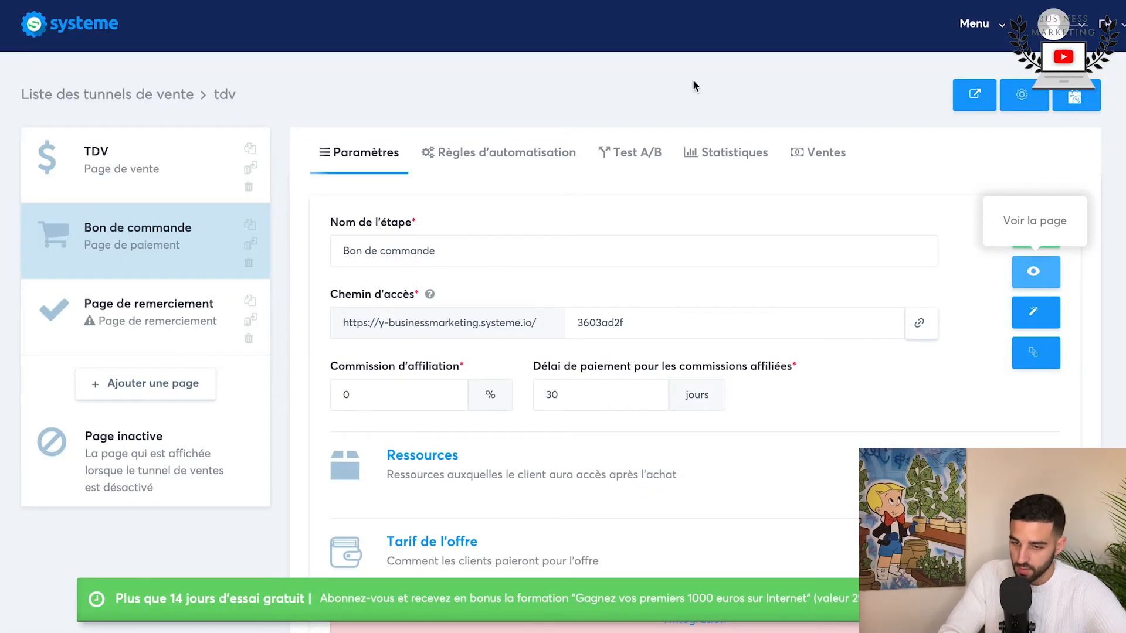
Step: Add the "S'abonner à la campagne" action to the order form's "Nouvelle vente" automation rule and save the rule
click(729, 158)
click(450, 159)
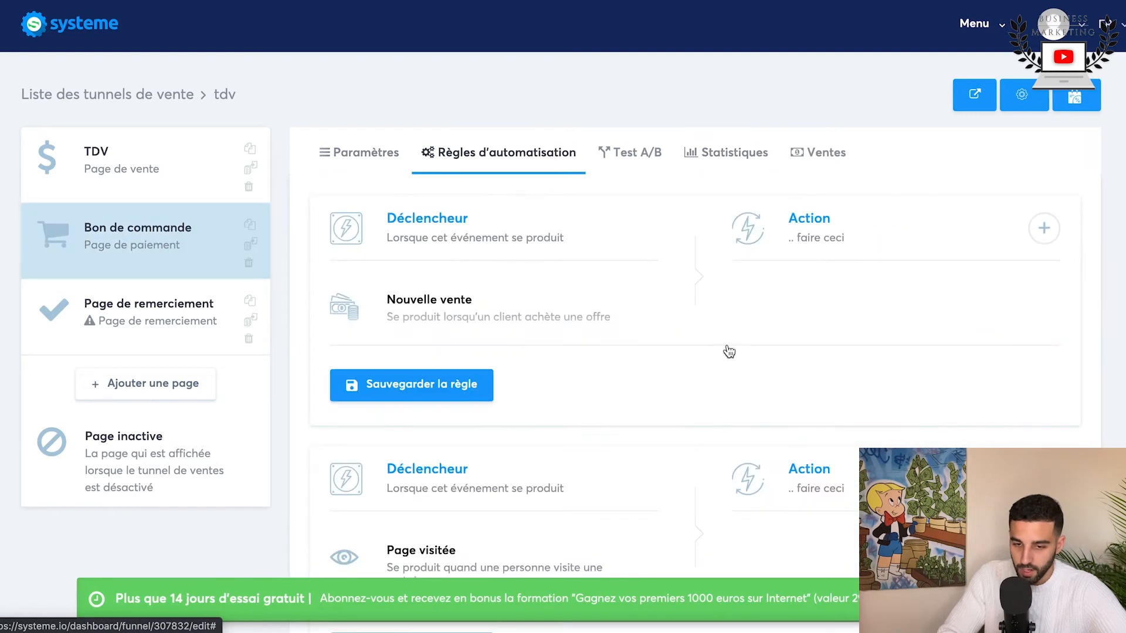
click(1044, 229)
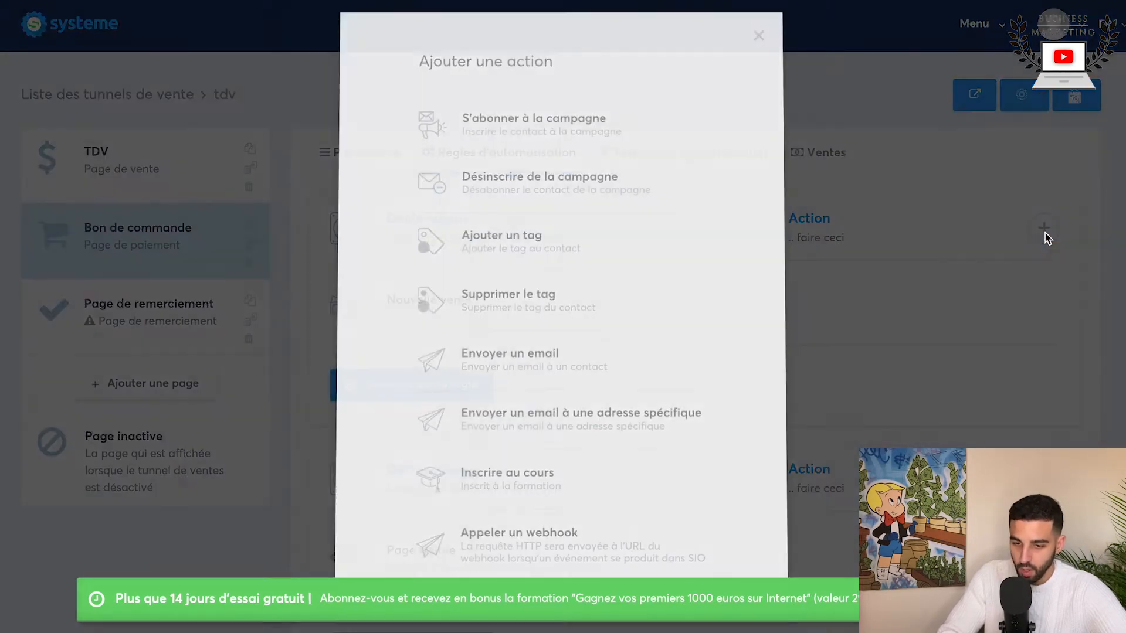
click(549, 149)
click(854, 369)
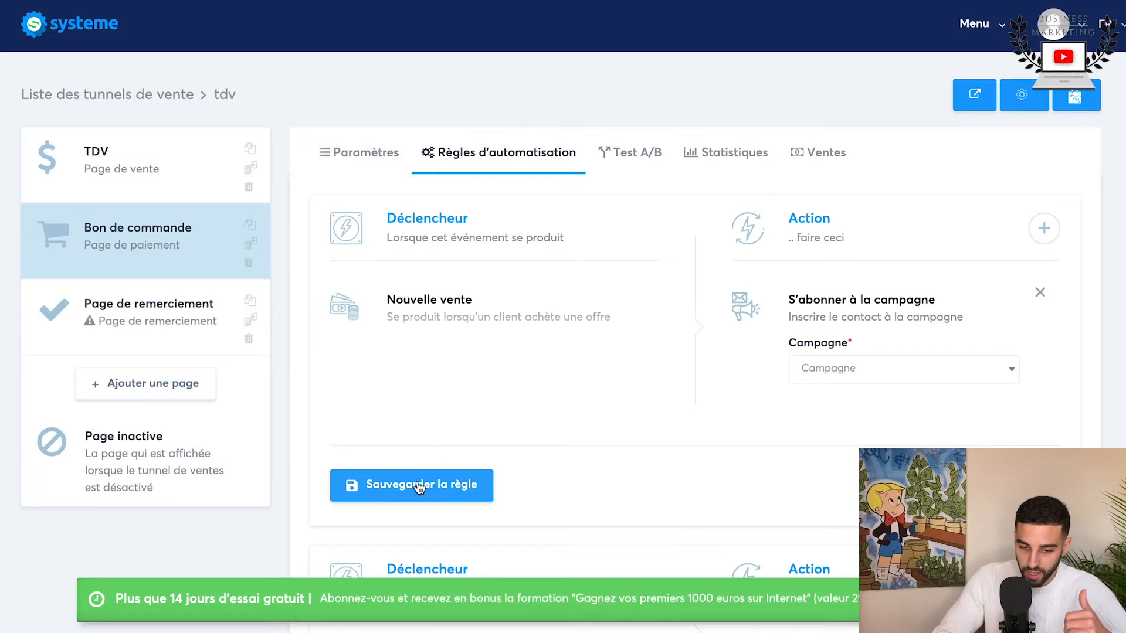
click(419, 486)
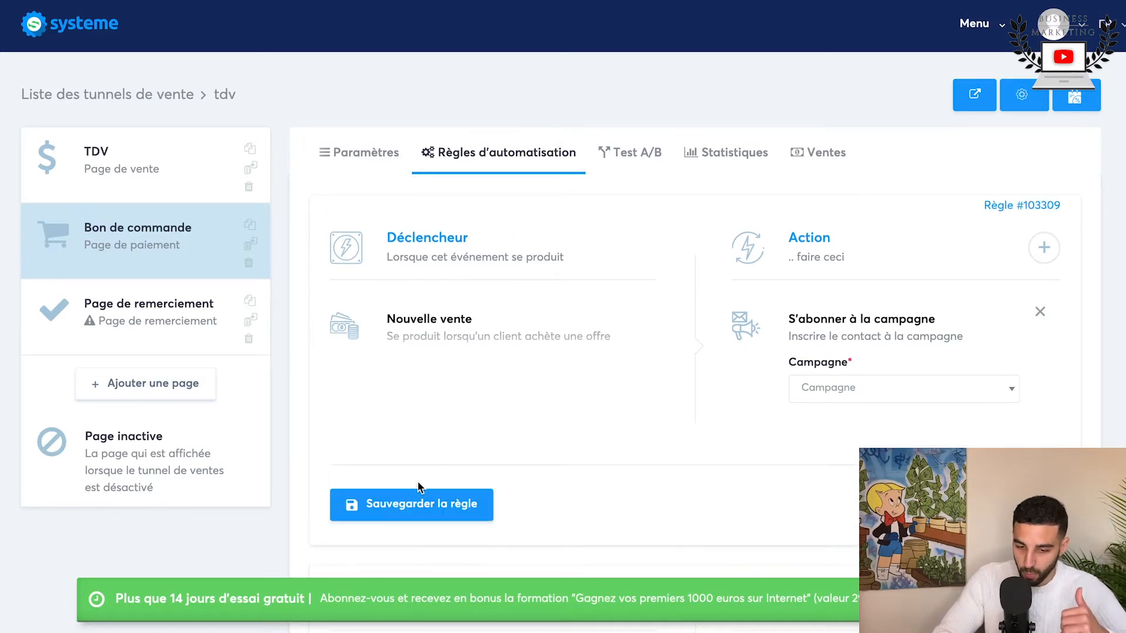
Step: Add an "Ajouter un tag" action with the Fitness tag to the "Nouvelle vente" rule and save it
click(1043, 247)
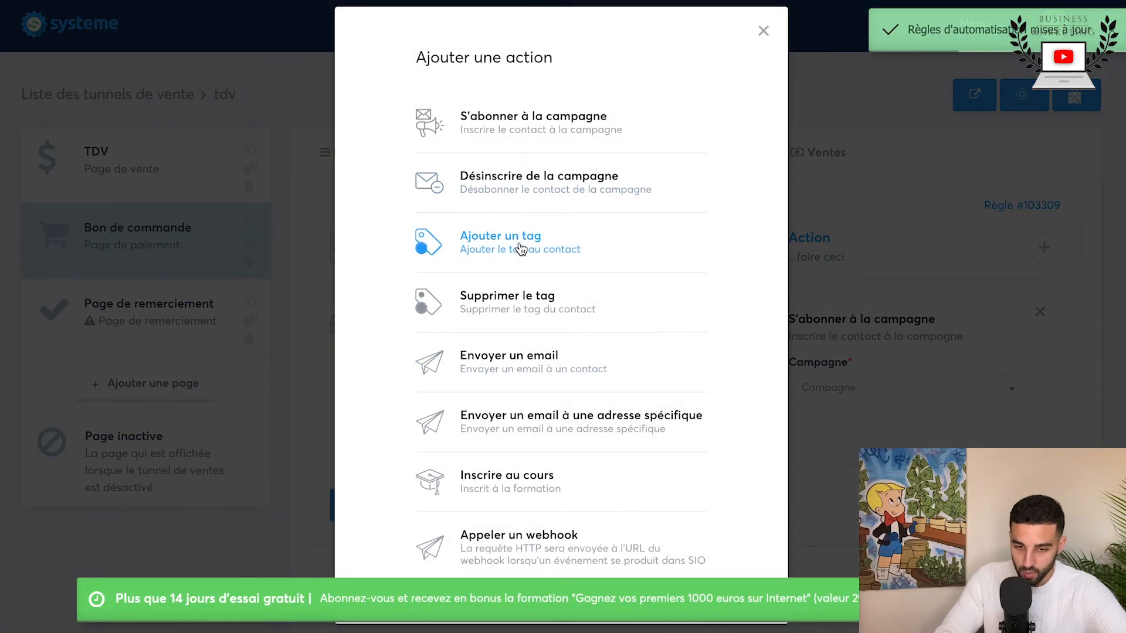
click(521, 250)
scroll(911, 463, down, 3)
click(885, 234)
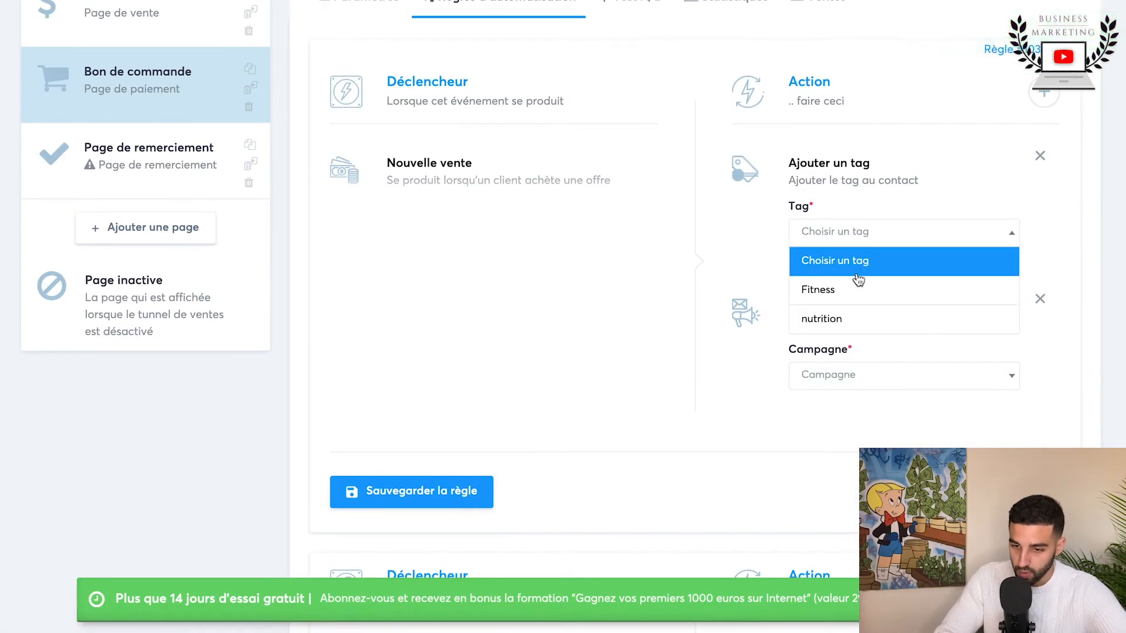
click(856, 288)
click(416, 490)
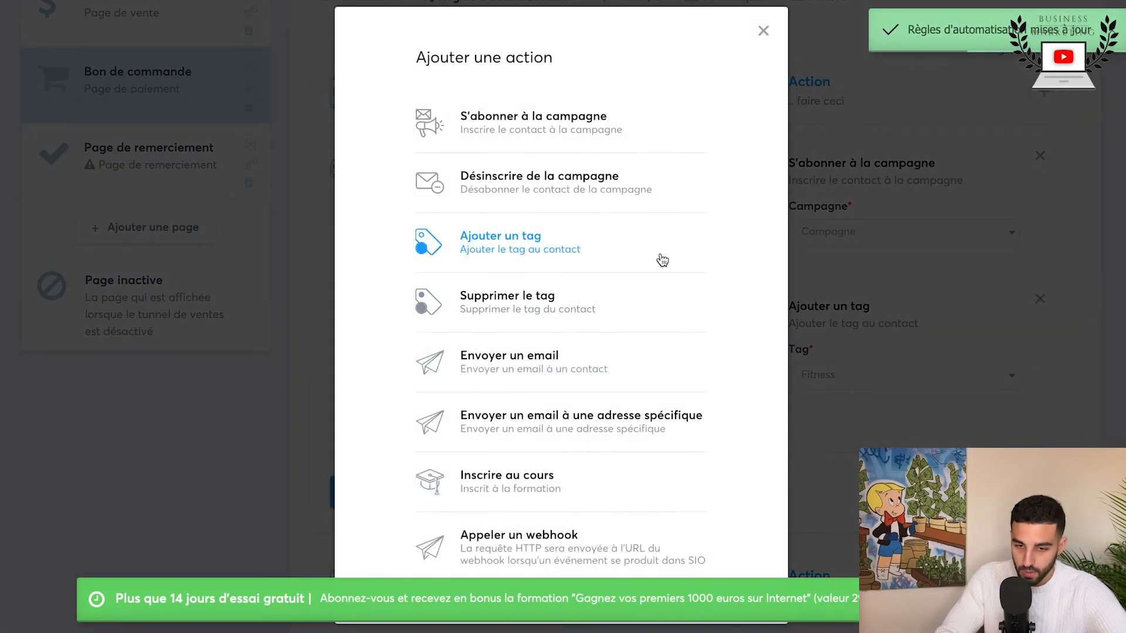
Step: Add a second "Ajouter un tag" action to the "Nouvelle vente" rule, look through its tag choices, and save the rule
click(662, 259)
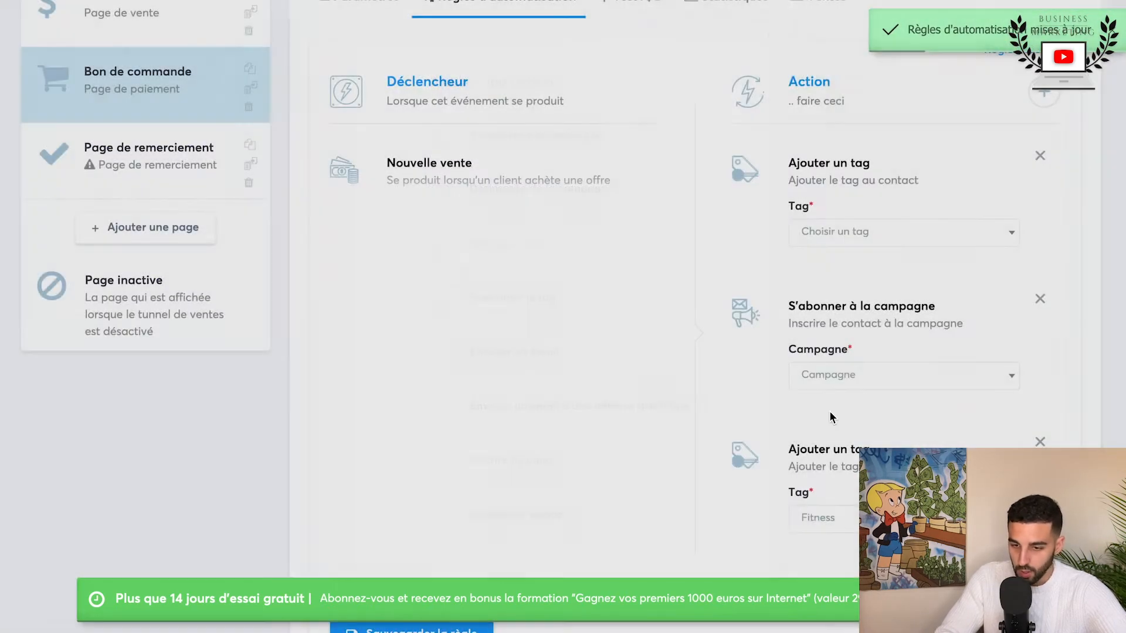
click(824, 240)
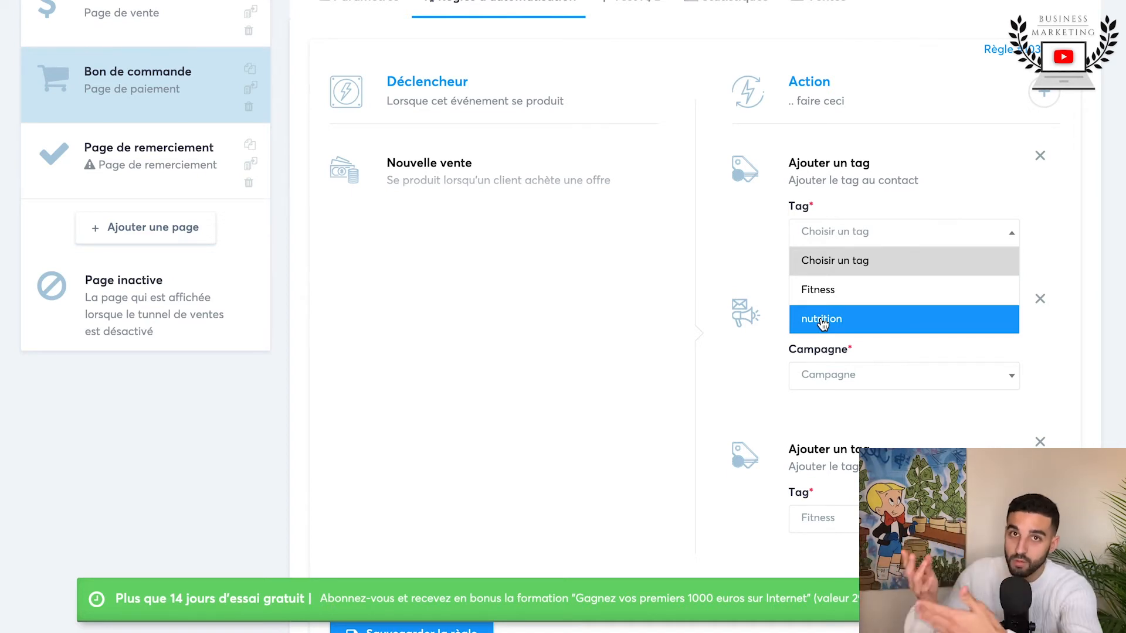
click(712, 232)
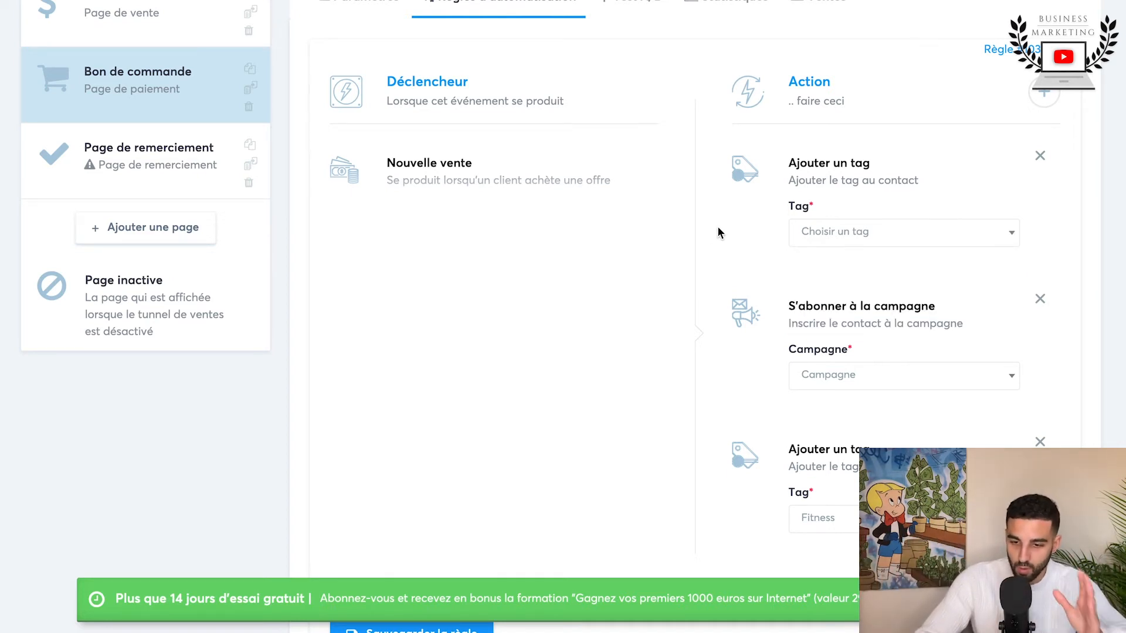
scroll(848, 242, up, 3)
scroll(848, 243, down, 7)
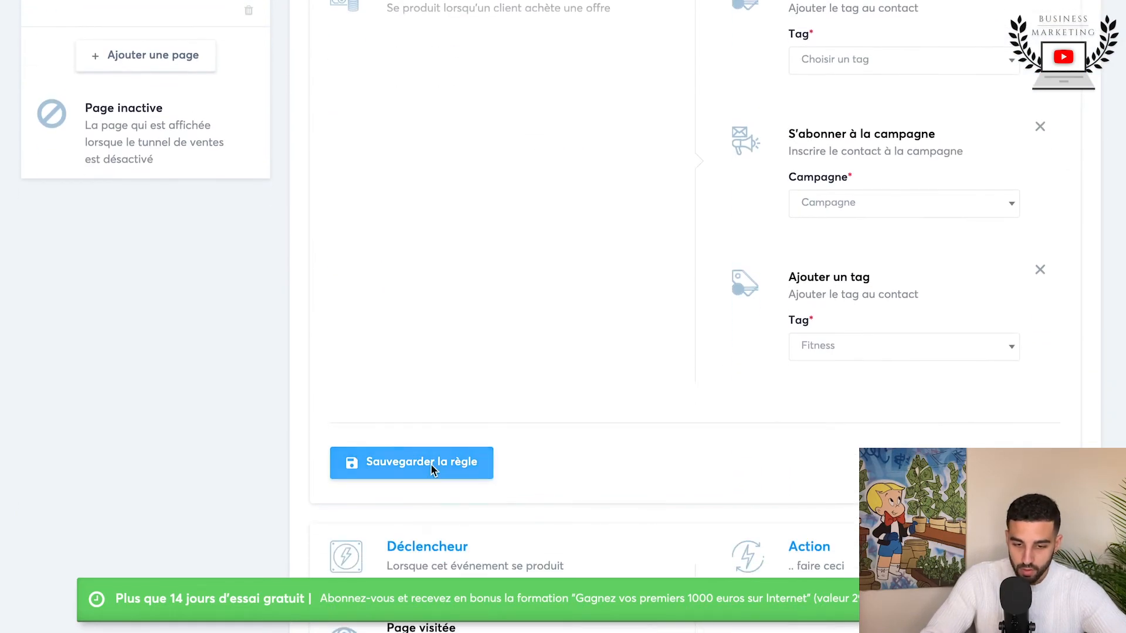
click(430, 463)
Step: Apply the blue mountain "Congratulations!" template to the Page de remerciement step
click(149, 311)
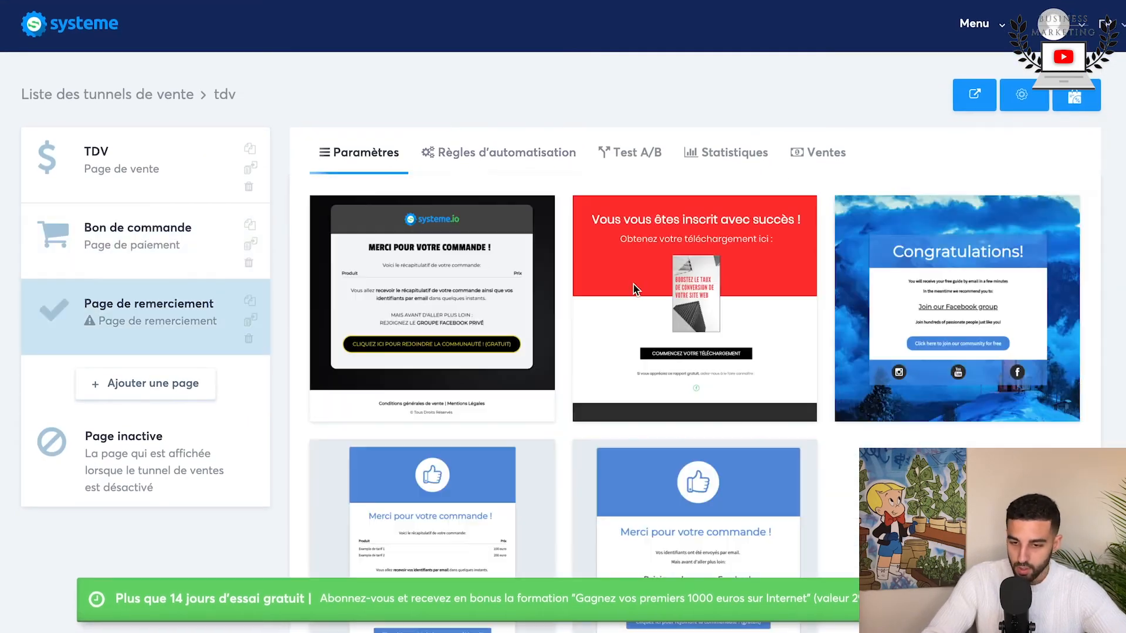
mouse_move(906, 310)
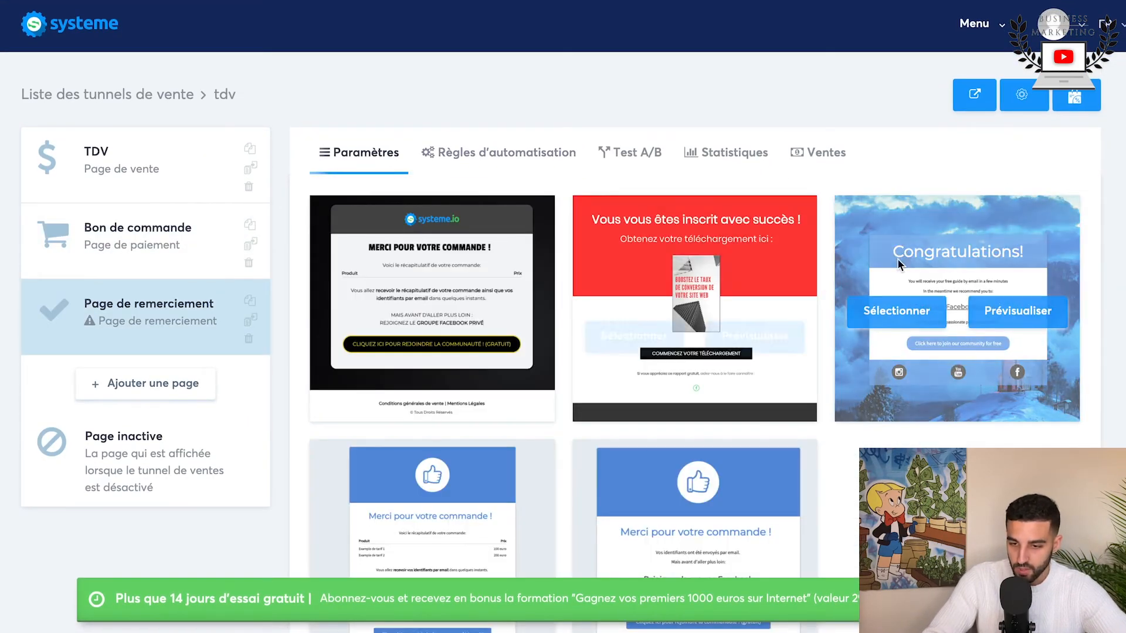
click(872, 321)
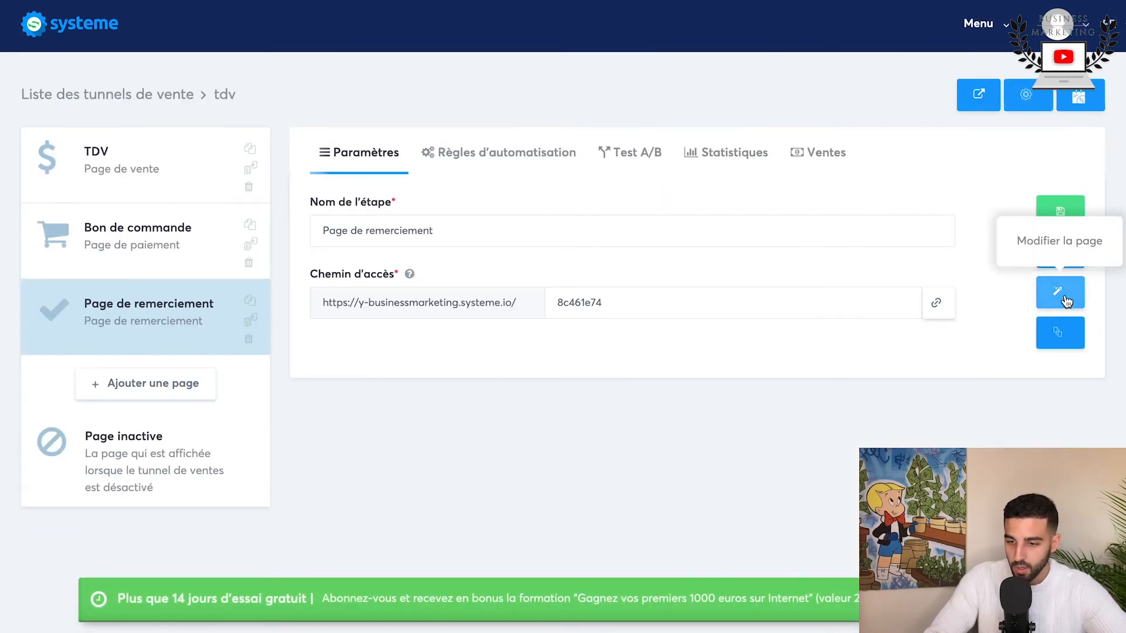
Step: Open the thank-you page in the page editor, save it, and save the Page de remerciement funnel step
click(1060, 292)
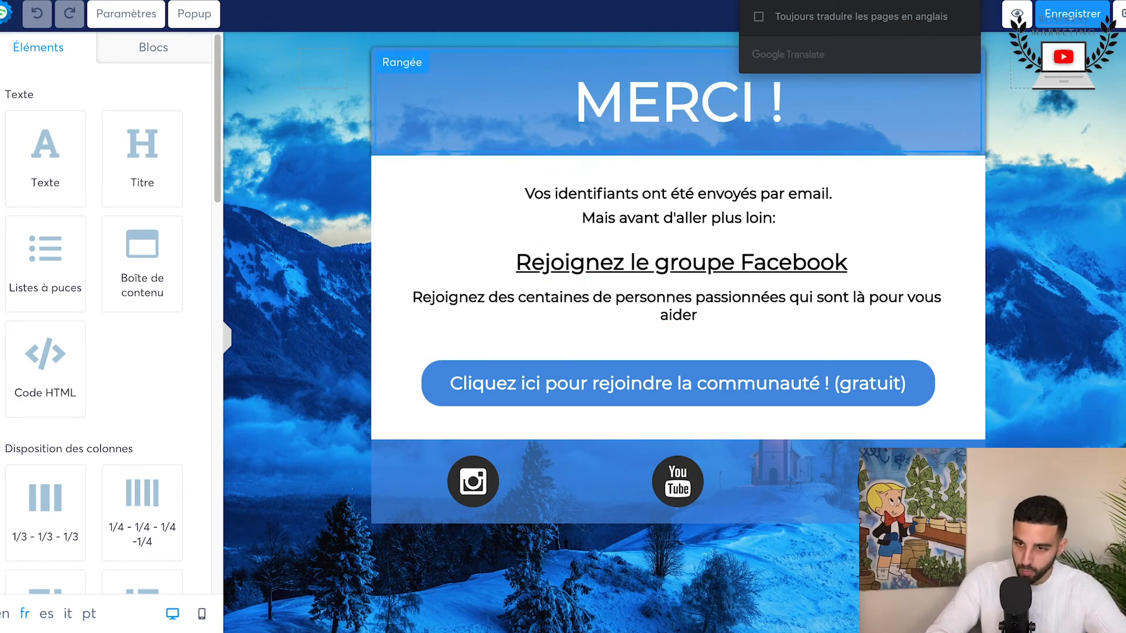
click(1074, 12)
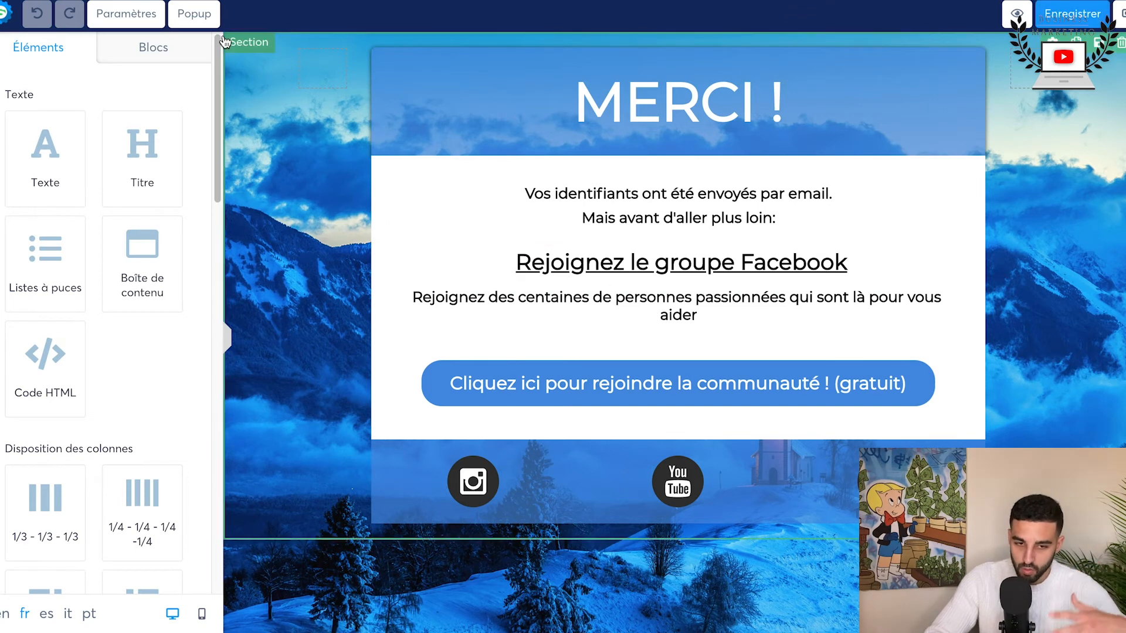
click(1121, 14)
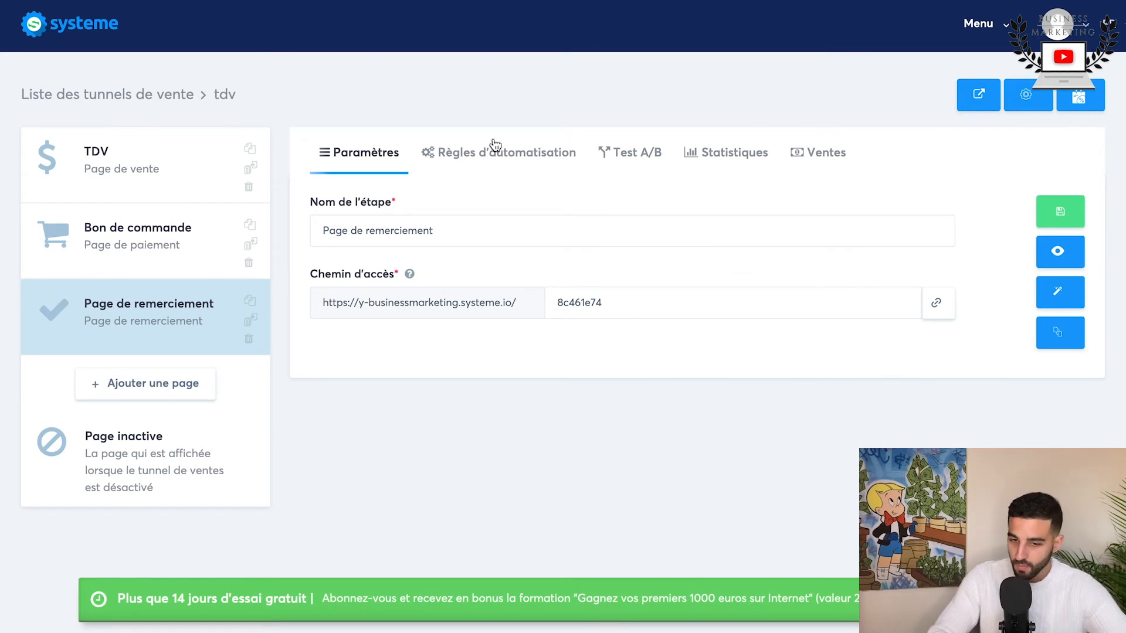
click(1061, 213)
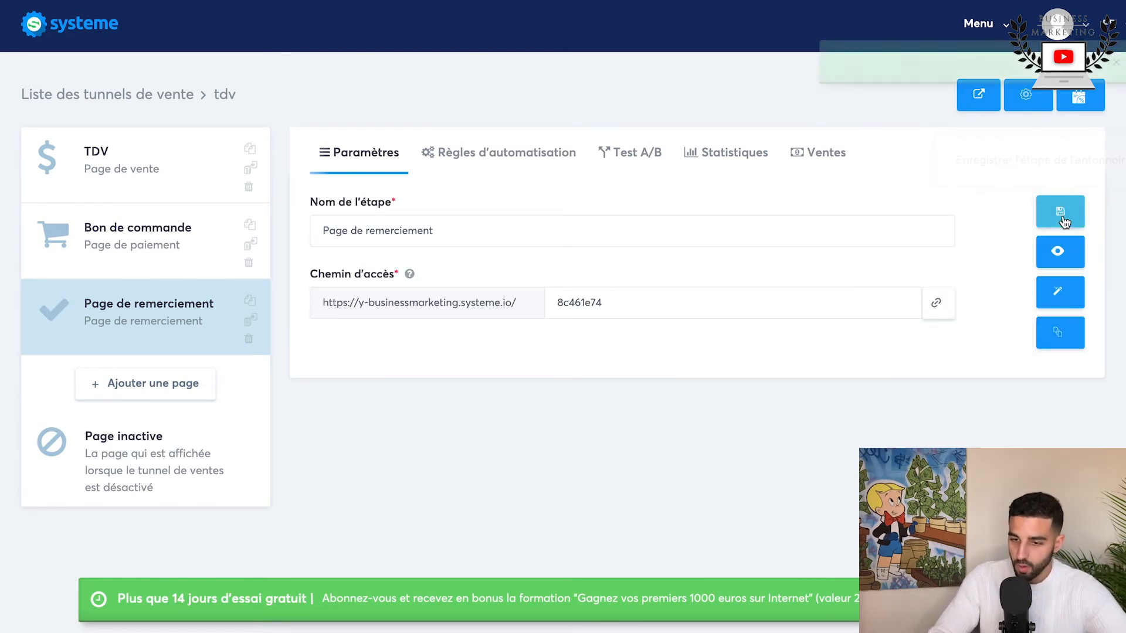
Step: Preview the TDV sales page and review it from the "Fitness sur mesure" header through pricing and FAQ to the background-image section
click(126, 163)
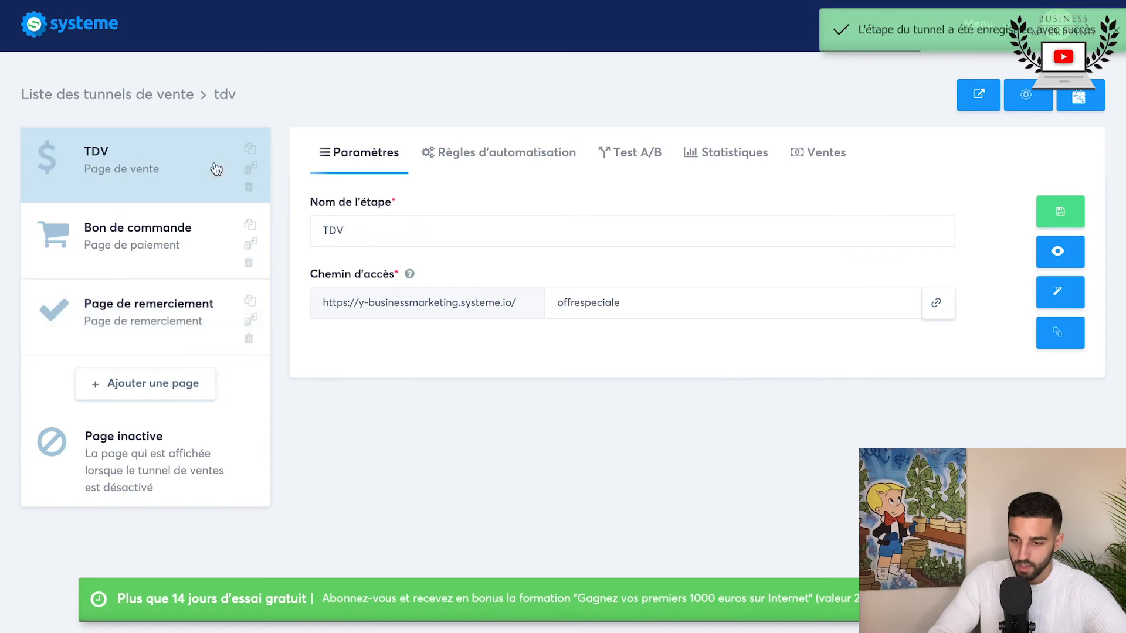
click(1059, 252)
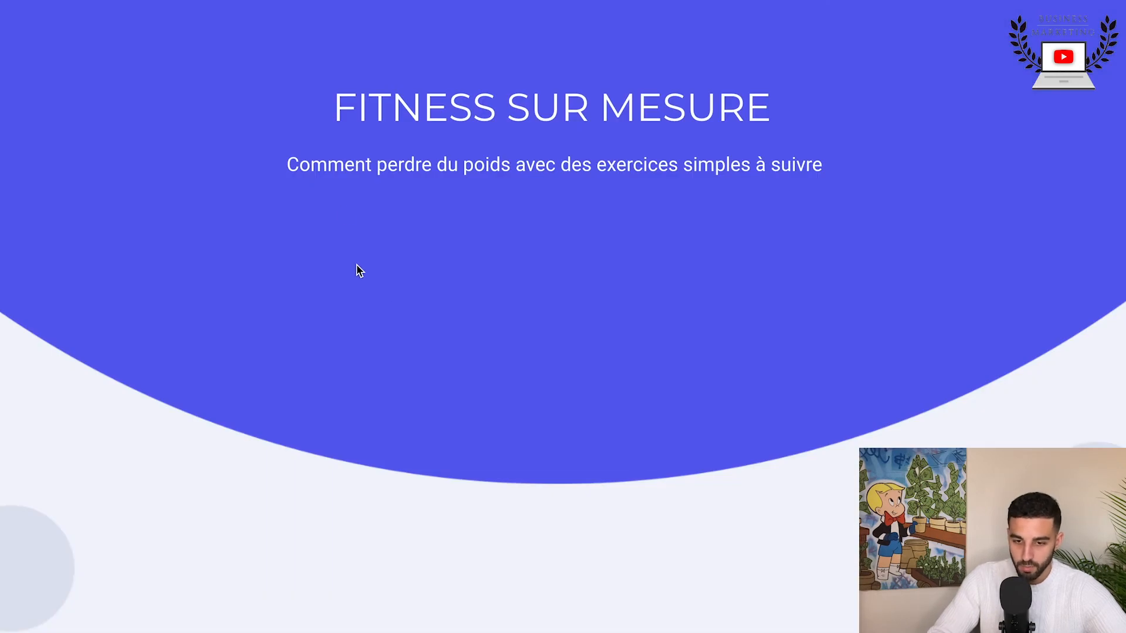
scroll(358, 270, down, 10)
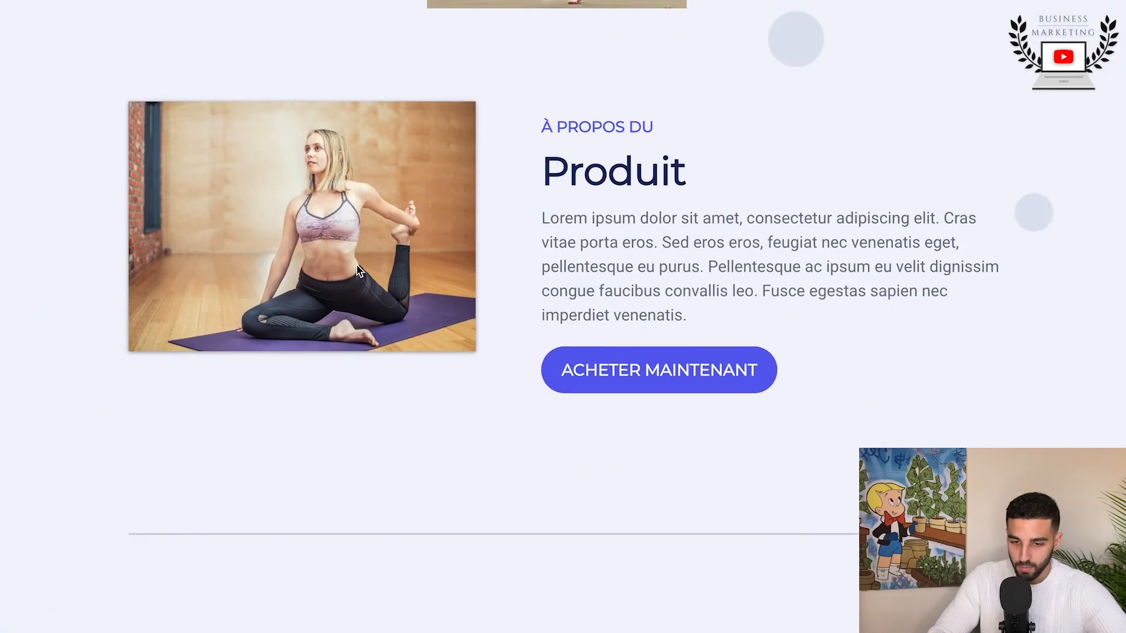
scroll(358, 269, down, 12)
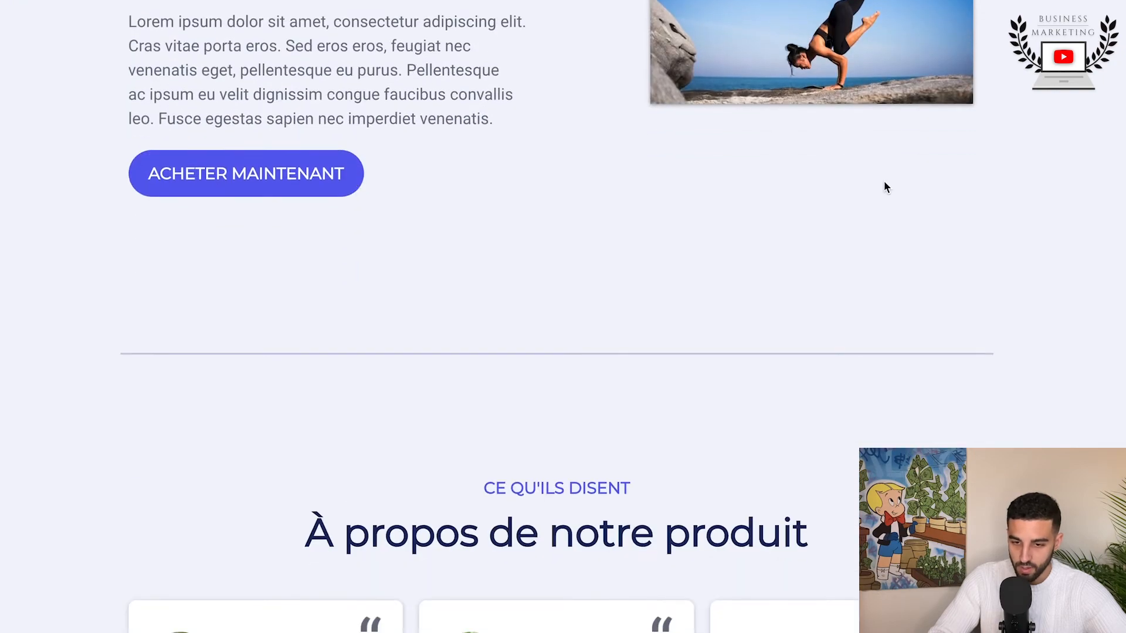
scroll(172, 257, down, 15)
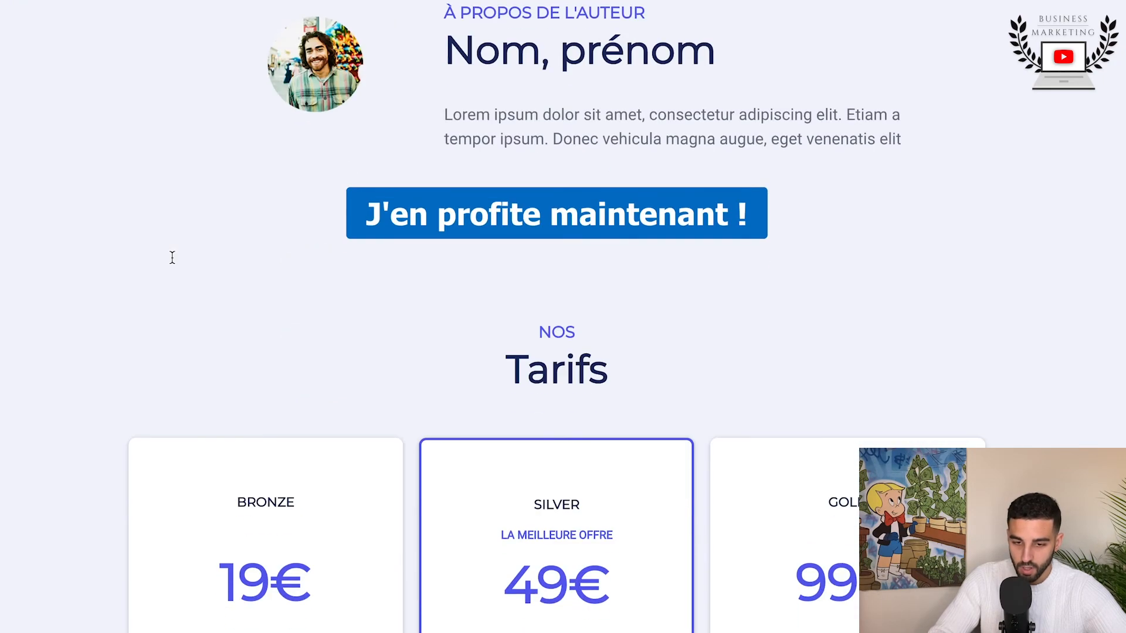
scroll(176, 401, down, 10)
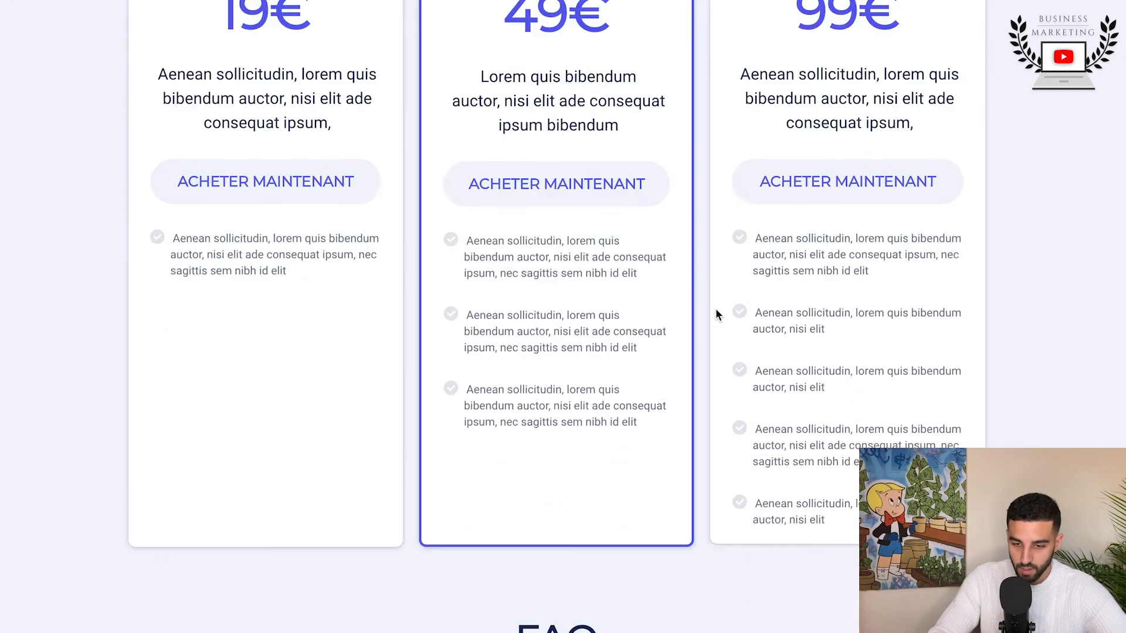
scroll(694, 291, down, 15)
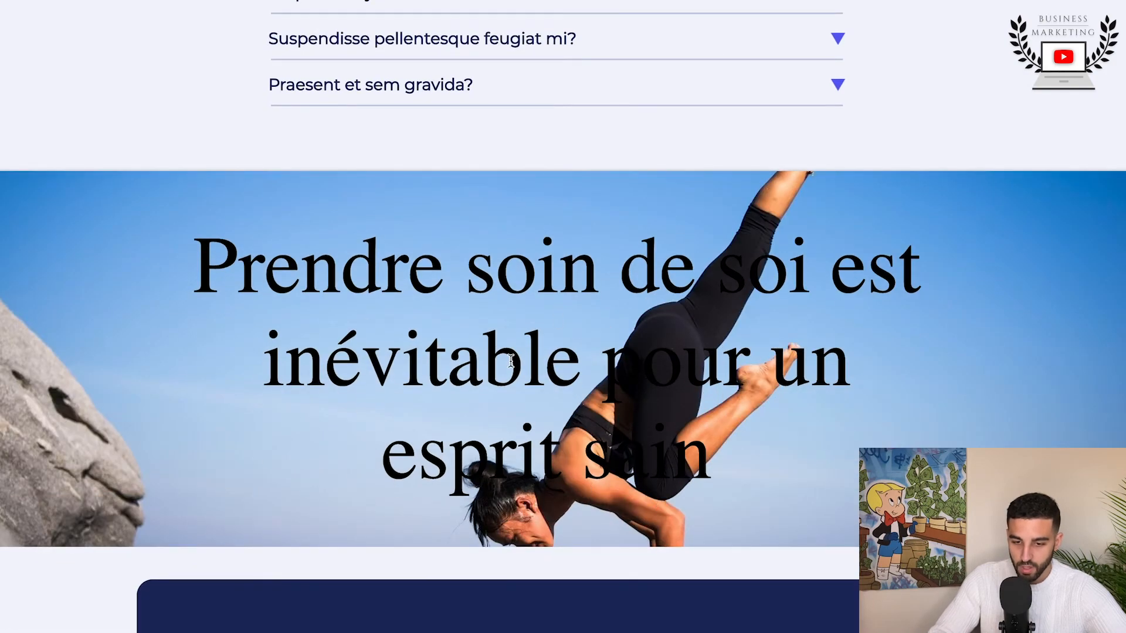
scroll(510, 359, up, 7)
scroll(510, 359, down, 8)
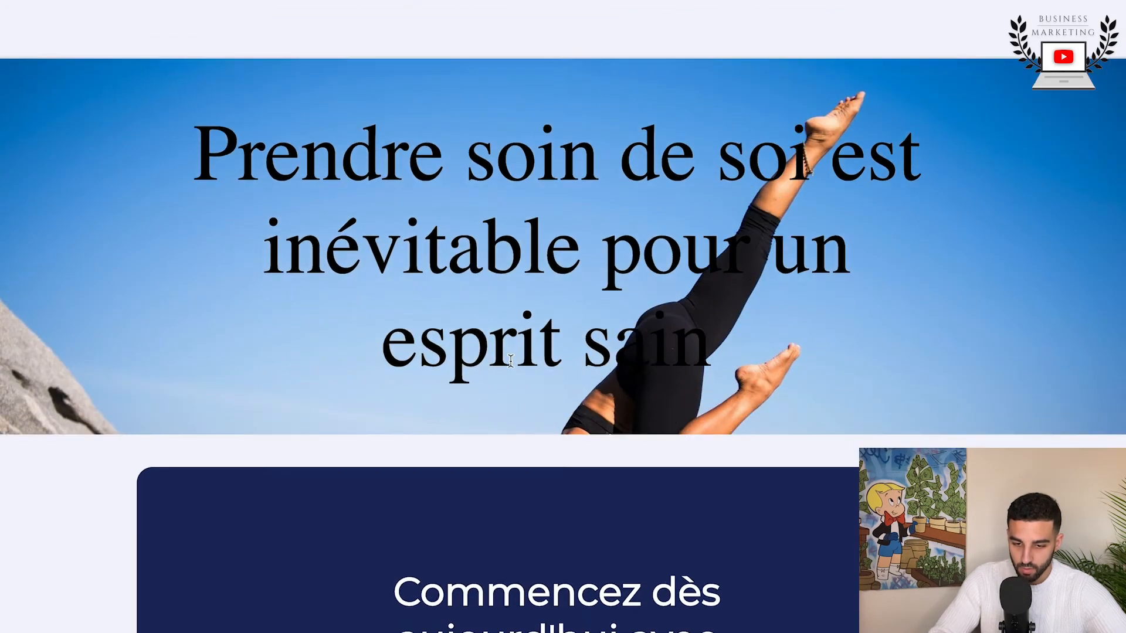
scroll(510, 360, down, 6)
scroll(510, 360, up, 8)
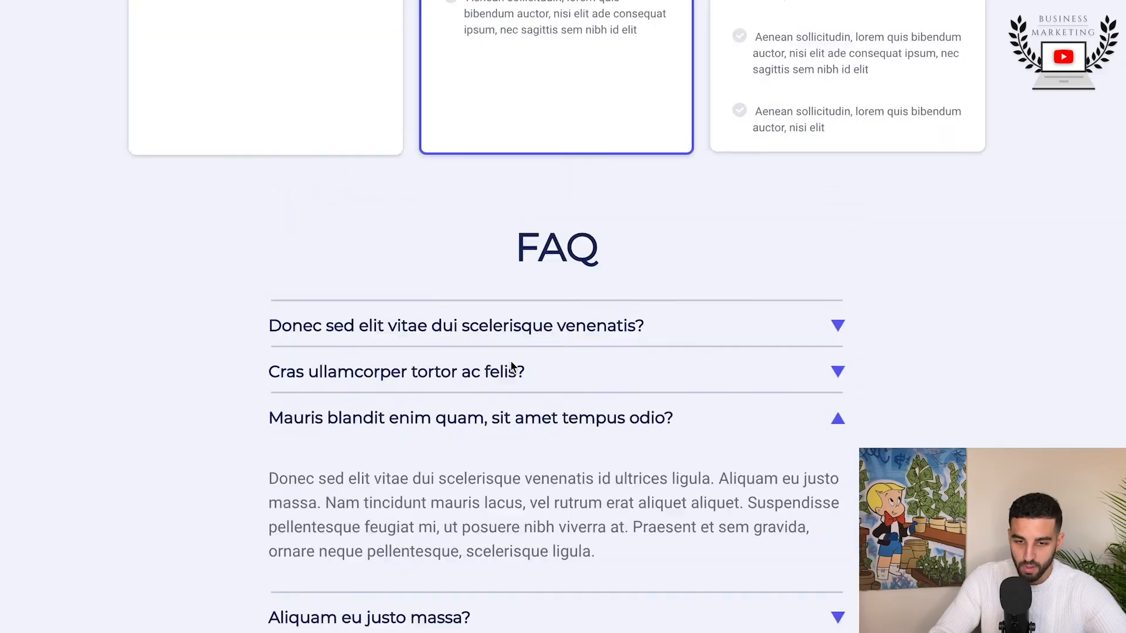
Step: Preview the Bon de commande page and review its "Nom du produit" header and contact information form
scroll(510, 361, up, 15)
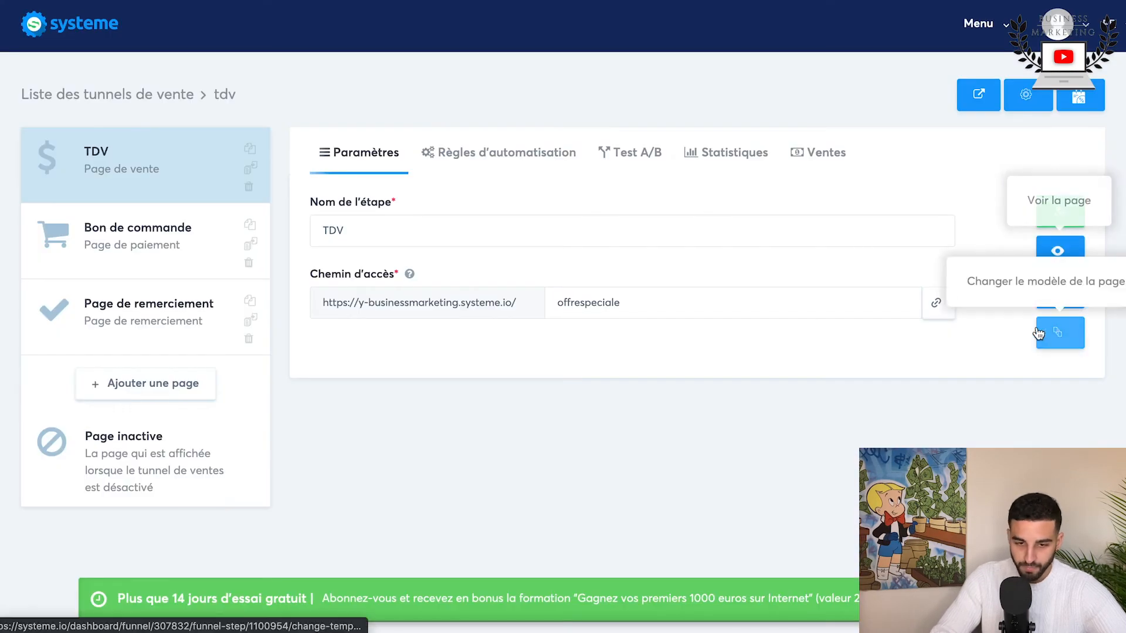
click(1033, 272)
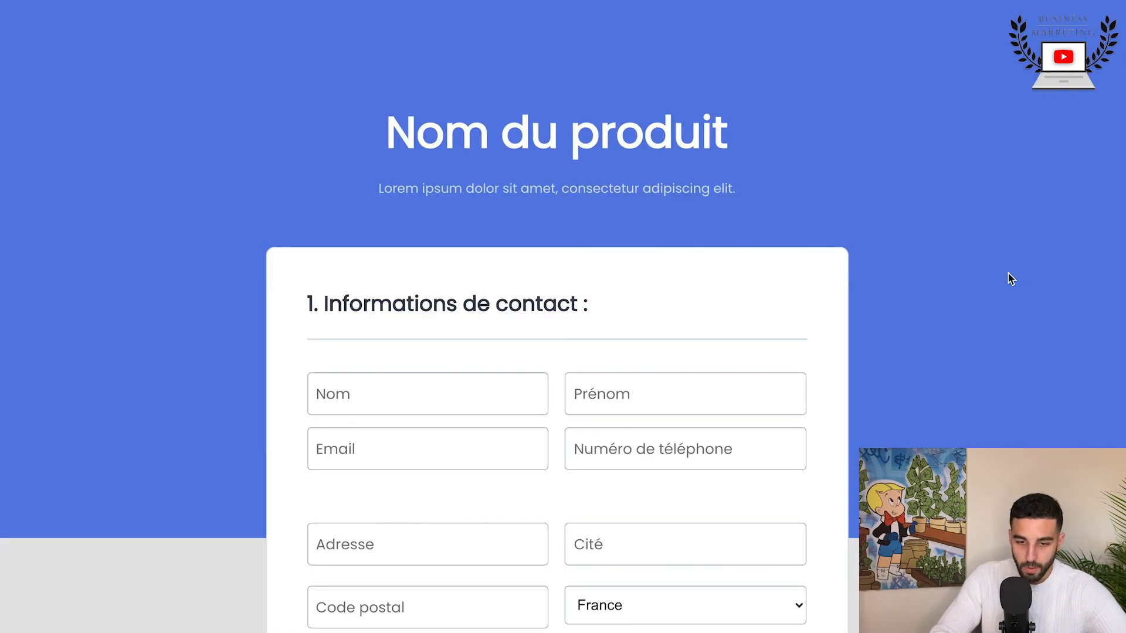
scroll(427, 391, down, 10)
scroll(427, 391, up, 6)
scroll(427, 392, up, 5)
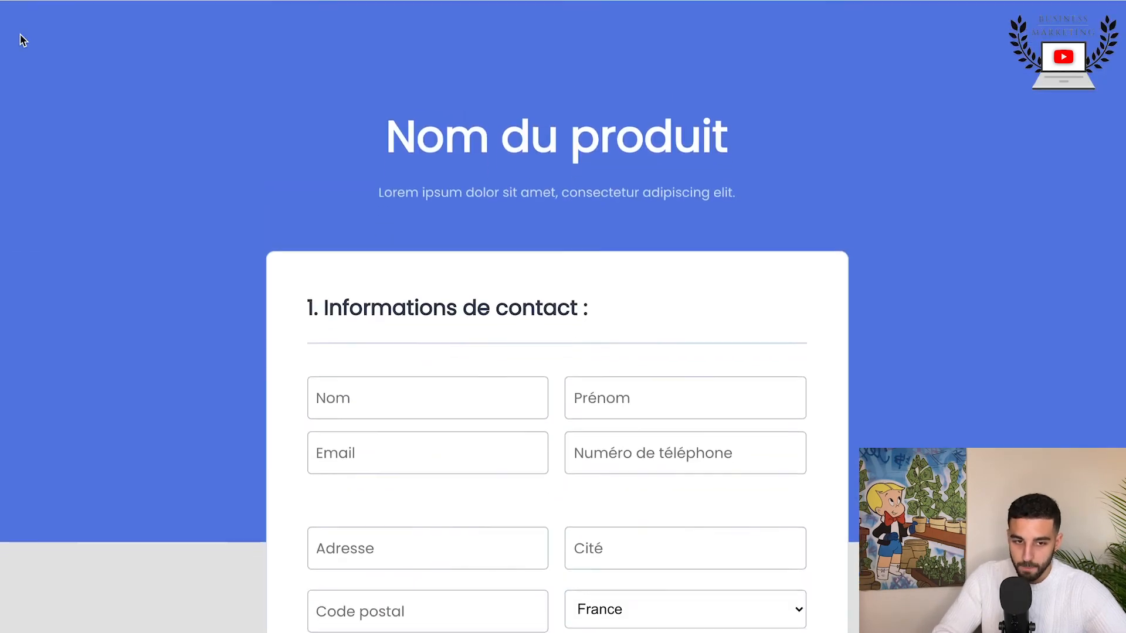
click(17, 1)
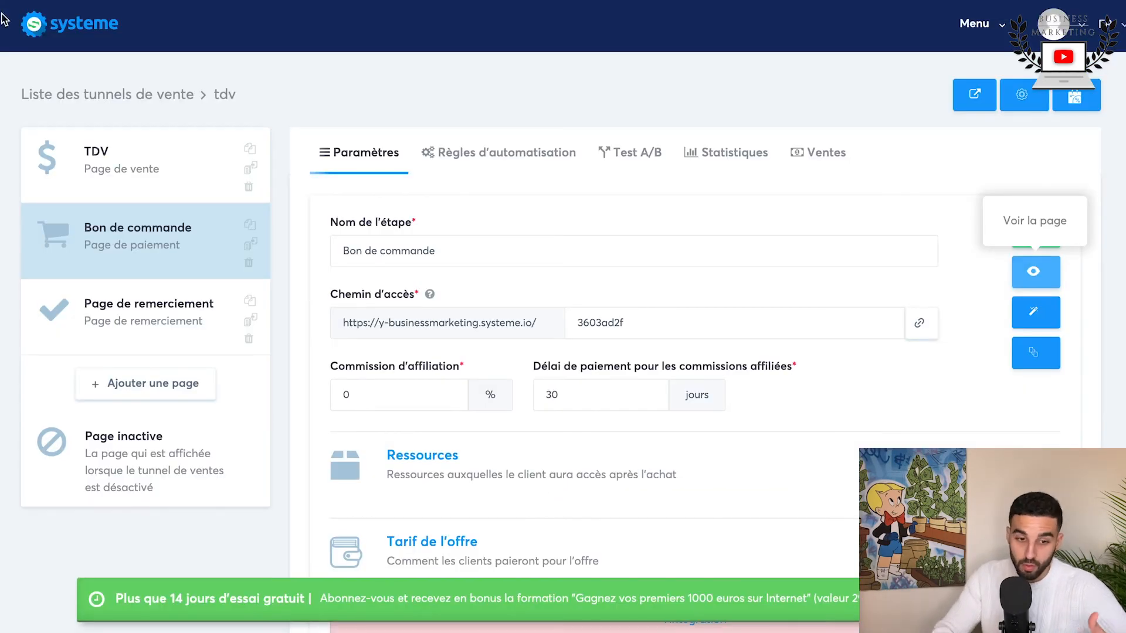
Step: Add an Upsell step to the funnel and preview the "ATTENDEZ ! Ne manquez pas cette offre" template
click(174, 385)
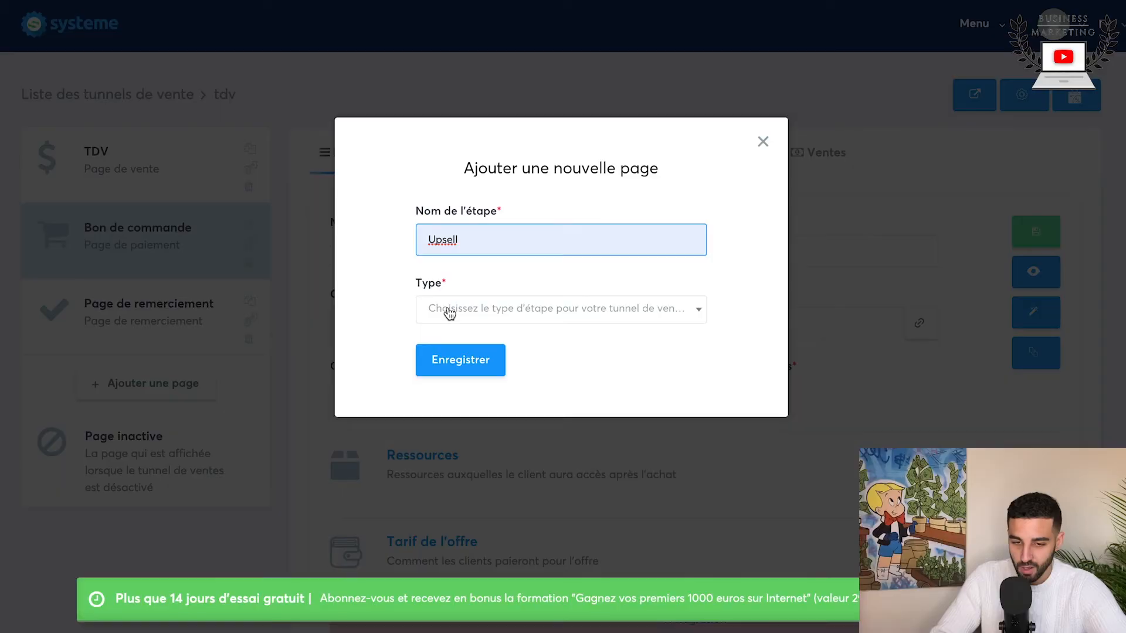
click(447, 309)
scroll(525, 404, down, 3)
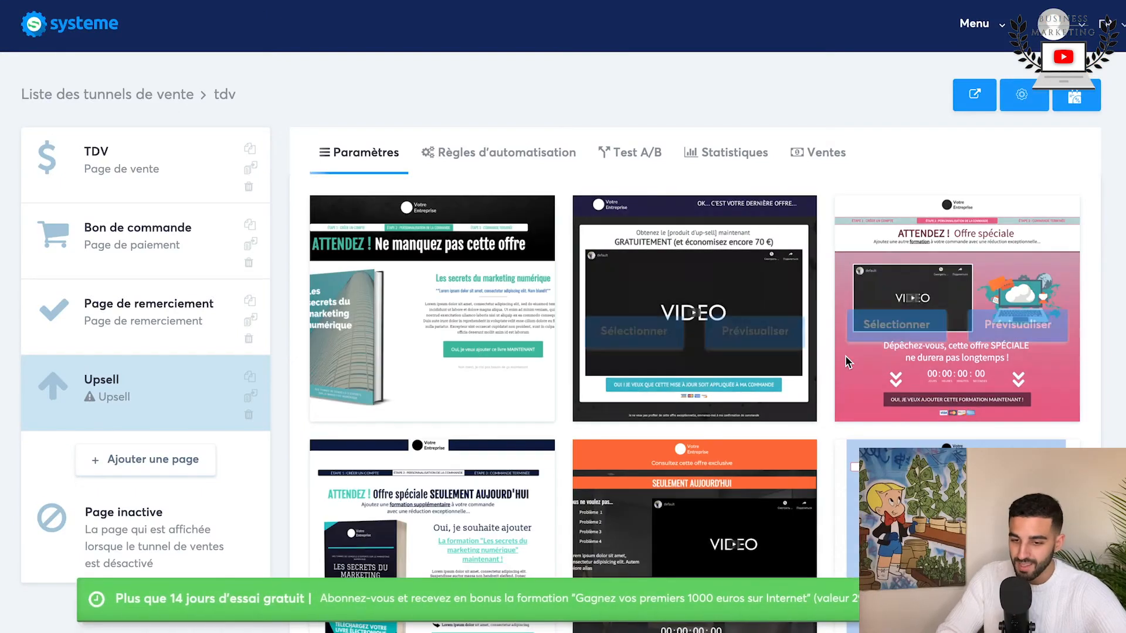
mouse_move(846, 355)
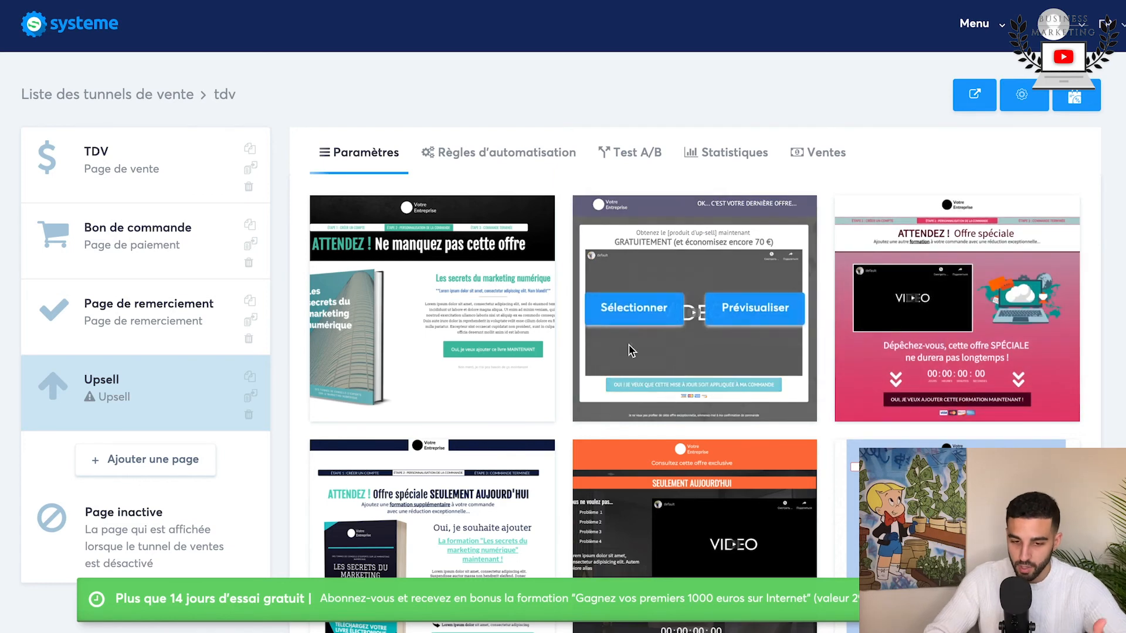
click(493, 309)
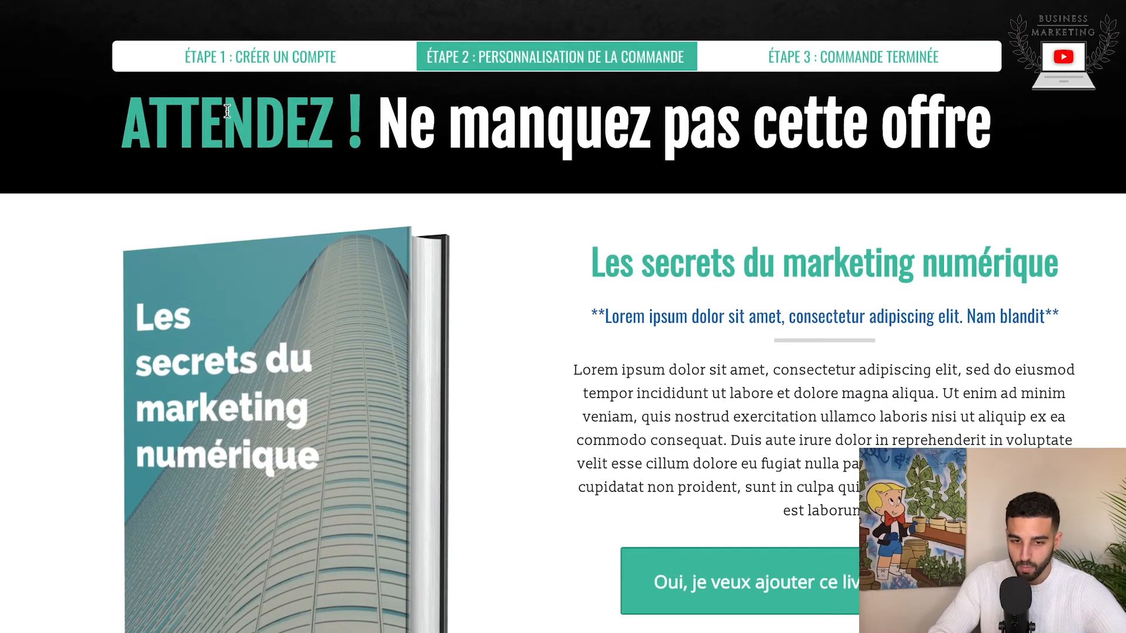
scroll(797, 401, down, 3)
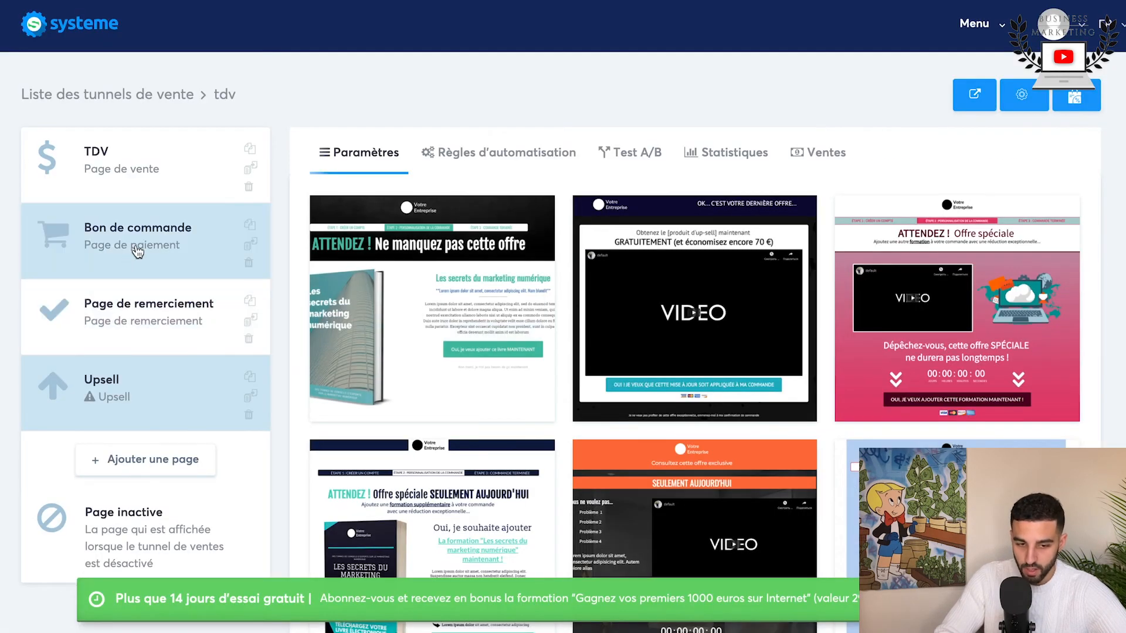
Step: Move the Upsell step between Bon de commande and Page de remerciement in the funnel order
click(136, 251)
click(145, 311)
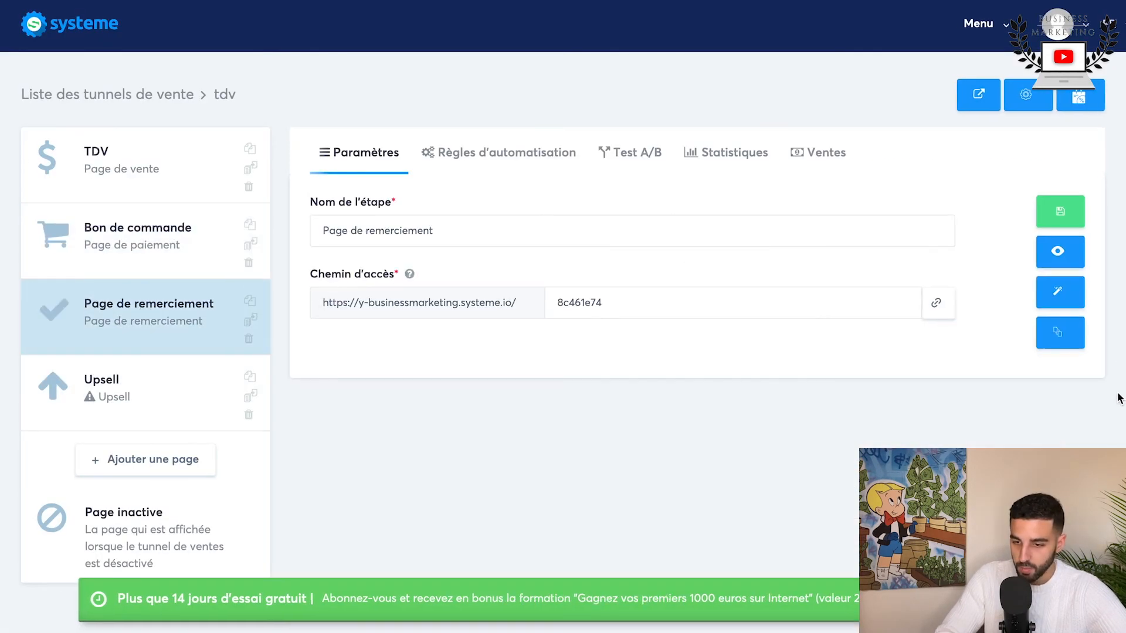
drag(104, 398, 108, 288)
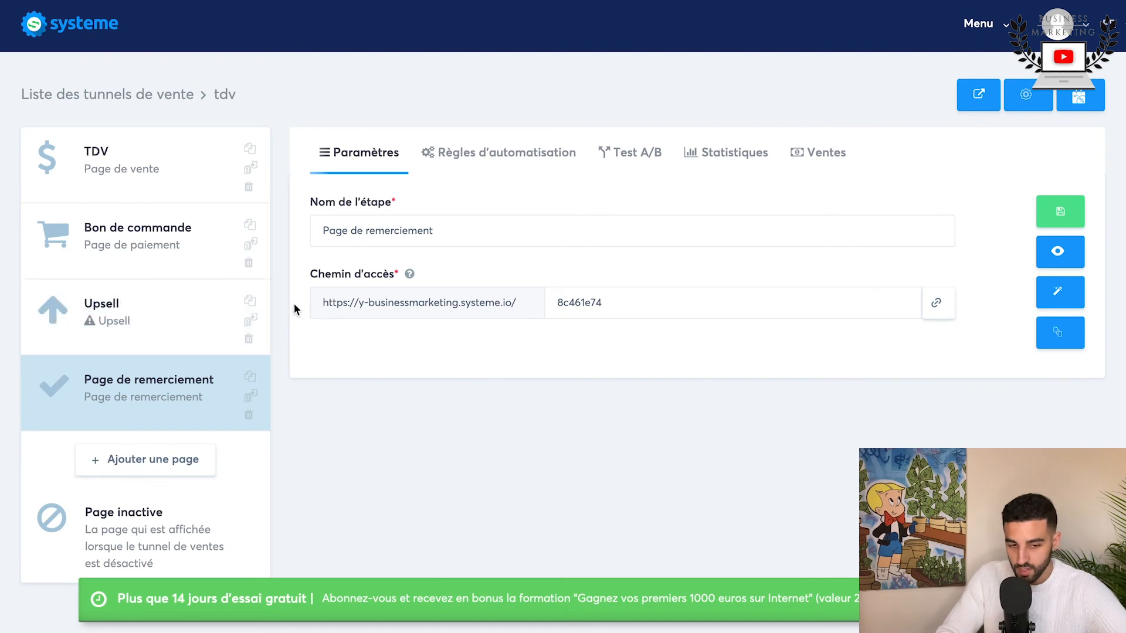
Step: Add a new funnel page named "downsell" with the type Downsell
click(123, 467)
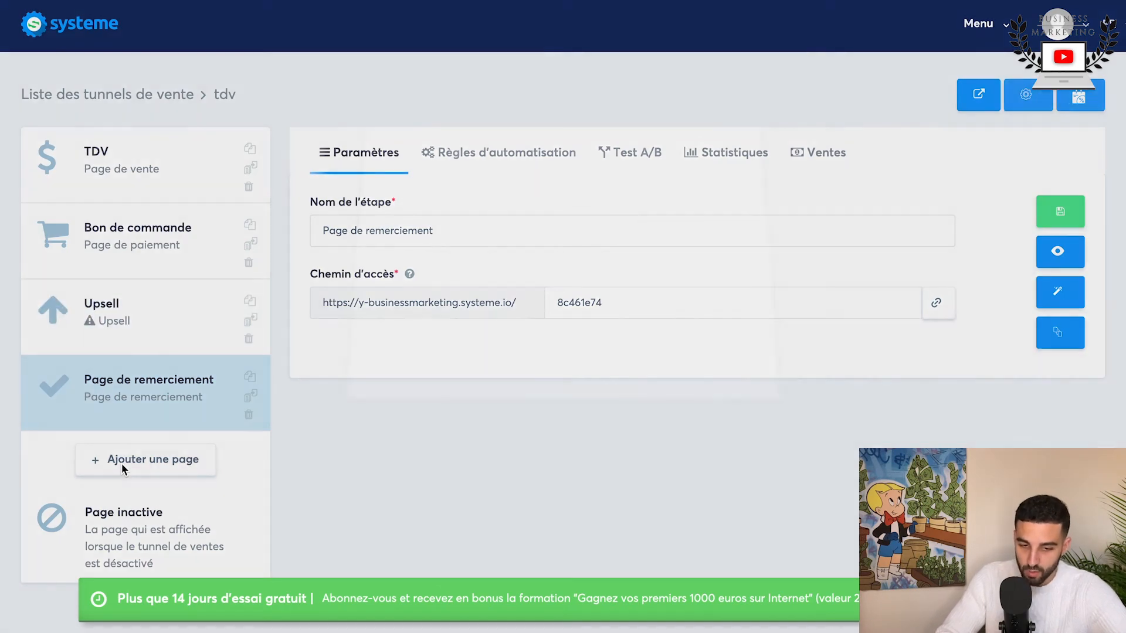
text(downsel)
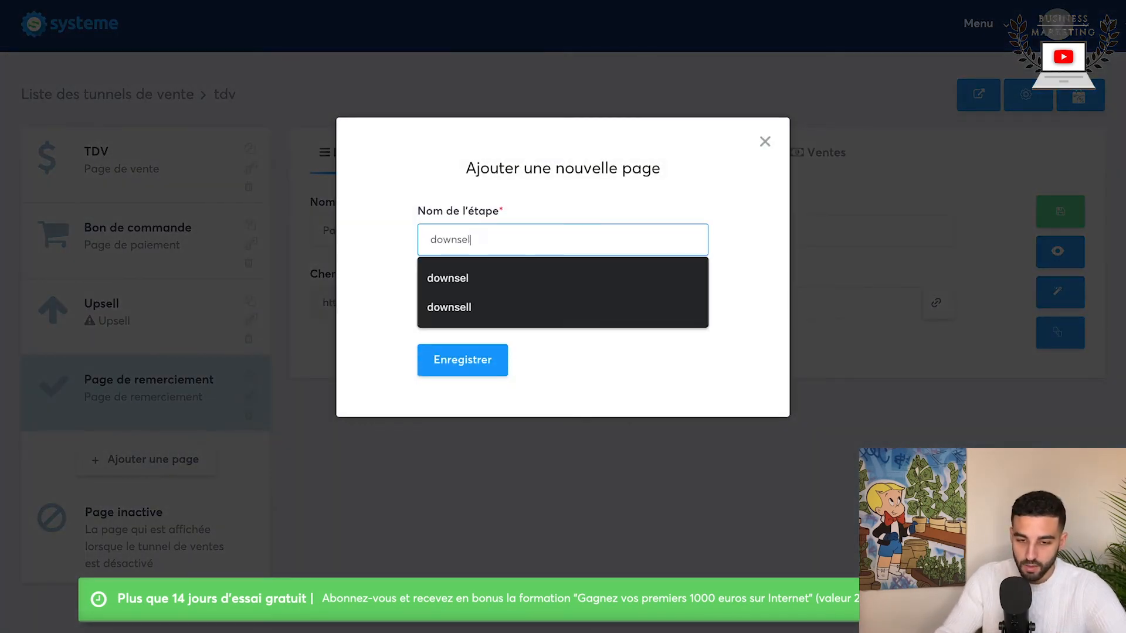
text(l)
key(Return)
click(585, 316)
scroll(556, 439, down, 2)
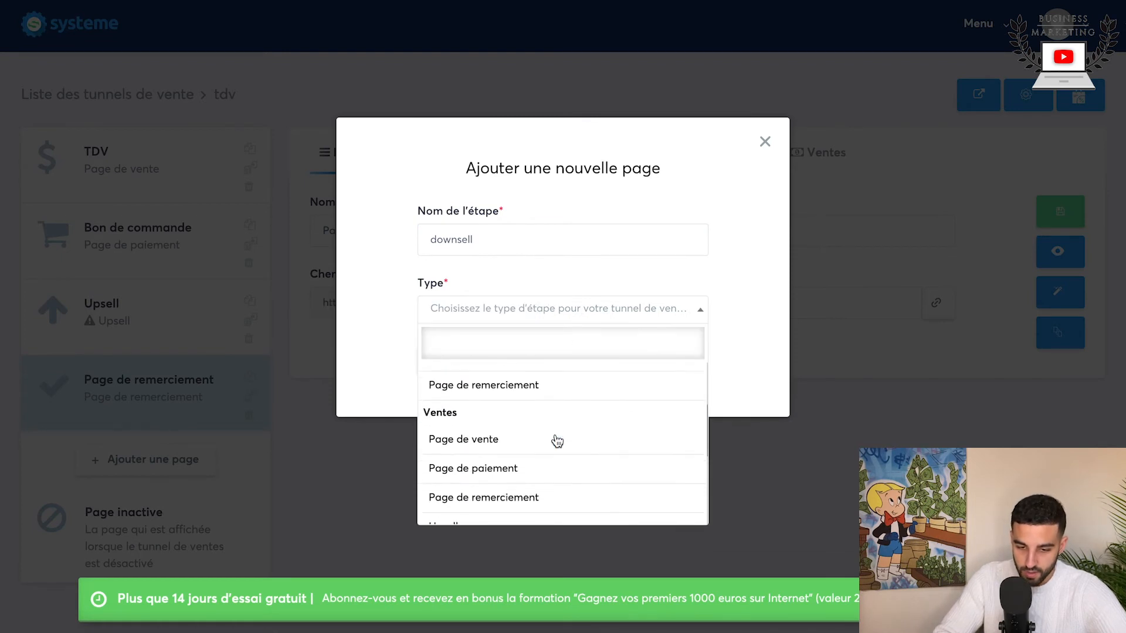
scroll(556, 441, down, 3)
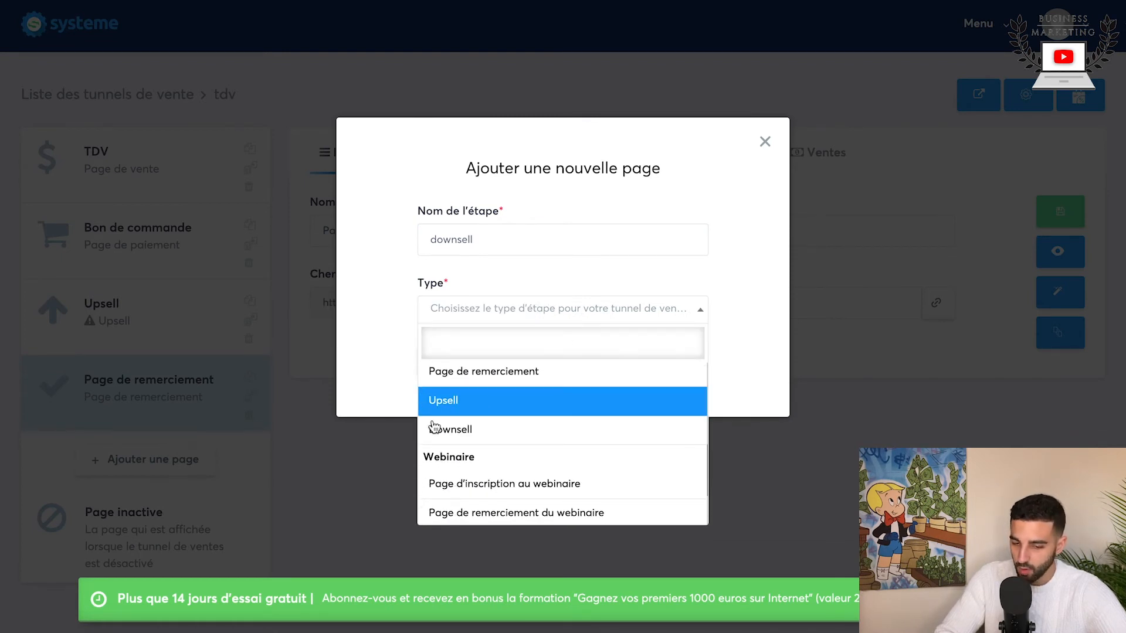
click(466, 432)
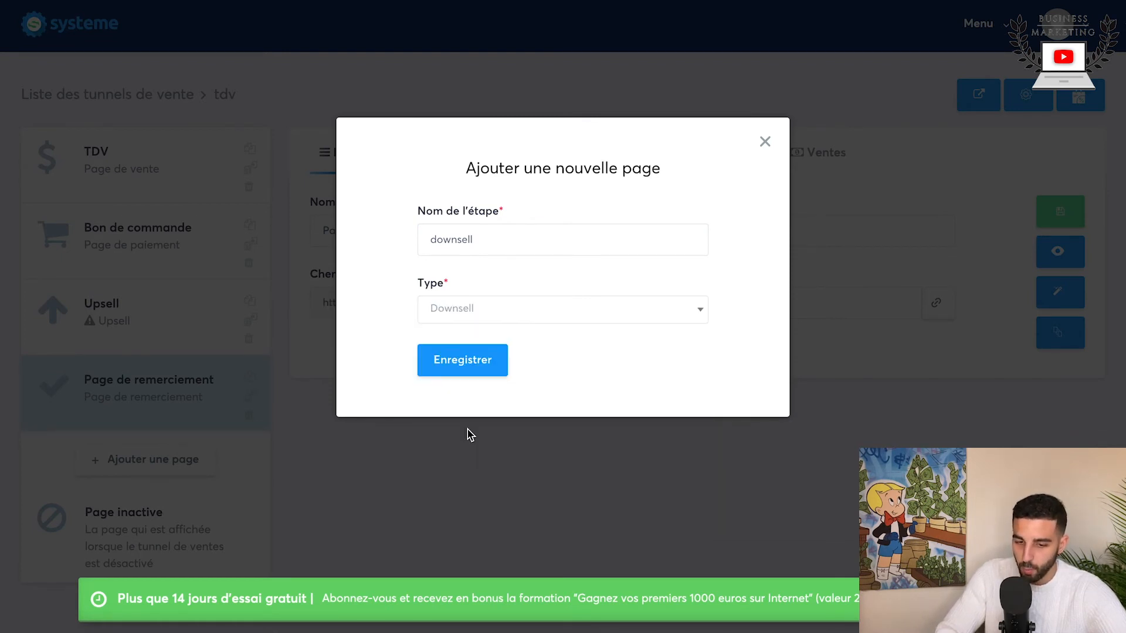
click(464, 360)
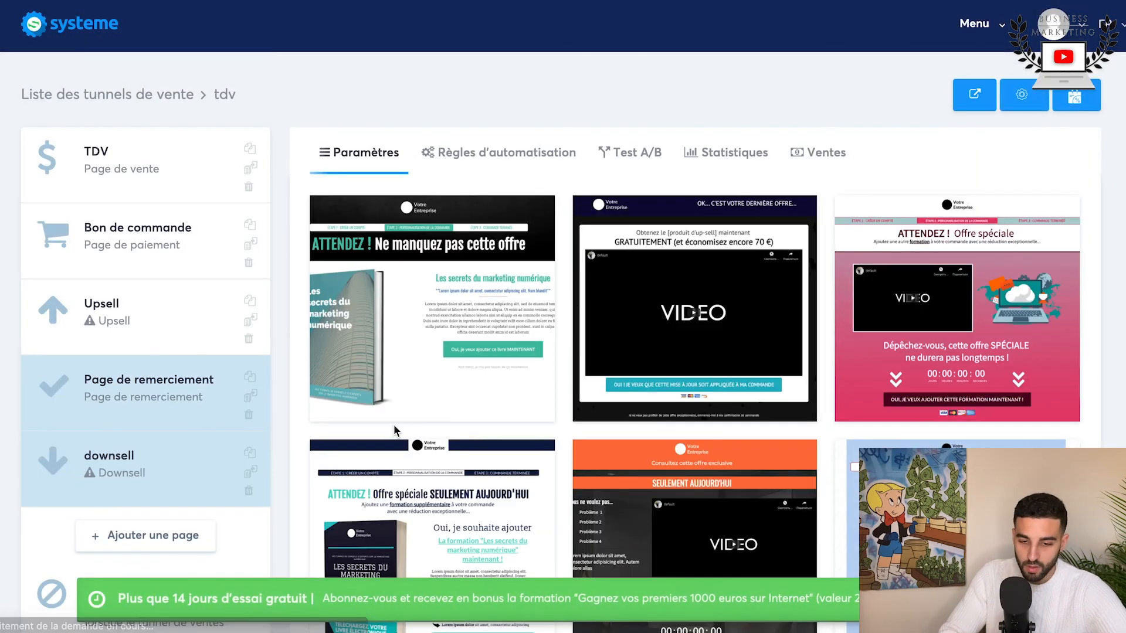
Step: Preview the "ATTENDEZ ! Offre spéciale SEULEMENT AUJOURD'HUI" book template for the downsell step and look over its layout
scroll(454, 331, down, 2)
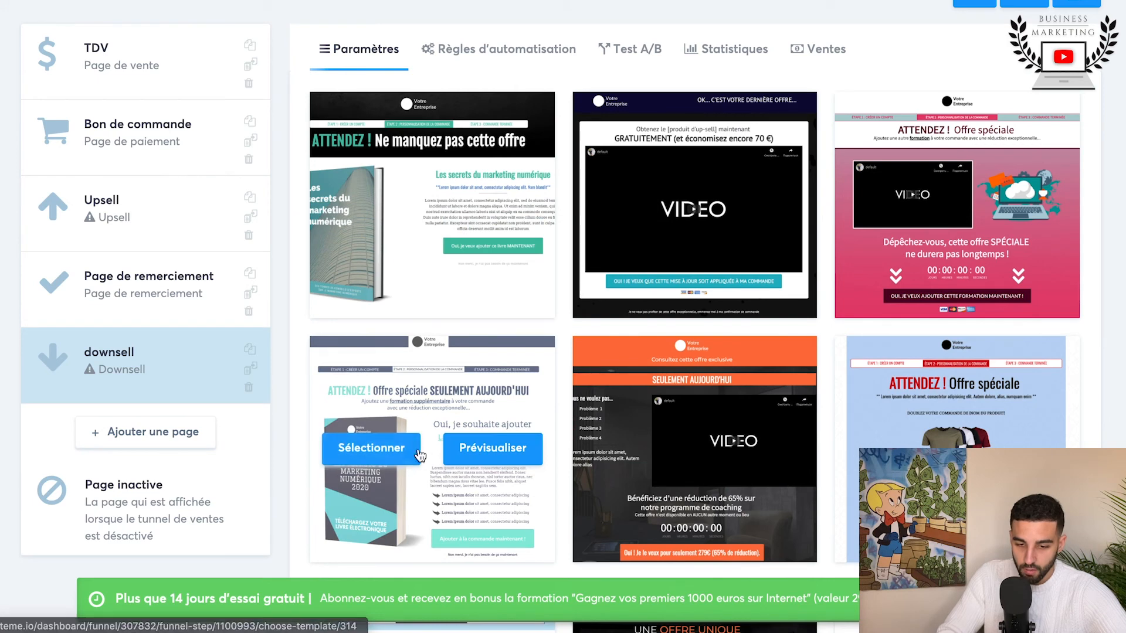
click(496, 444)
scroll(370, 300, down, 2)
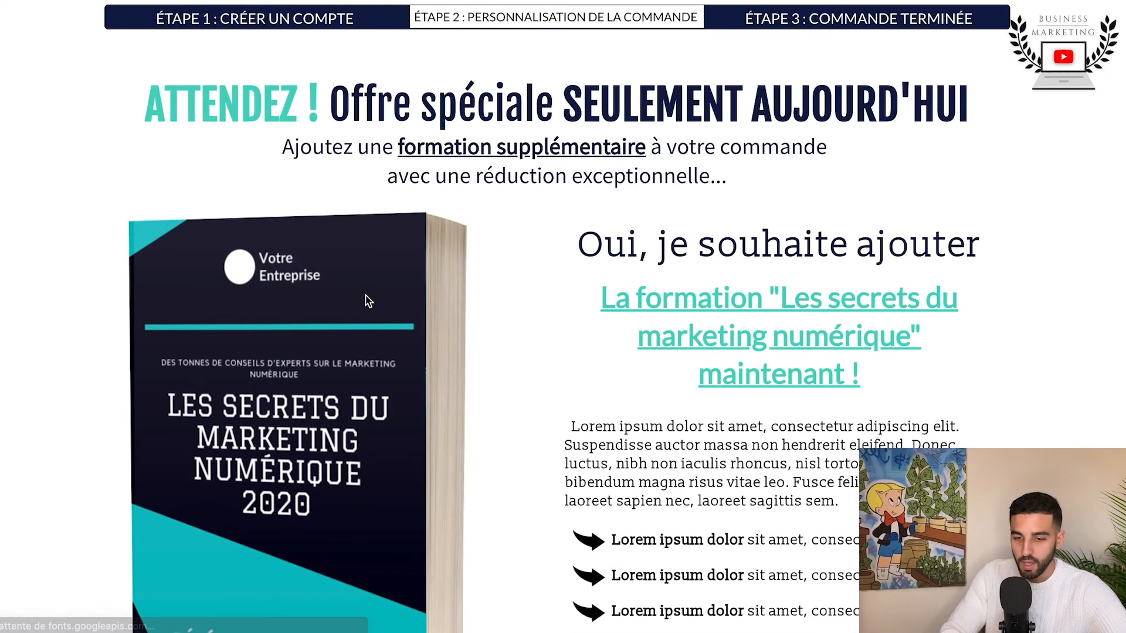
scroll(413, 76, up, 2)
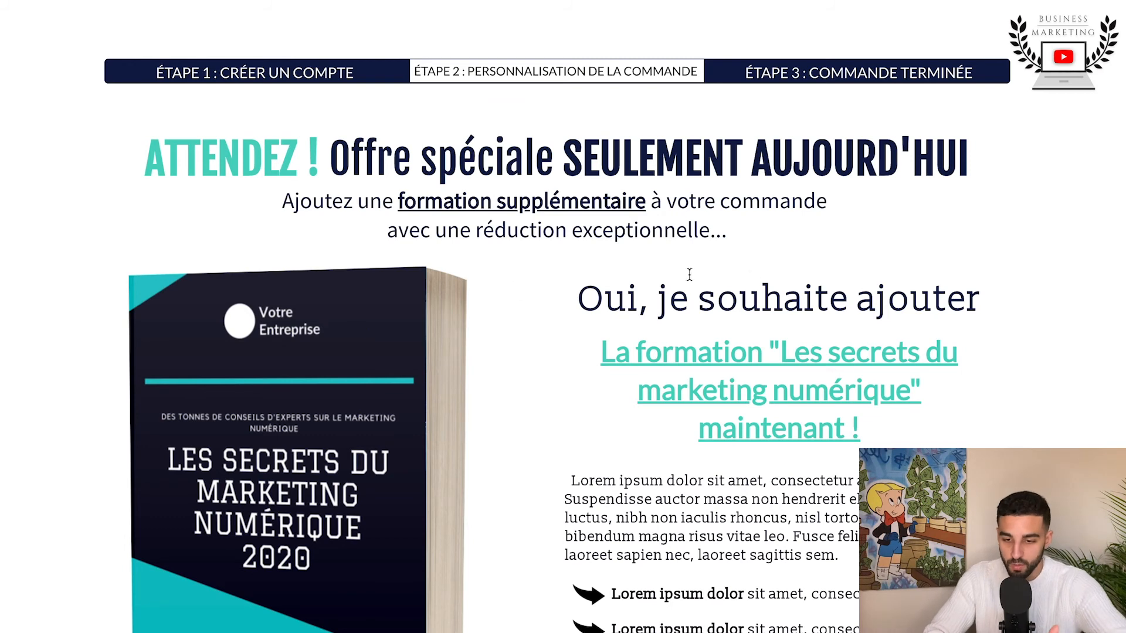
scroll(777, 283, down, 5)
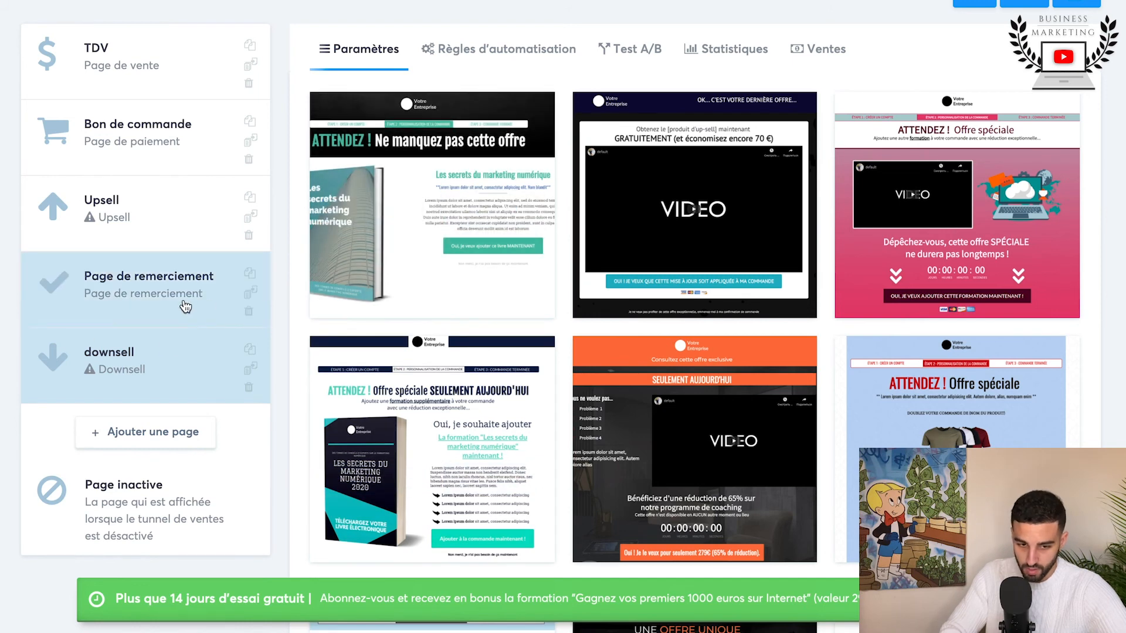
Step: Move the downsell step between Upsell and Page de remerciement, and open the Page de remerciement settings
drag(143, 382, 136, 316)
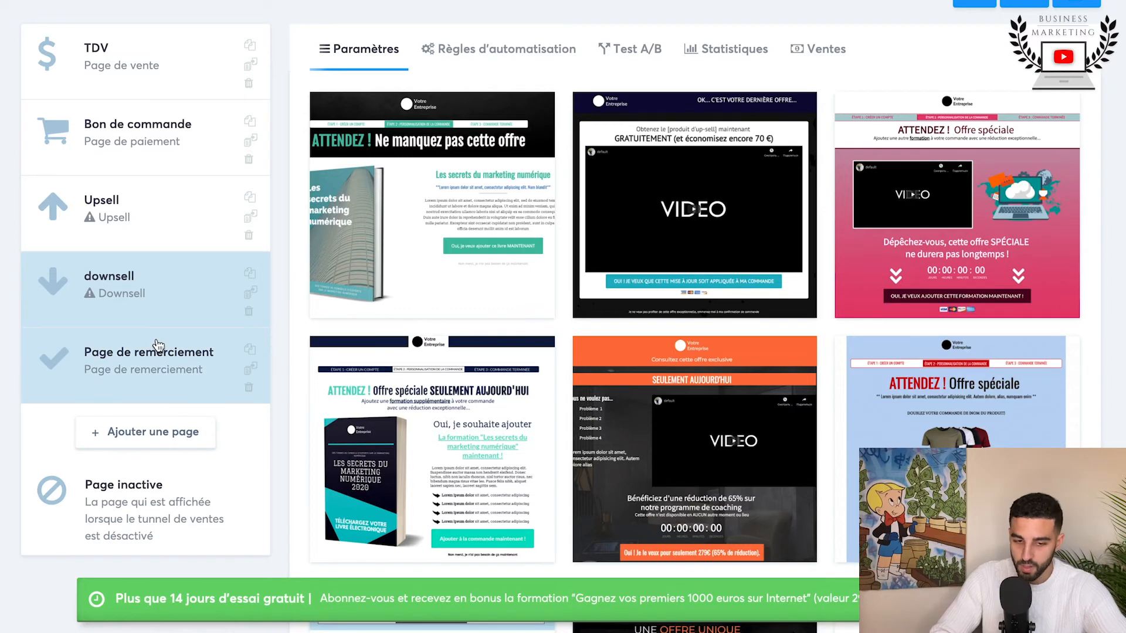
click(155, 350)
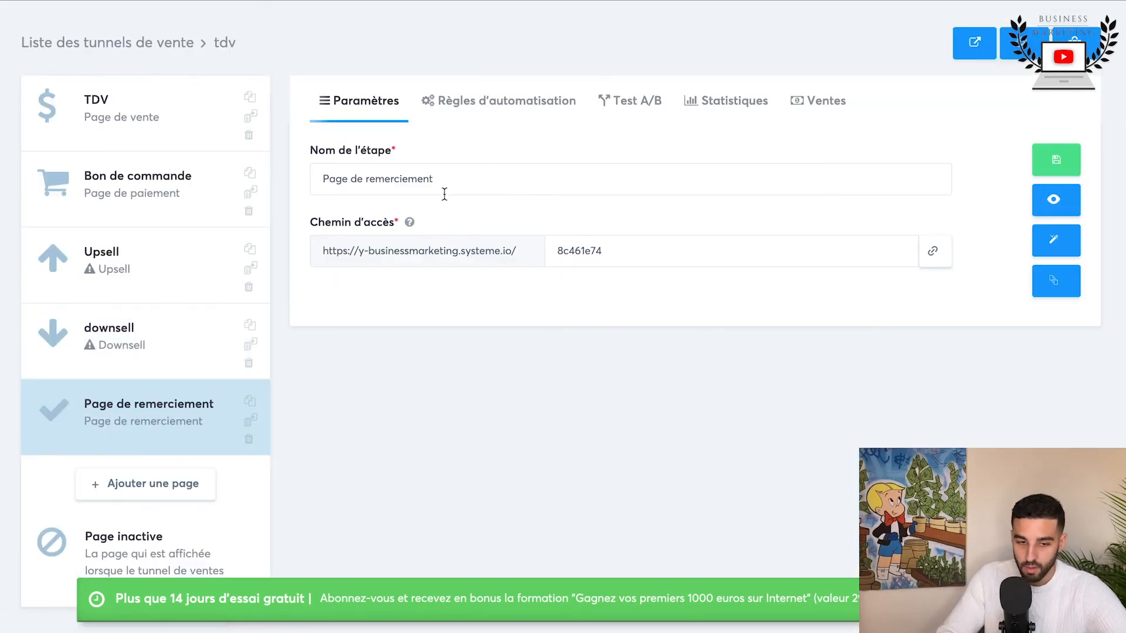
Step: Preview the TDV sales page and review the content around the "Courir vous tiens en forme" section
click(175, 129)
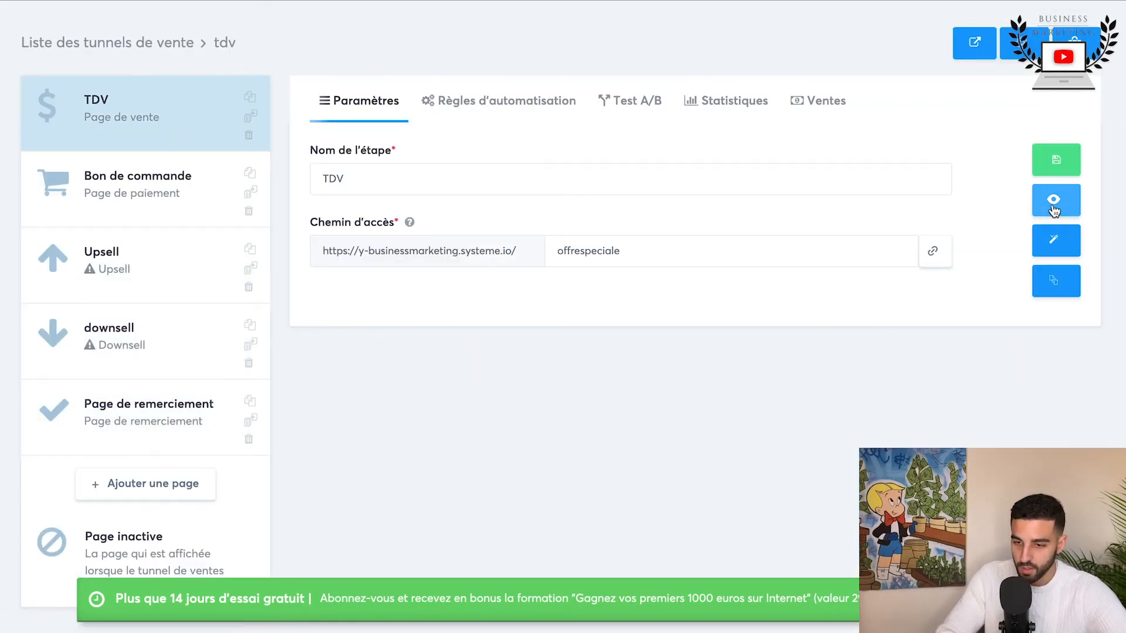
click(1053, 201)
scroll(561, 392, down, 8)
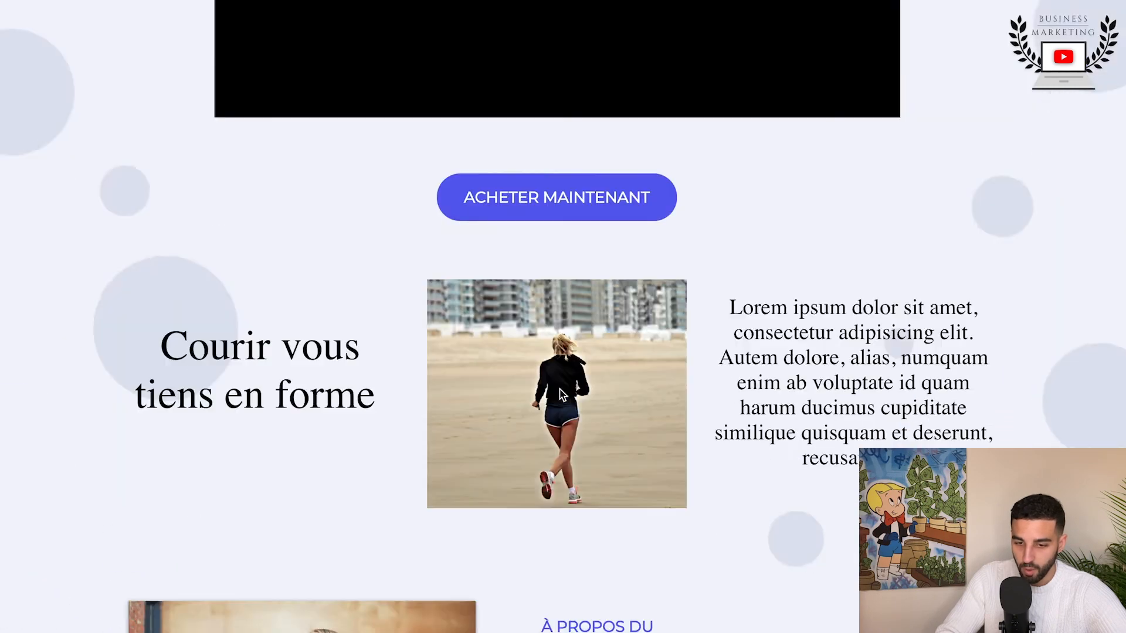
scroll(559, 389, down, 10)
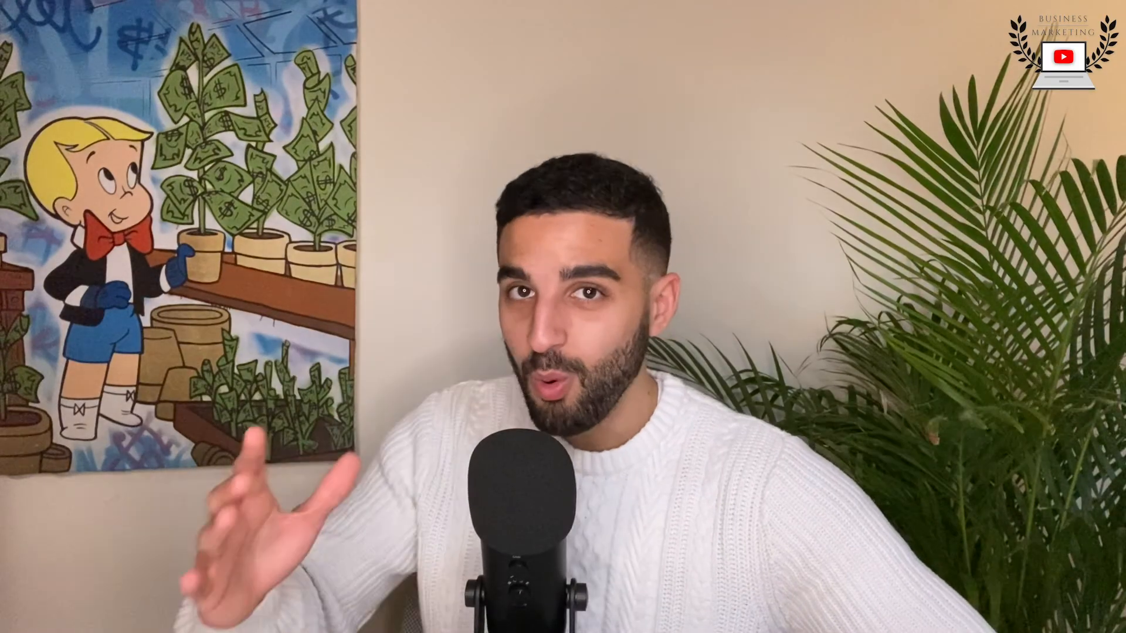